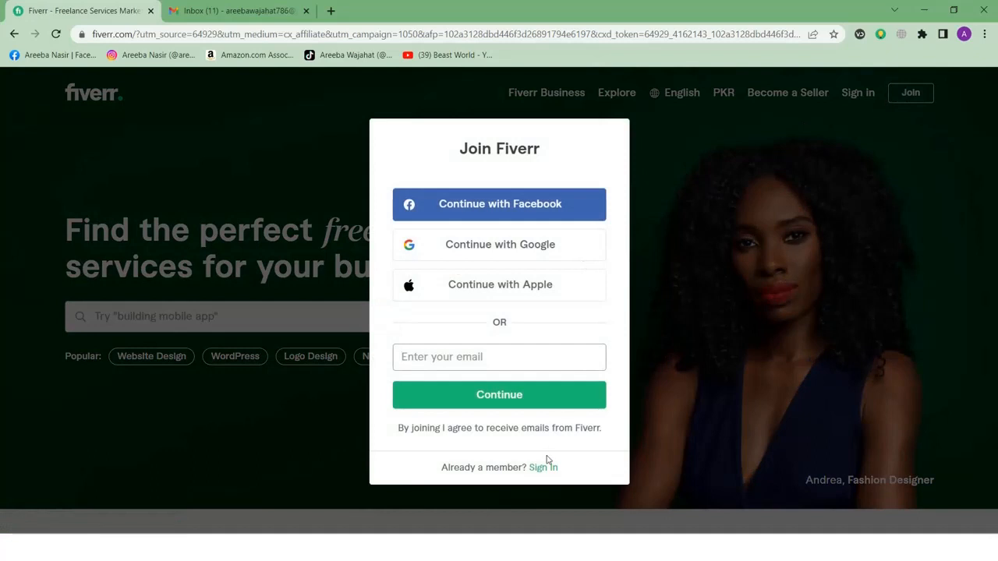
# - Fill the sign-up form with the saved e-mail address and continue
pyautogui.click(510, 356)
pyautogui.click(527, 390)
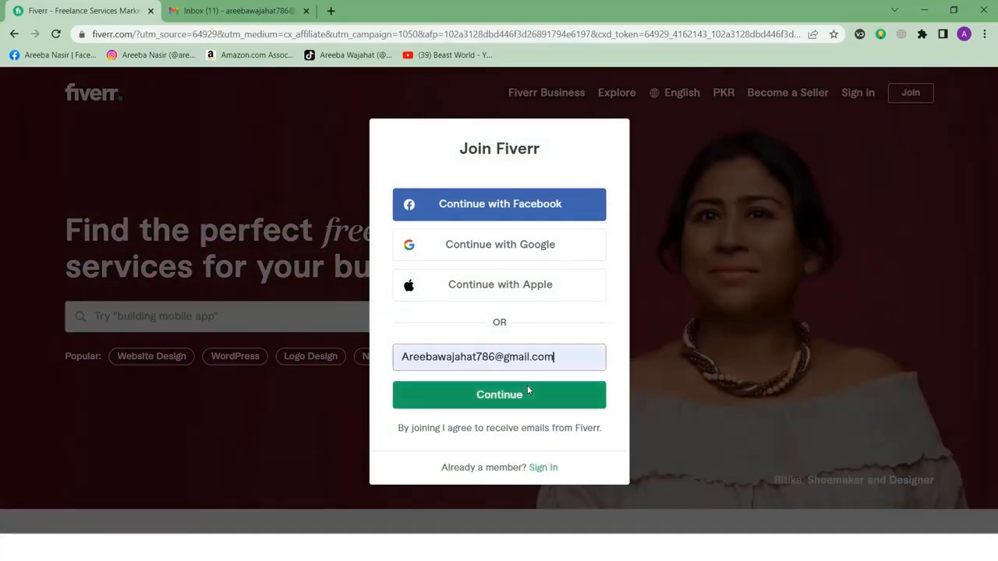
pyautogui.click(527, 392)
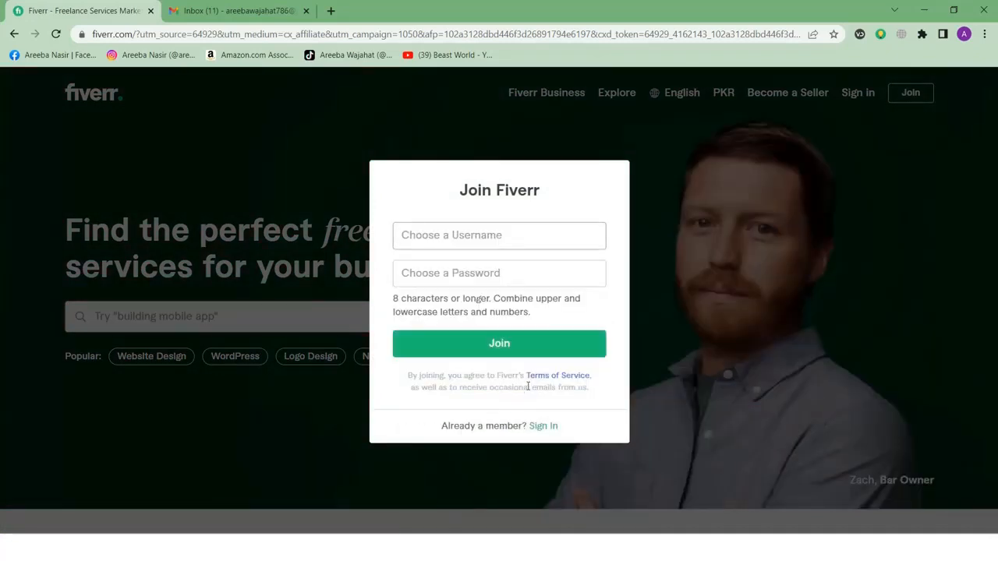
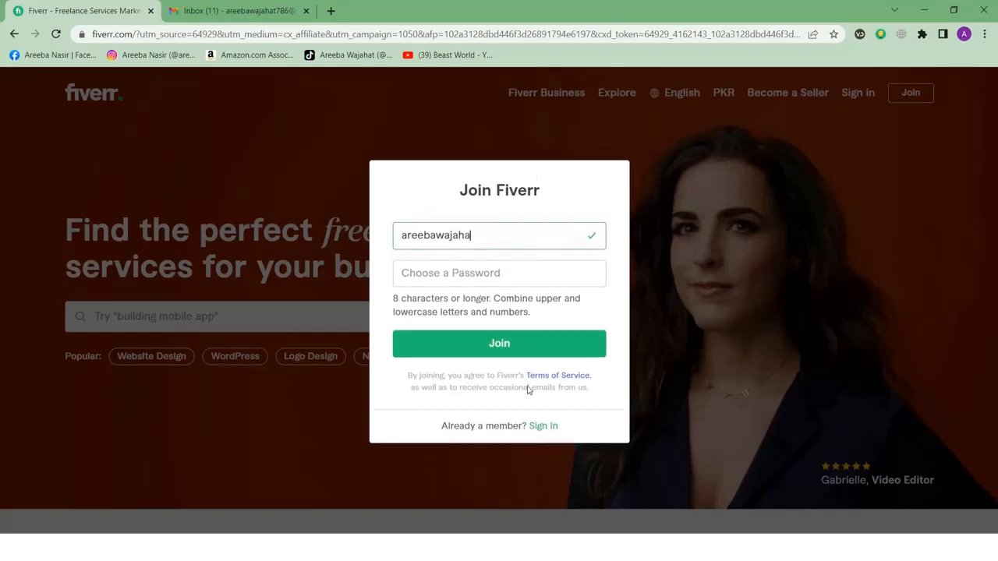
# - Choose an available username, accept Chrome's suggested strong password, and create the account
pyautogui.press('Tab')
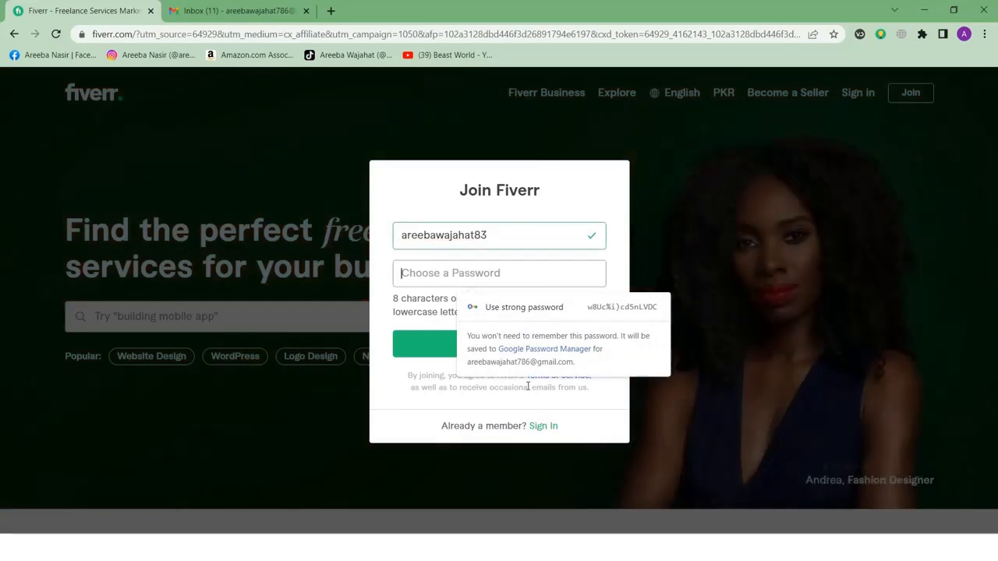
pyautogui.click(612, 307)
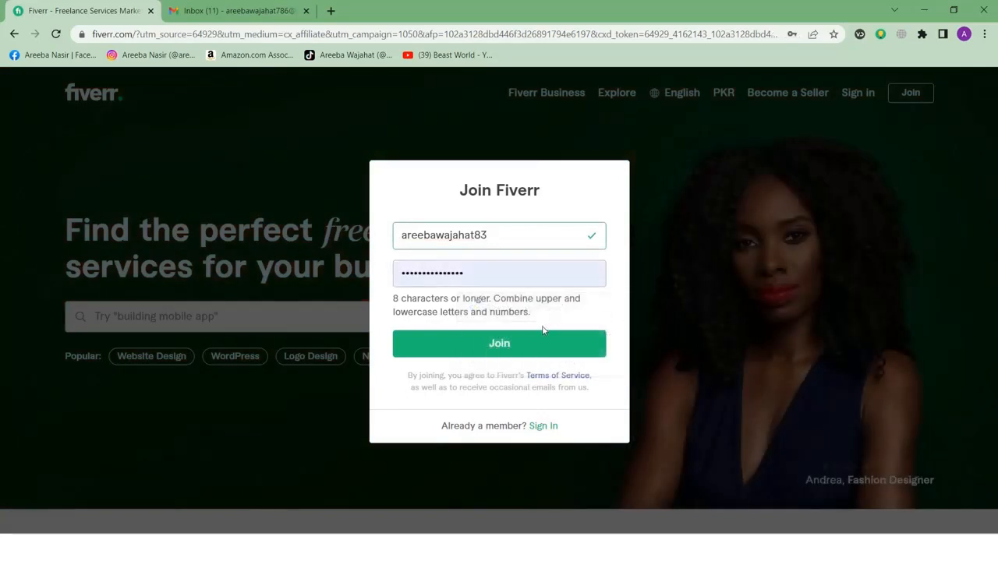
pyautogui.click(535, 344)
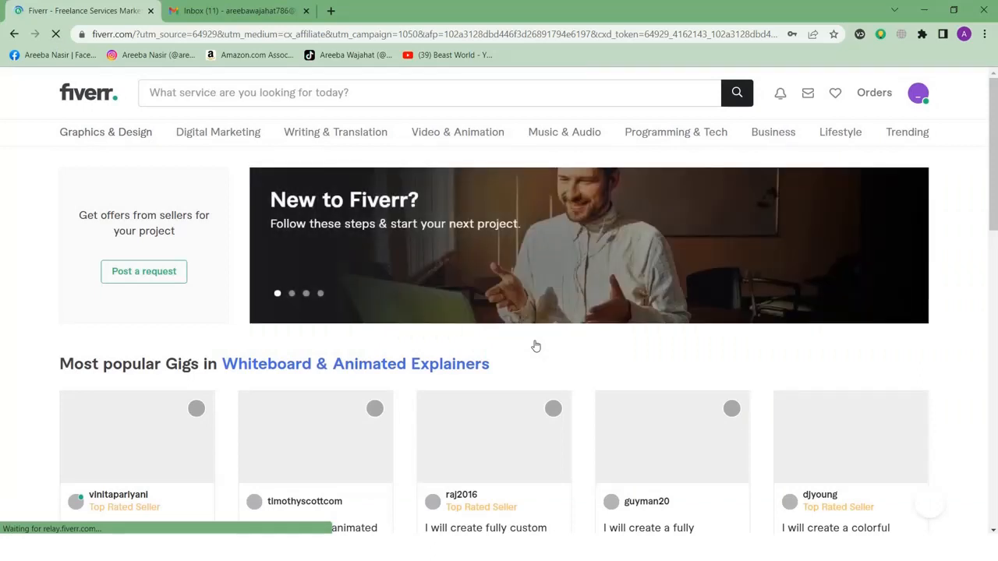
# - Go to the profile page, dismiss the password-saved notice, and open Gmail from the activation banner
pyautogui.click(919, 93)
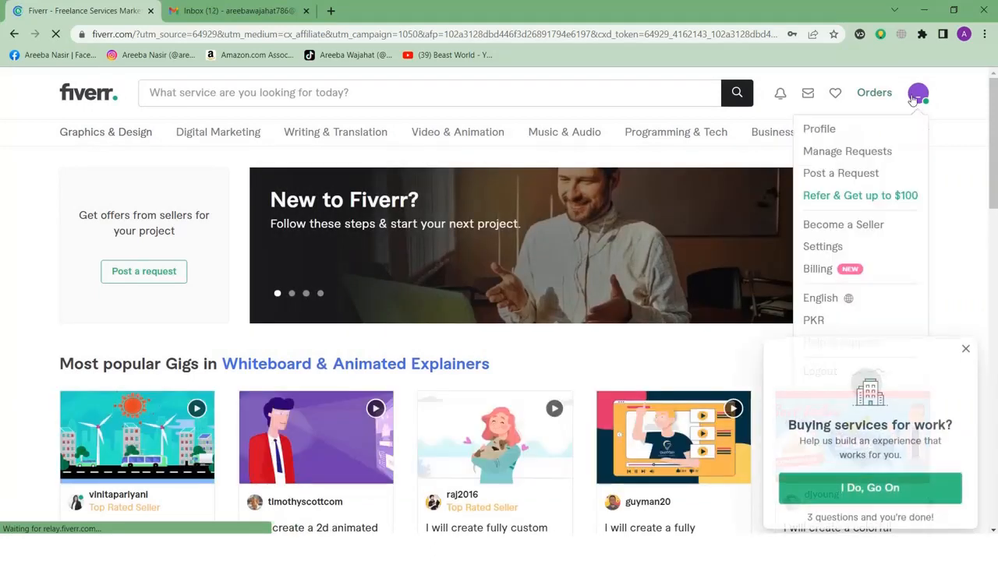
pyautogui.click(844, 137)
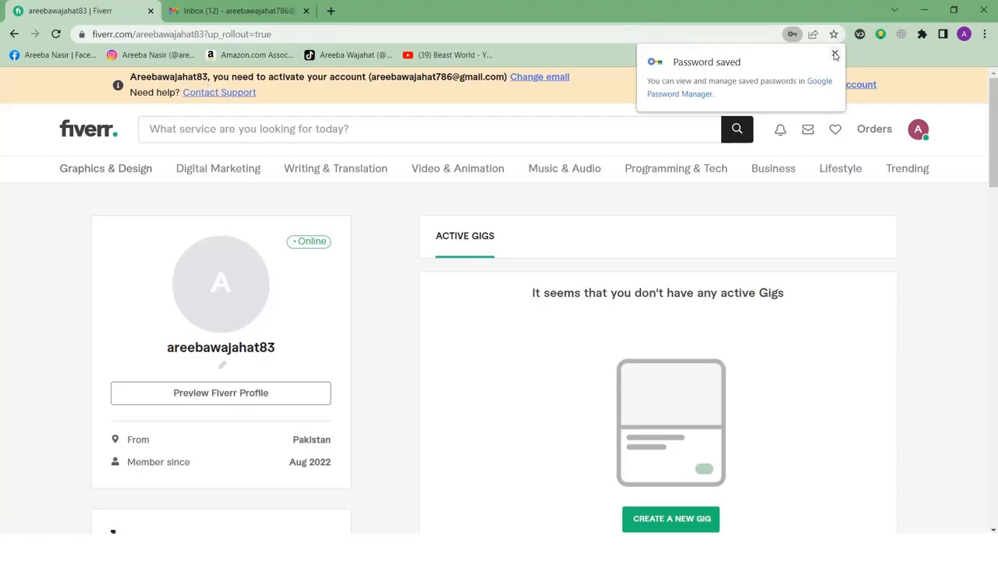
pyautogui.click(834, 54)
pyautogui.click(831, 93)
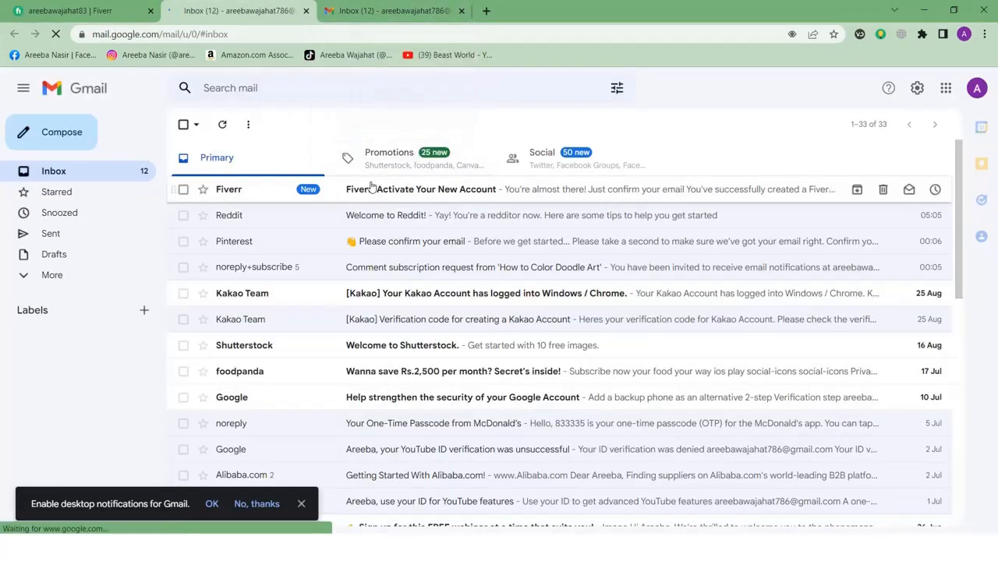
# - Open Fiverr's 'Activate Your New Account' e-mail and activate the account from it
pyautogui.click(371, 189)
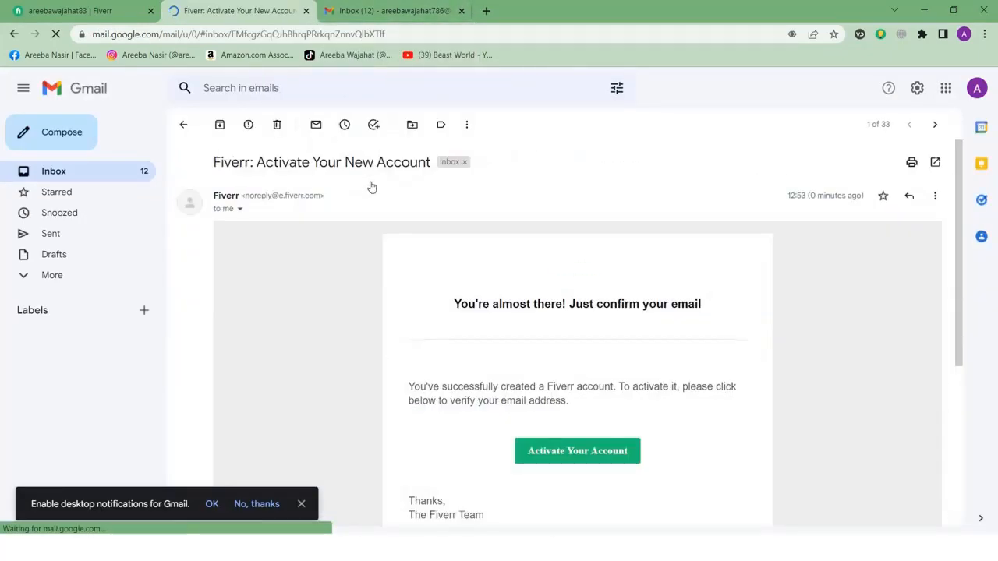
pyautogui.click(612, 452)
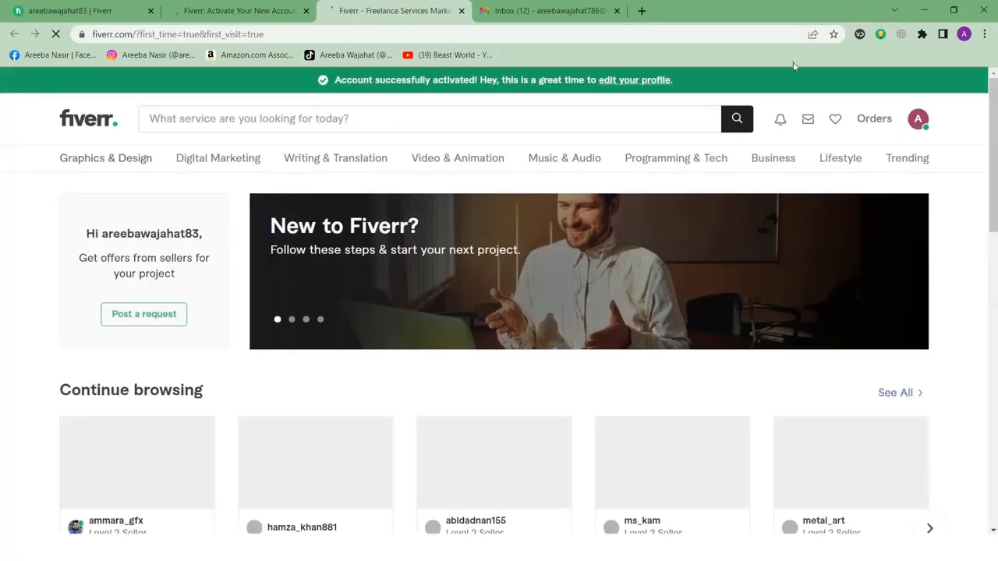
# - Choose Become a Seller from the account menu and start seller sign-up
pyautogui.click(919, 120)
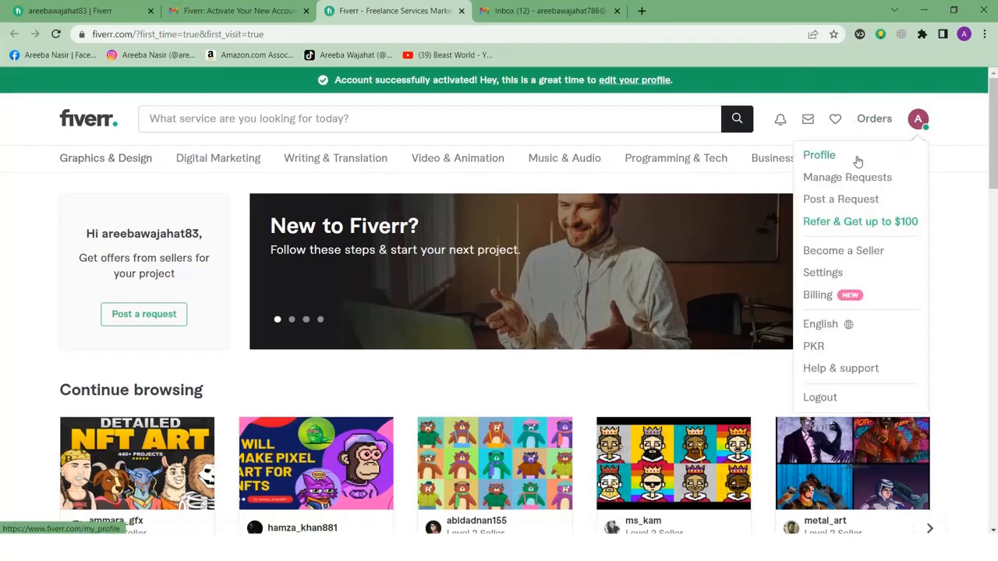
pyautogui.click(861, 254)
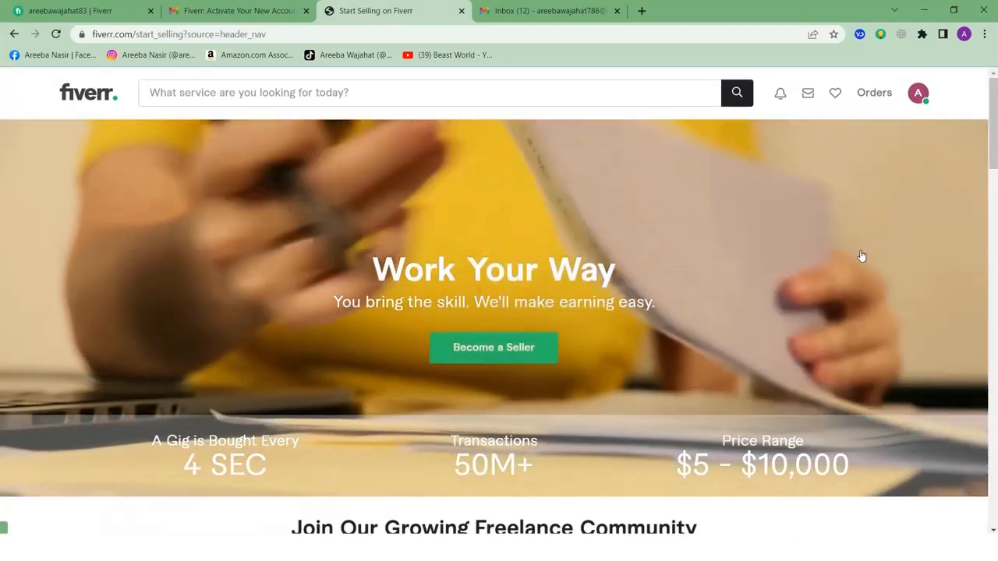
pyautogui.scroll(-1, 861, 254)
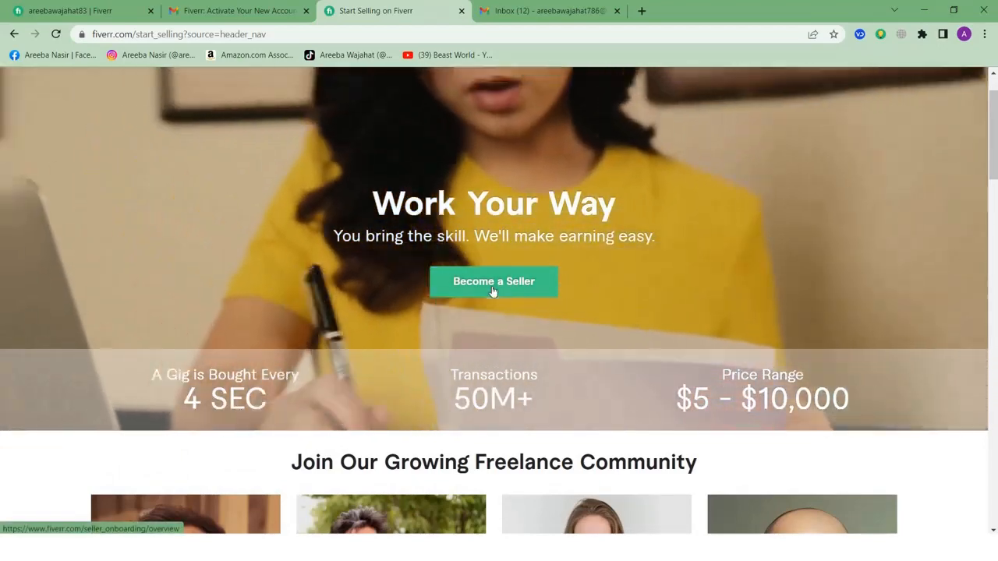
pyautogui.click(493, 285)
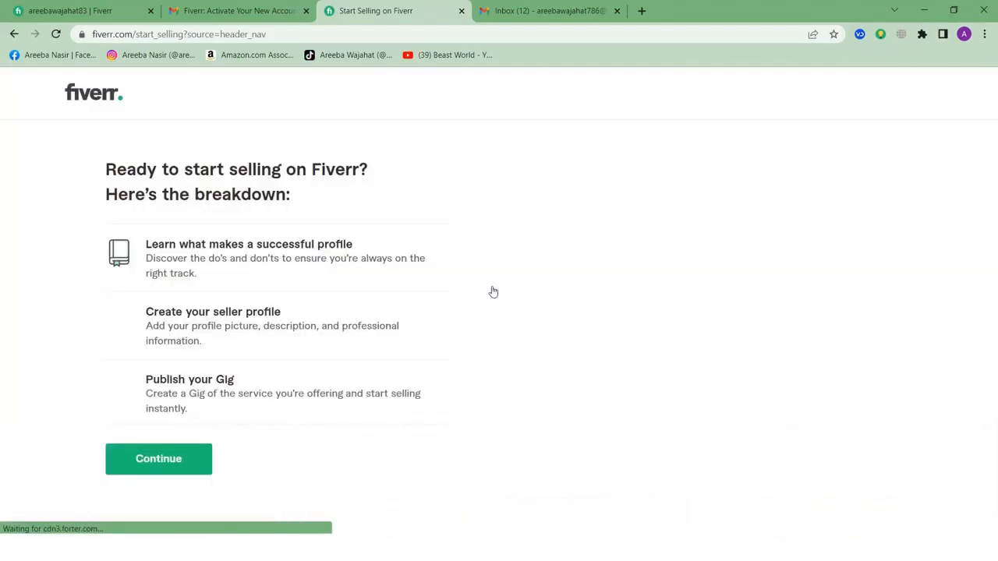
# - Continue past the profile tips and things-to-avoid pages to the Personal Info form
pyautogui.click(152, 462)
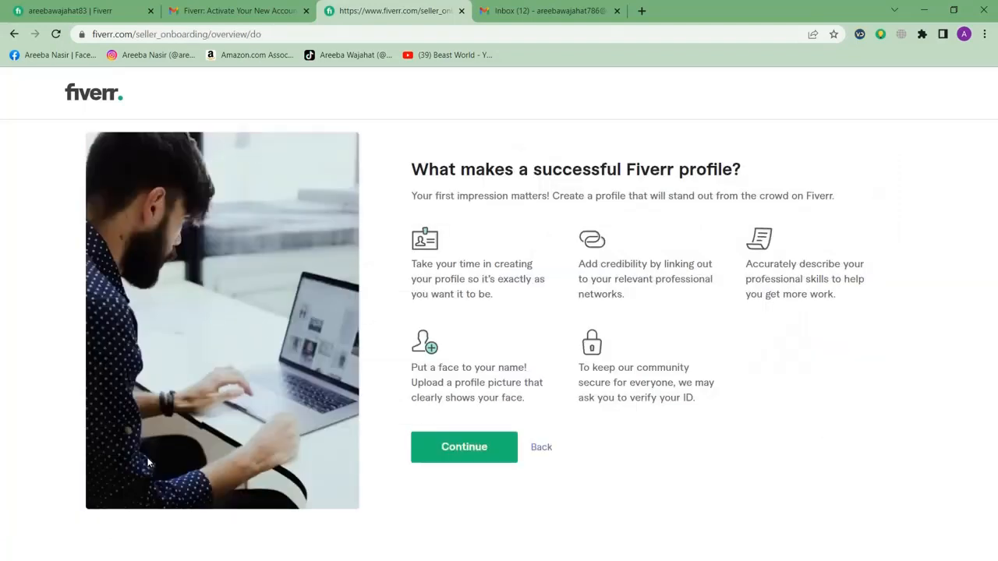
pyautogui.click(466, 449)
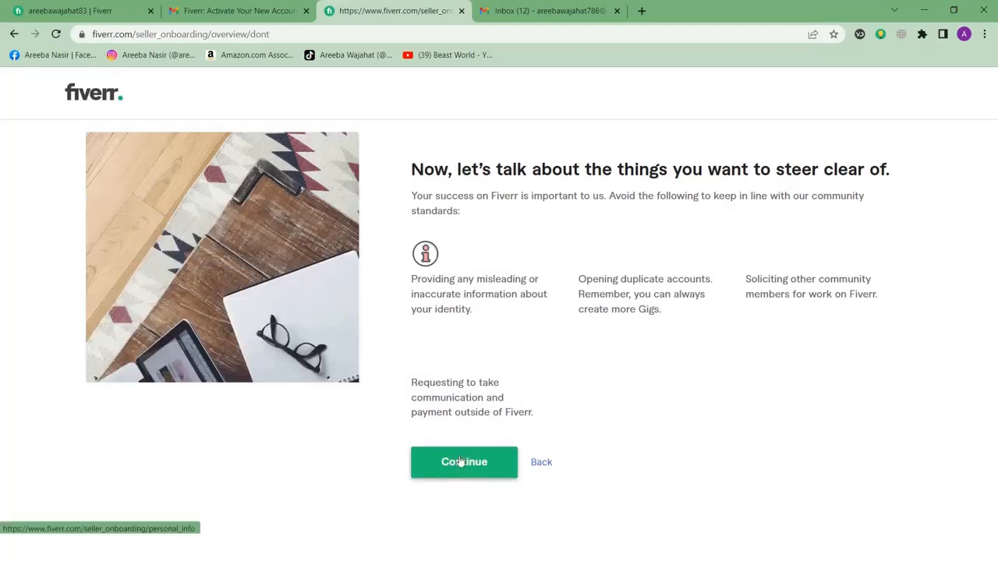
pyautogui.click(460, 462)
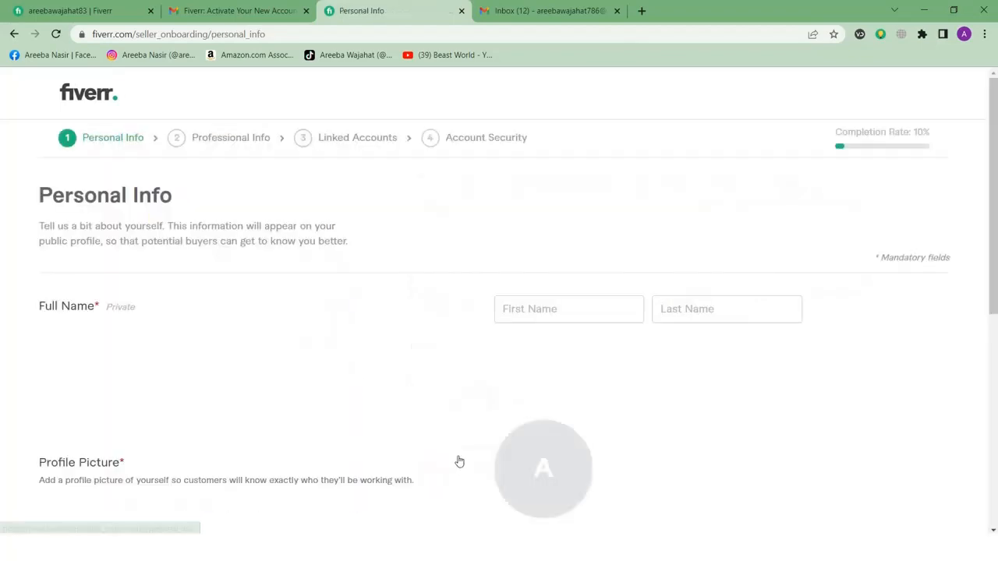
# - Enter the seller's first and last name in the Personal Info form
pyautogui.click(570, 311)
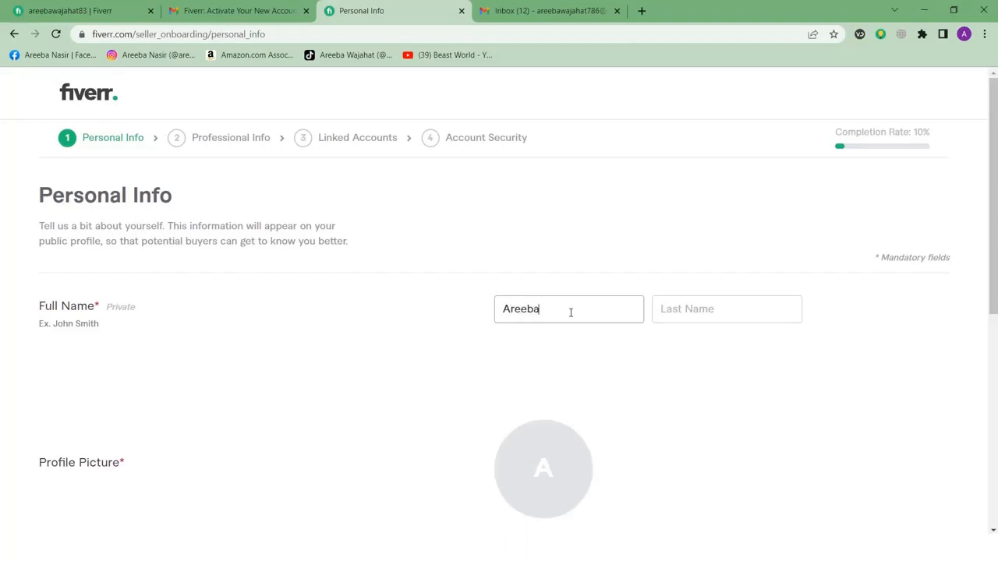
pyautogui.press('Tab')
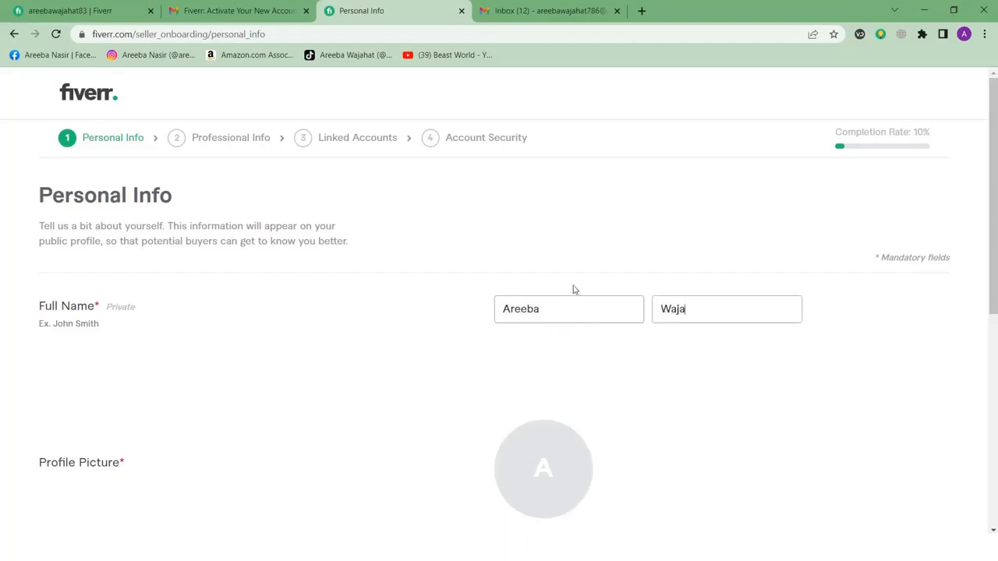
pyautogui.press('Tab')
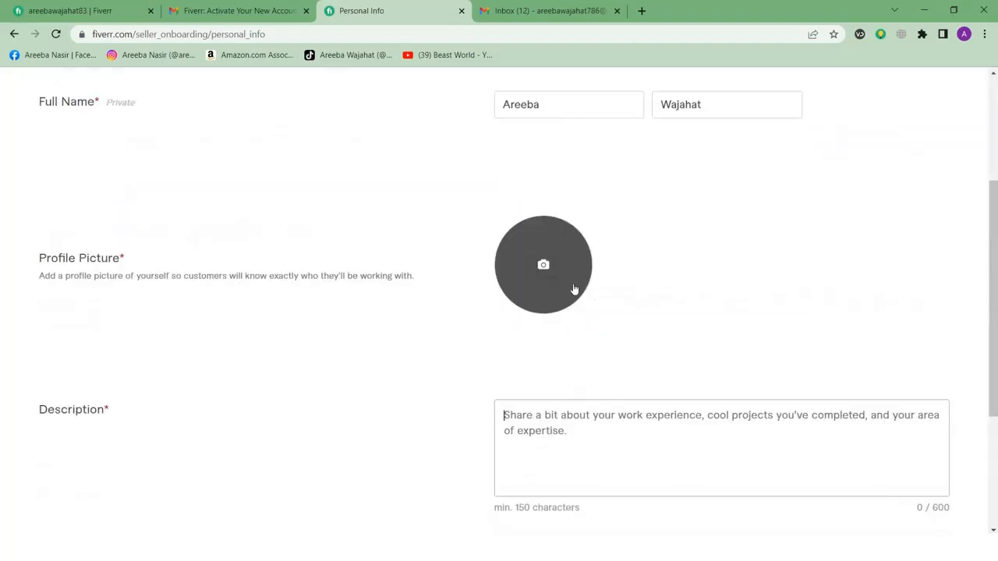
pyautogui.scroll(-2, 573, 290)
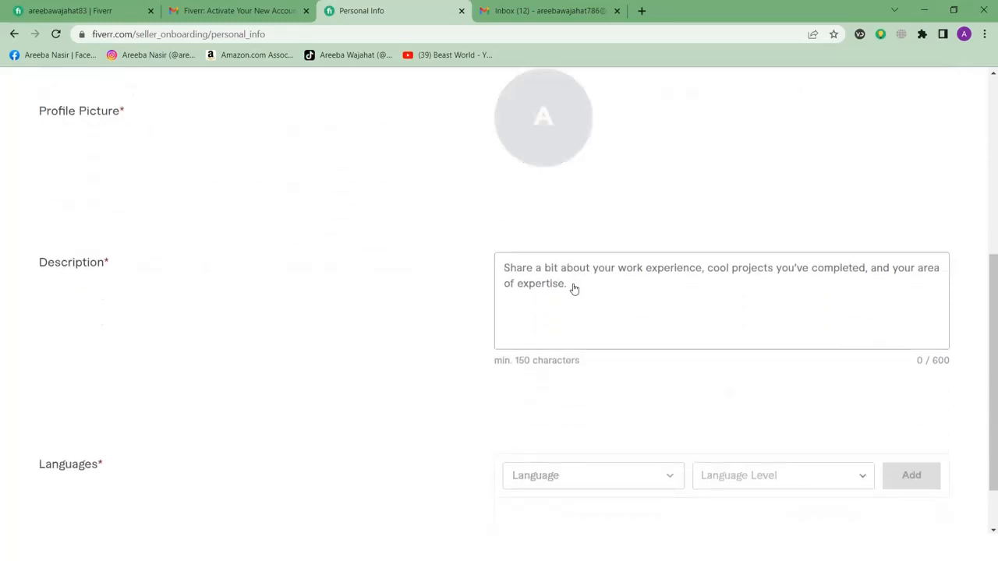
# - Write the graphic-designer bio listing NFT Art, Cartoon Characters, Pixel art and Logo Design, fixing typos
pyautogui.write('I am ')
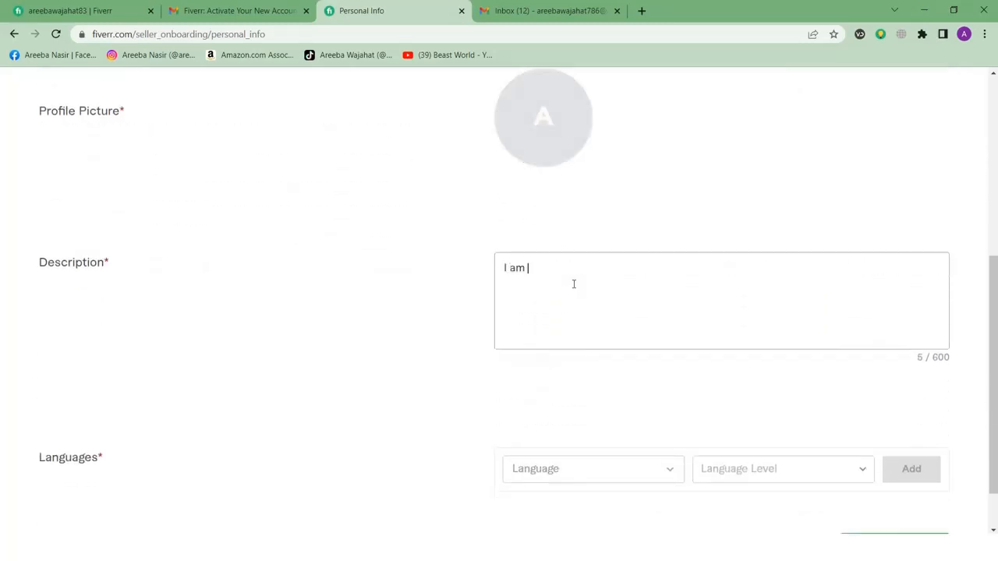
pyautogui.write('proffesional graphic designer')
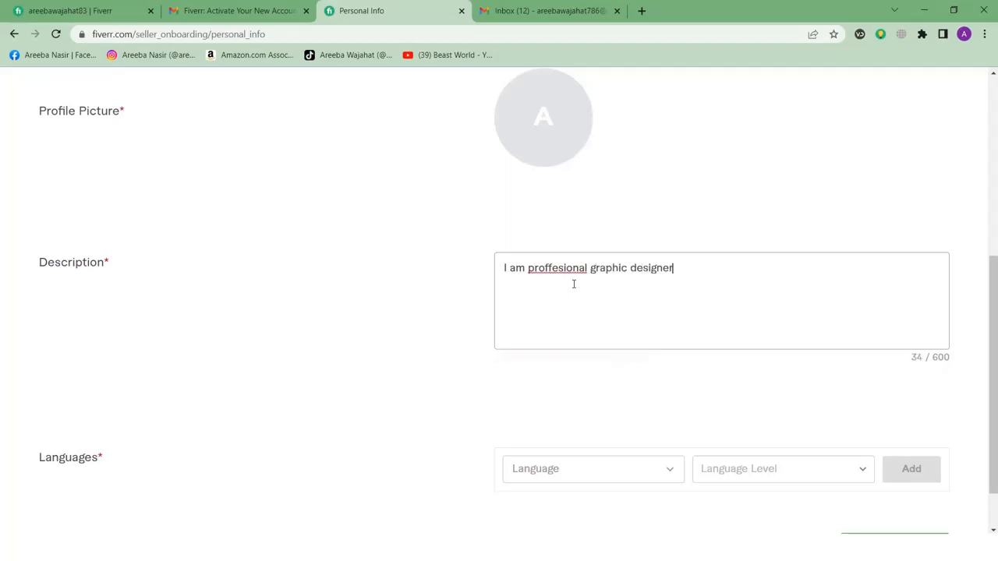
pyautogui.write(' having experience more t')
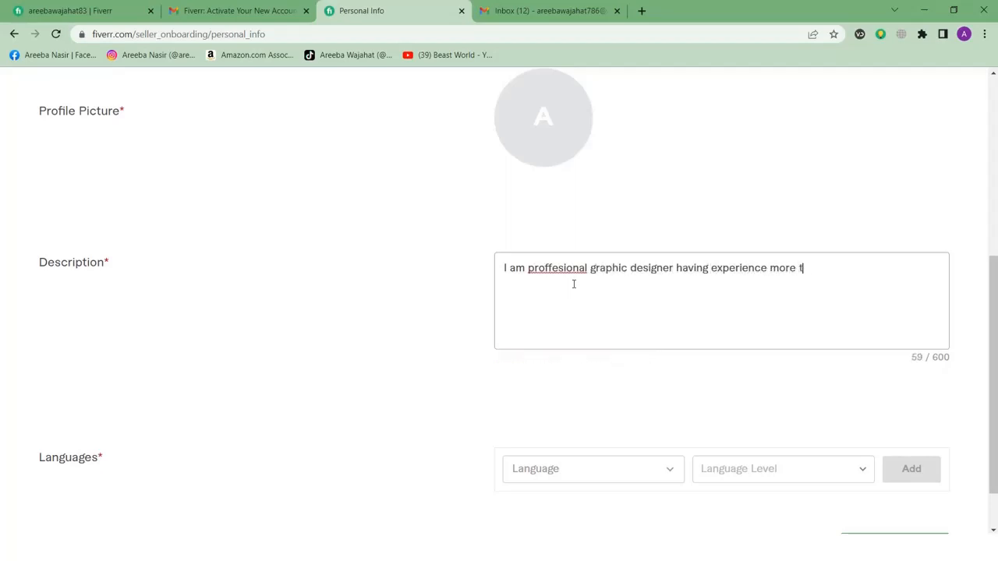
pyautogui.write('han 5 years in this')
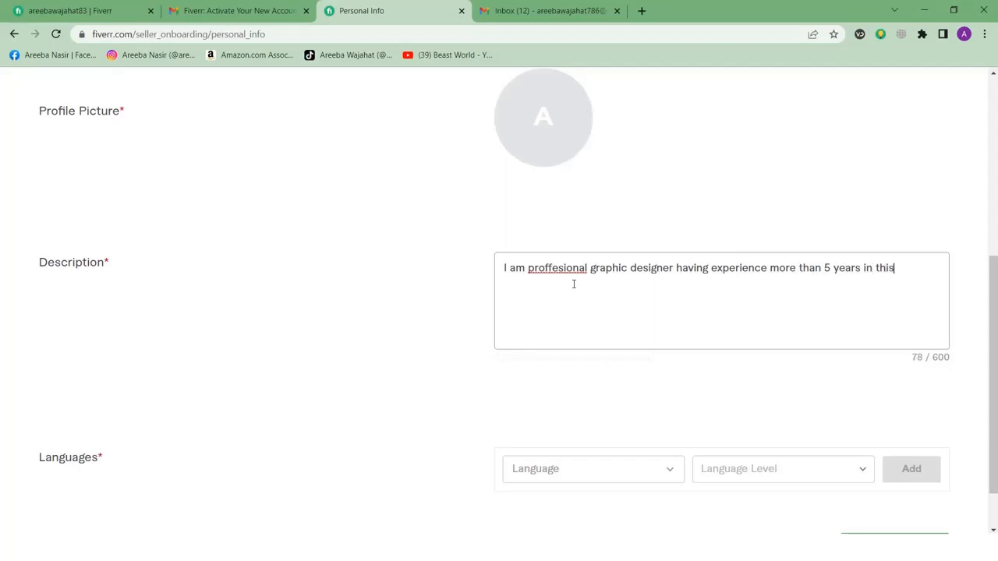
pyautogui.write(' industry. I have designin')
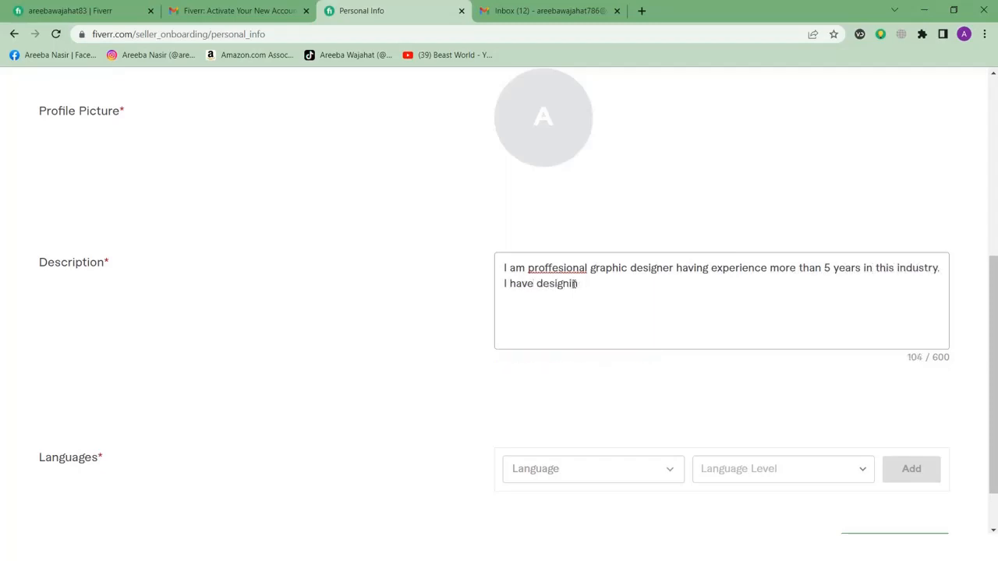
pyautogui.press('BackSpace')
pyautogui.write('ed various')
pyautogui.rightClick(573, 284)
pyautogui.click(594, 290)
pyautogui.rightClick(569, 269)
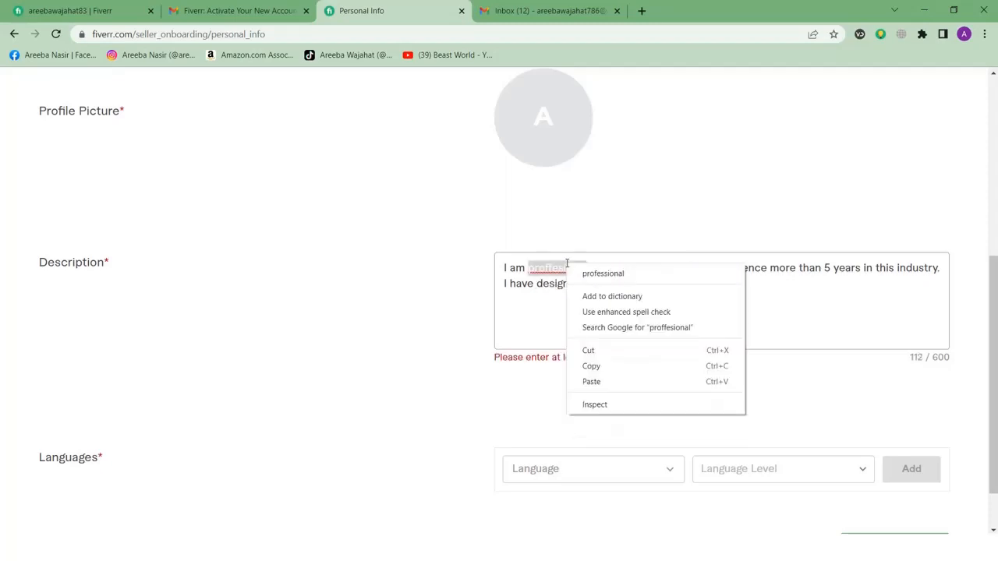
pyautogui.click(602, 275)
pyautogui.write('projects i')
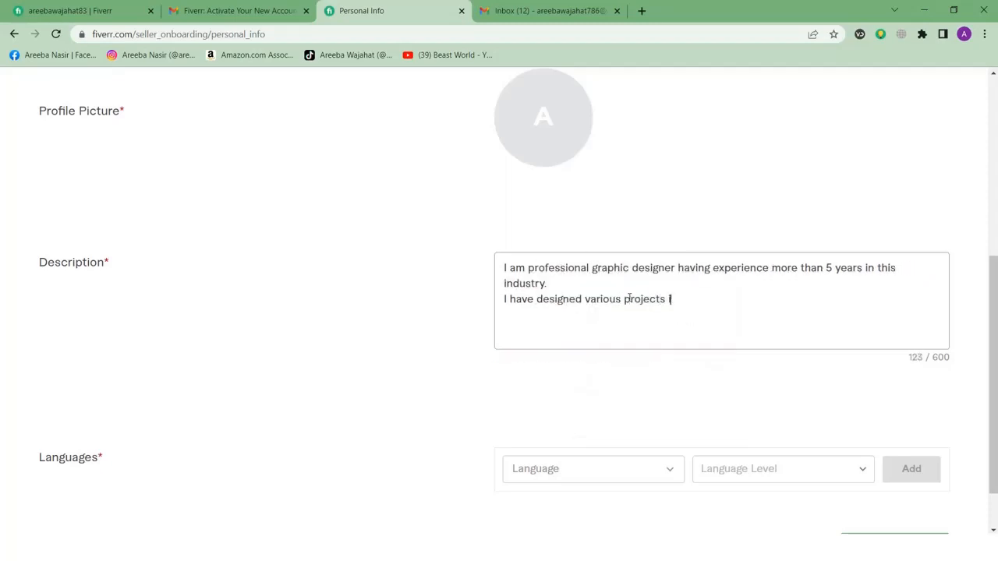
pyautogui.write('ncludes NFT Art, NFT Col')
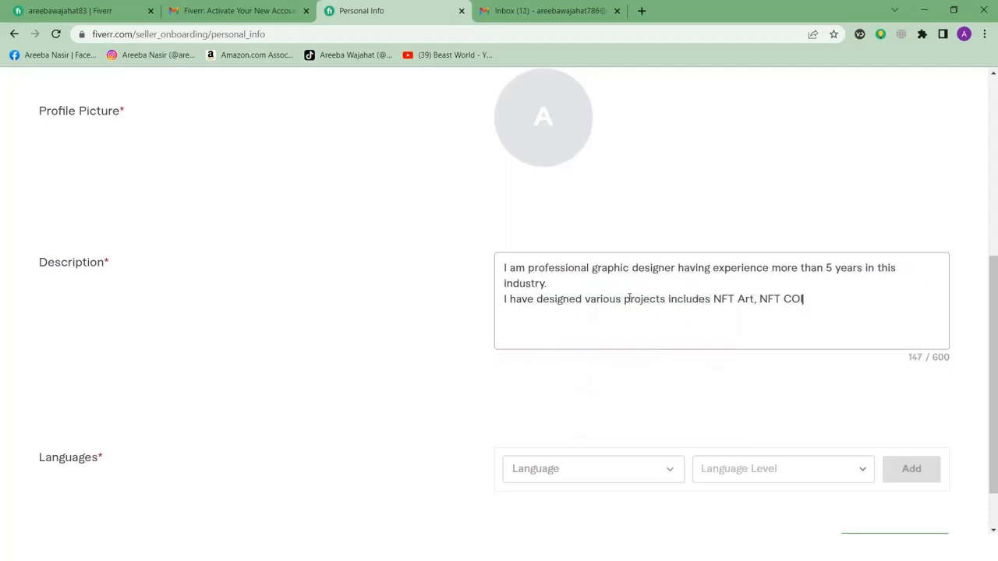
pyautogui.write('lection. Cartoon Cha')
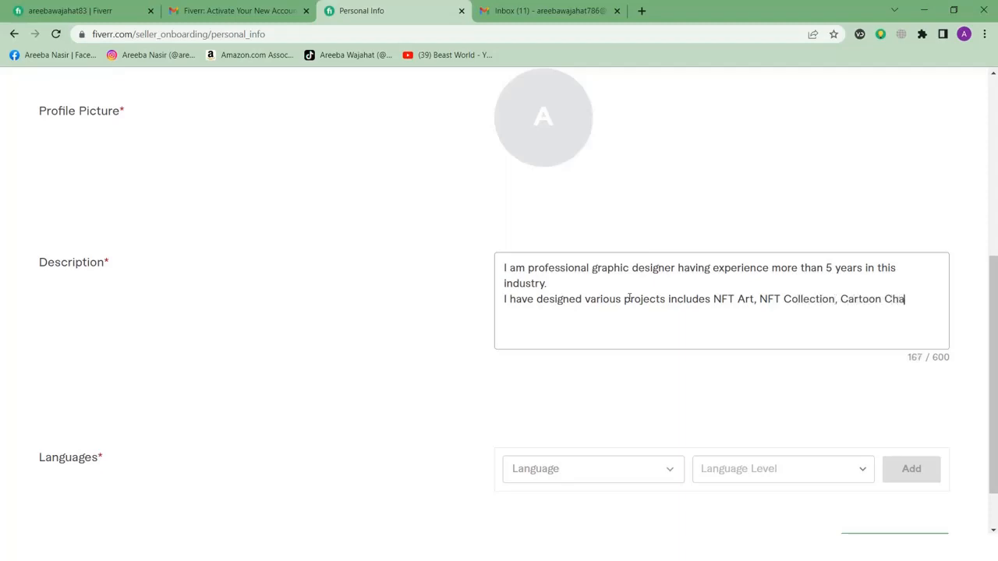
pyautogui.write('racters, Pixel ar')
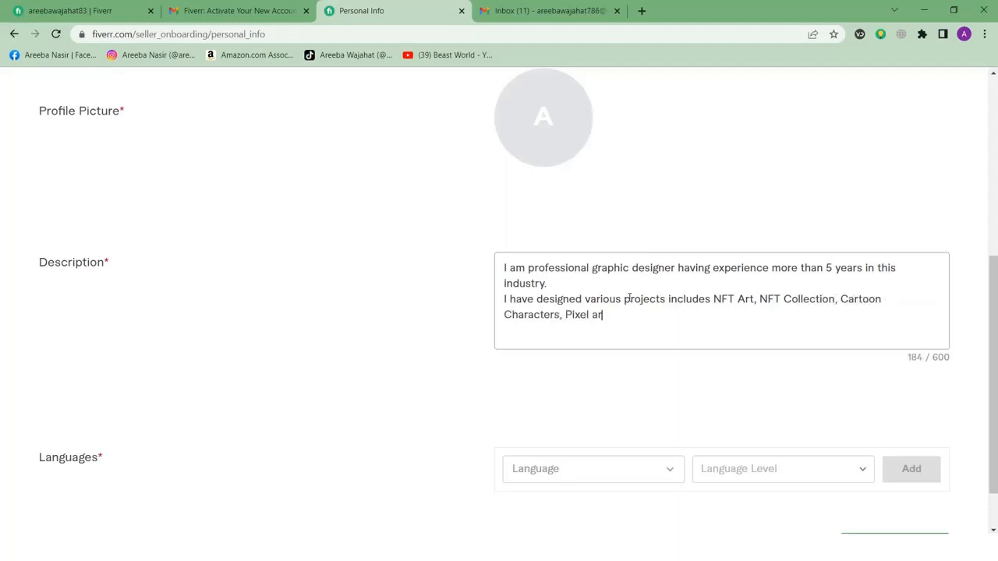
pyautogui.write('t, Logo Designing, Bann')
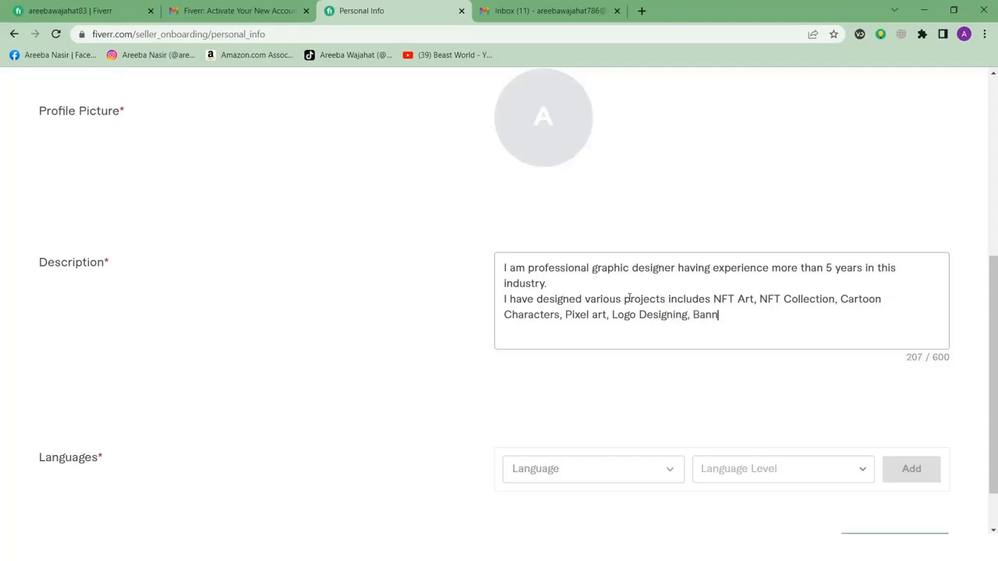
pyautogui.write('er Desigin')
pyautogui.press('BackSpace')
pyautogui.press('BackSpace')
# - Finish the bio text and add English at Fluent level to the profile languages
pyautogui.write('ning etc.')
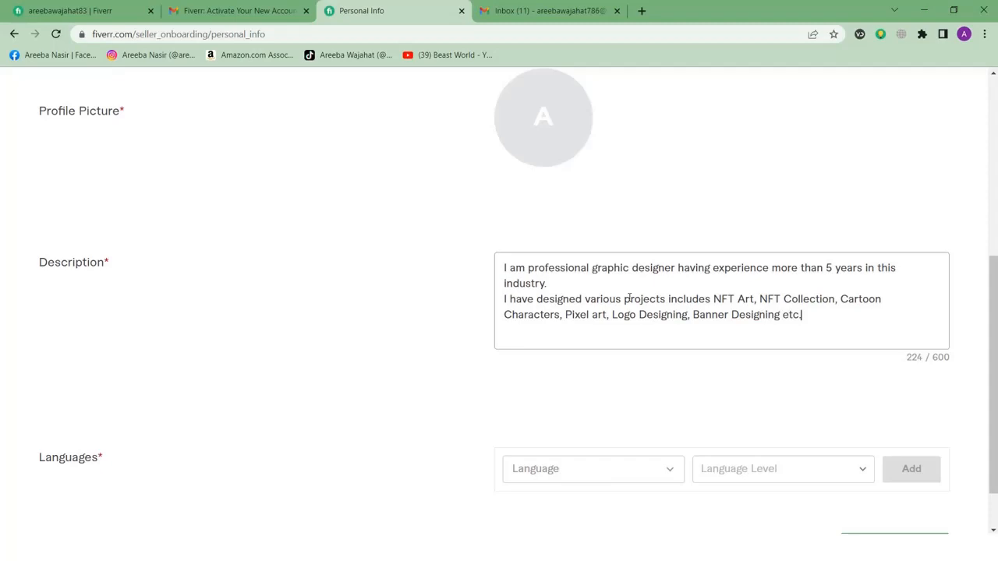
pyautogui.scroll(-2, 629, 298)
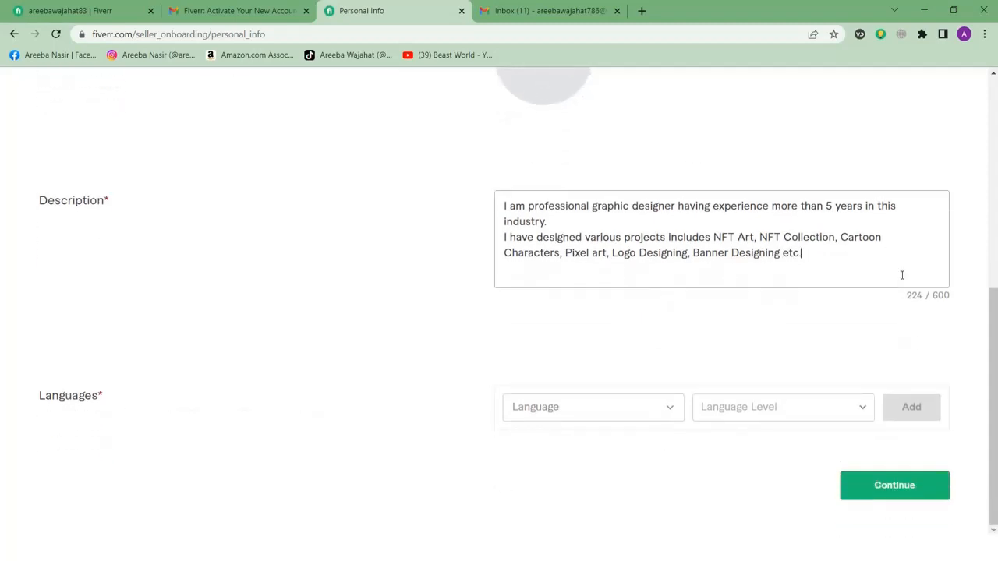
pyautogui.click(662, 415)
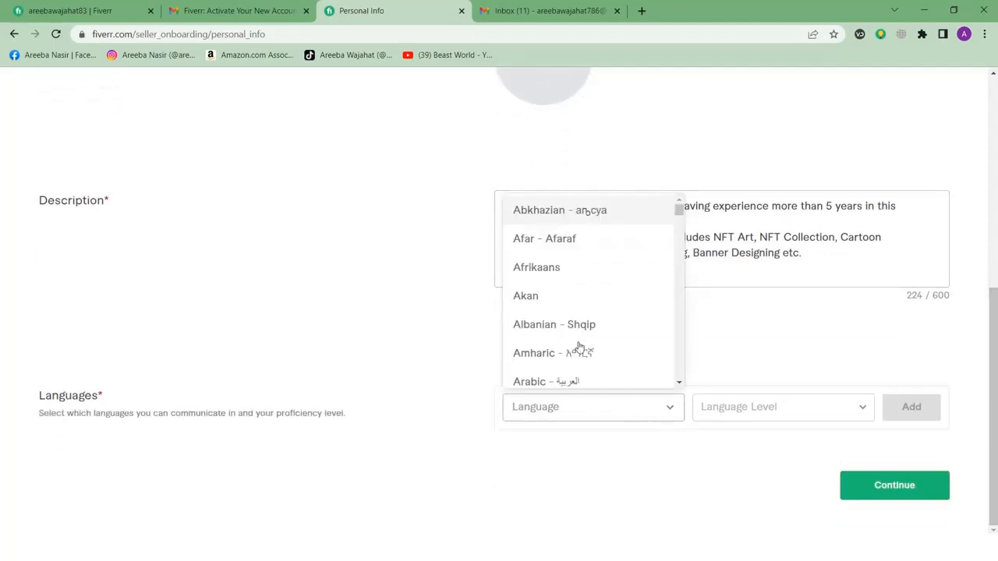
pyautogui.write('eng')
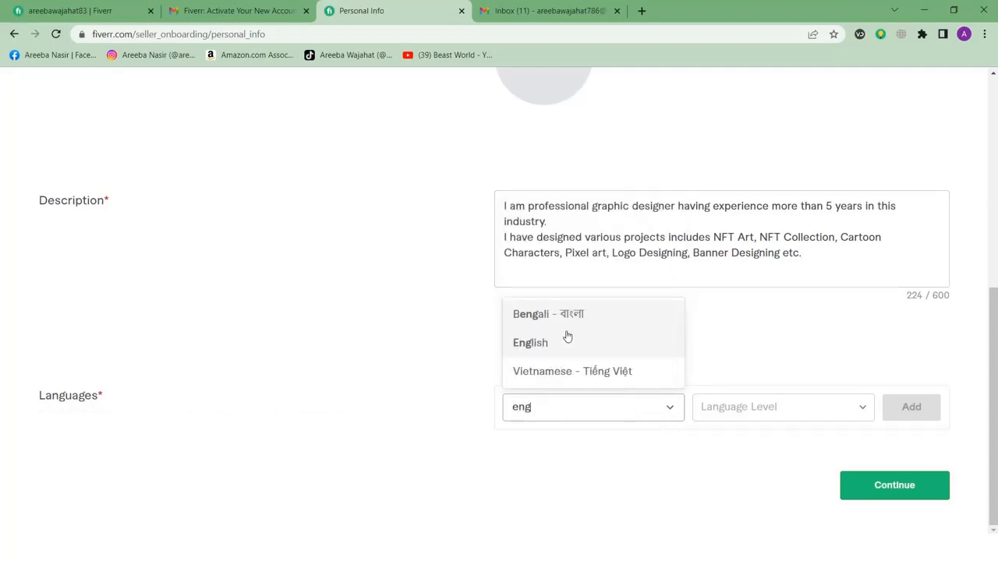
pyautogui.click(566, 341)
pyautogui.click(779, 412)
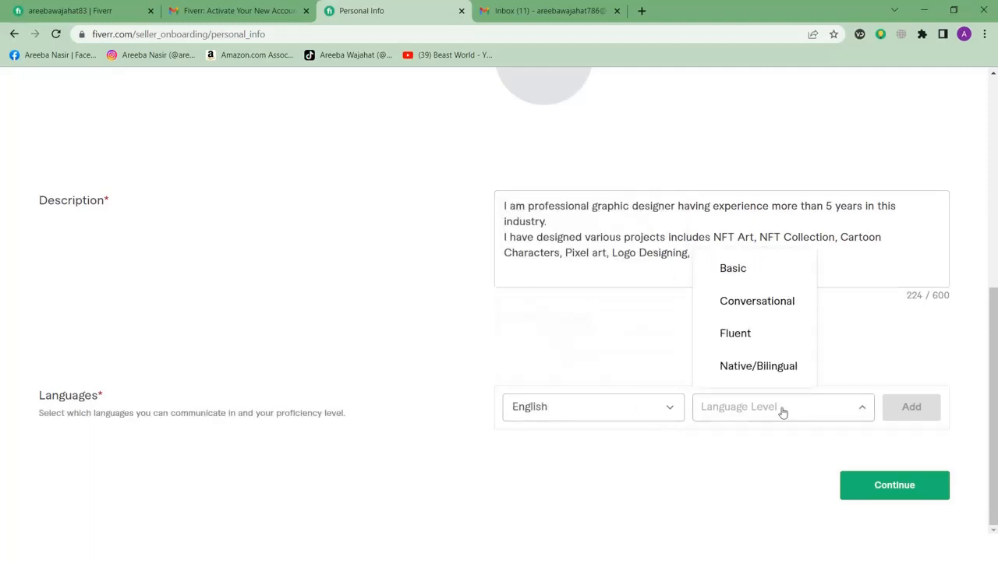
pyautogui.click(763, 343)
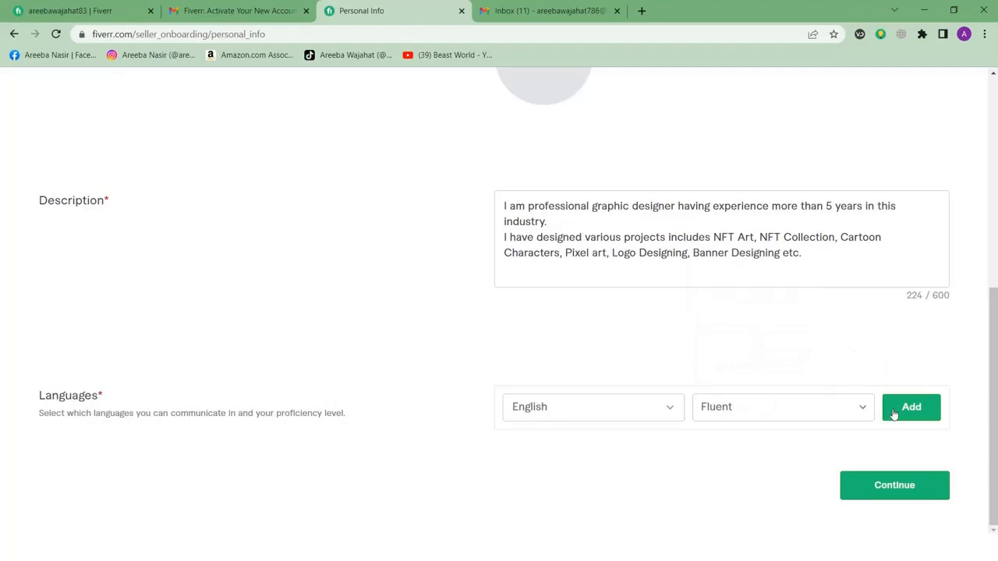
pyautogui.click(897, 408)
pyautogui.scroll(1, 896, 501)
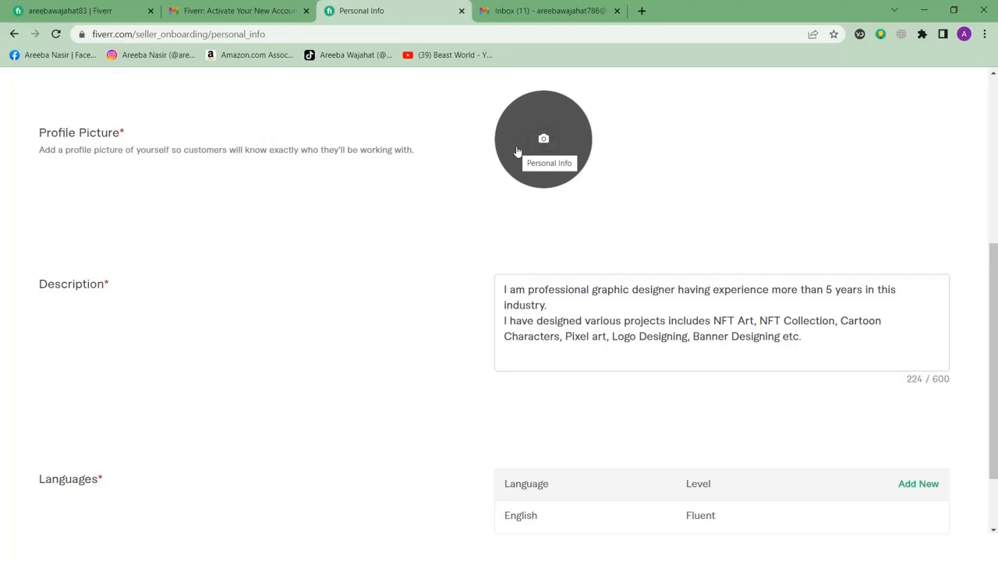
pyautogui.click(517, 151)
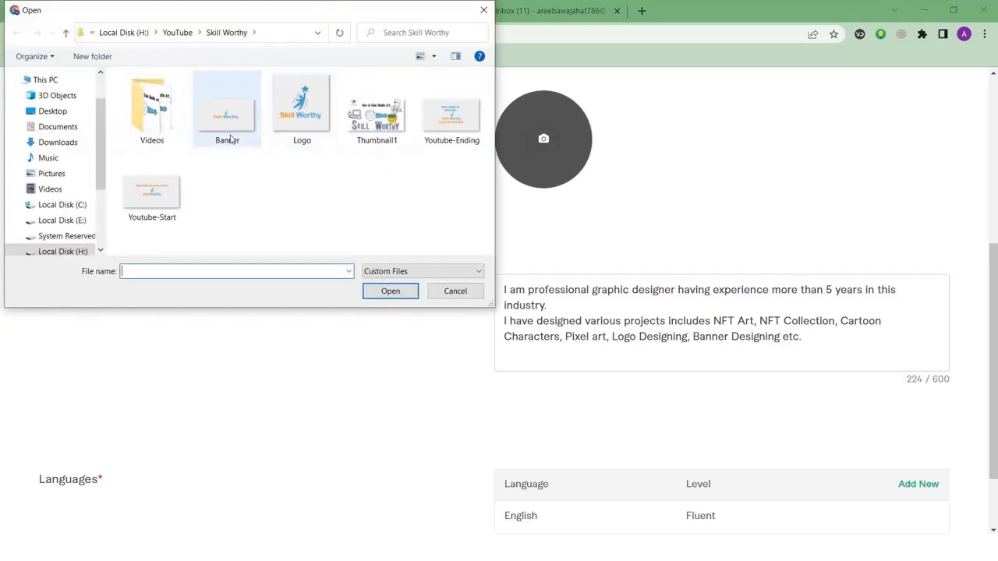
# - Use the Logo image as the profile picture and continue to Professional Info
pyautogui.doubleClick(300, 113)
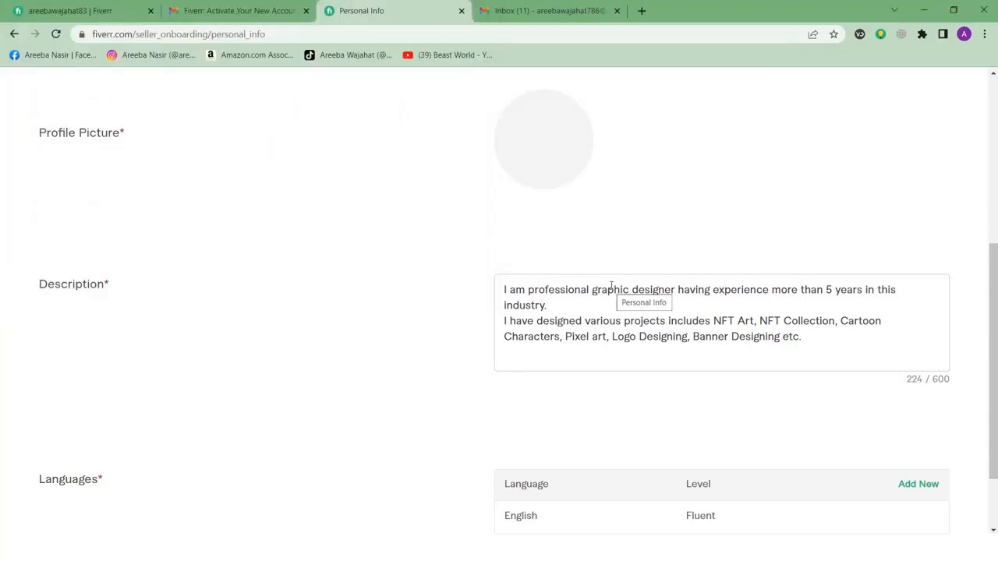
pyautogui.scroll(-2, 704, 327)
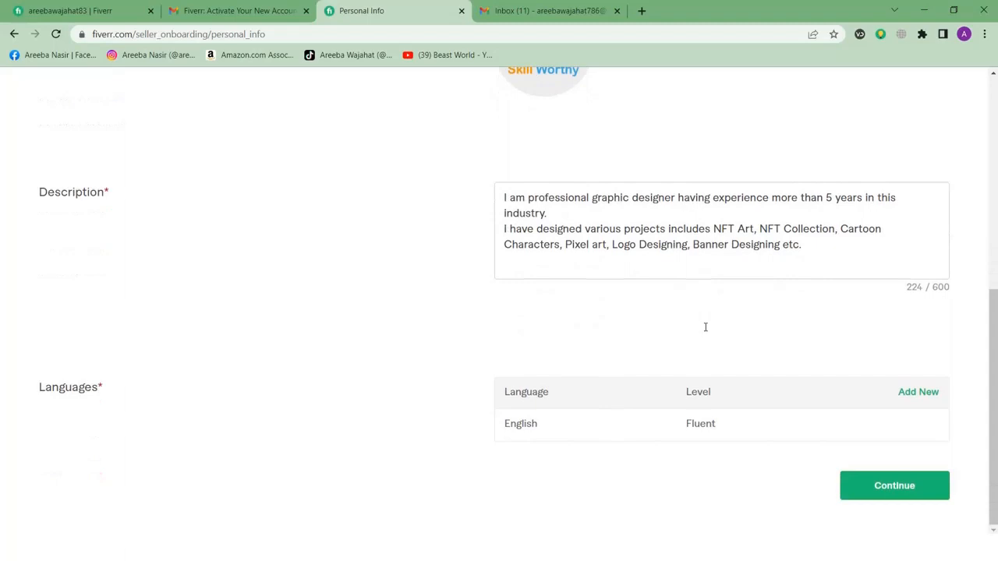
pyautogui.click(910, 483)
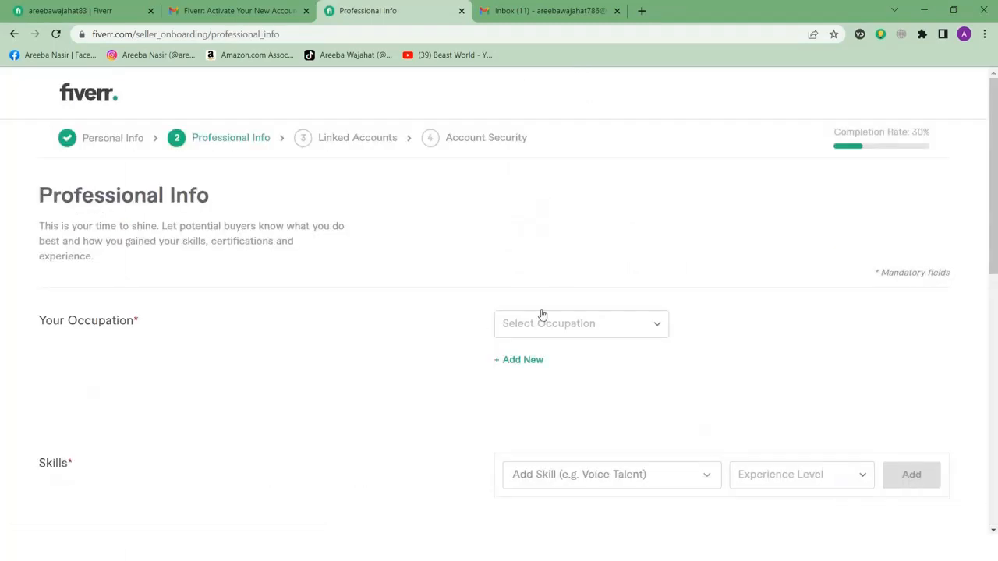
# - Set the occupation to Graphics & Design, from 2018 to 2022
pyautogui.click(613, 323)
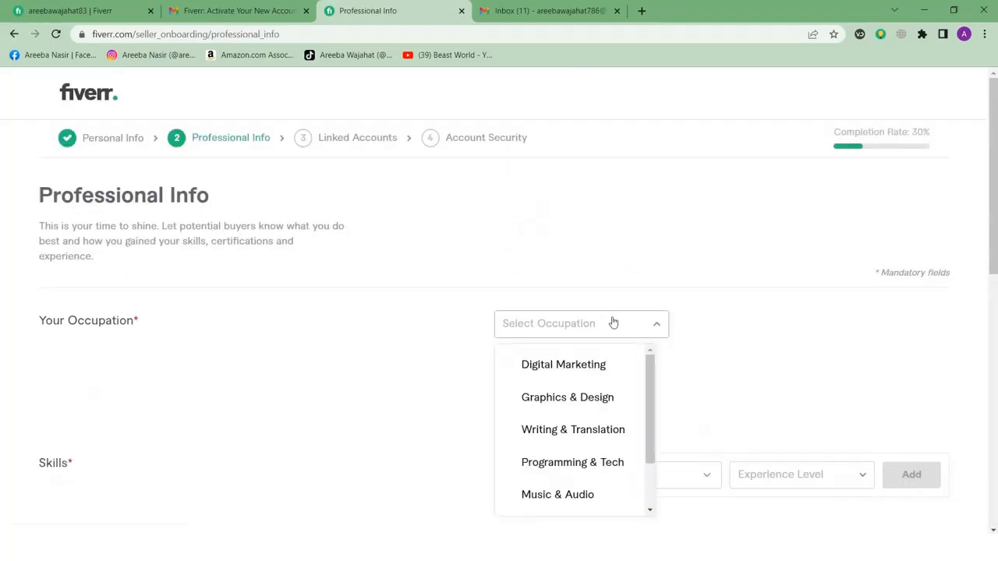
pyautogui.click(610, 398)
pyautogui.scroll(-1, 744, 343)
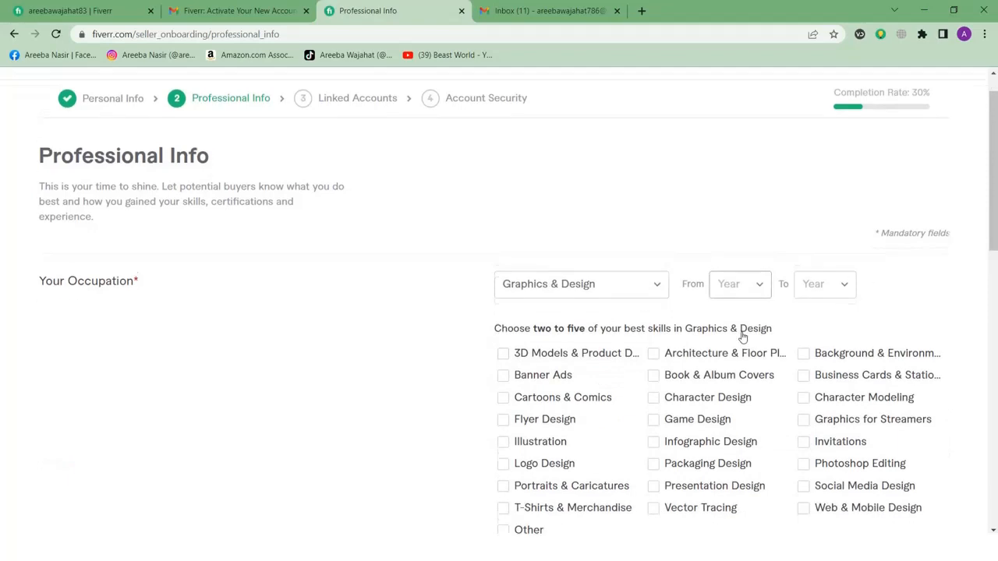
pyautogui.click(743, 244)
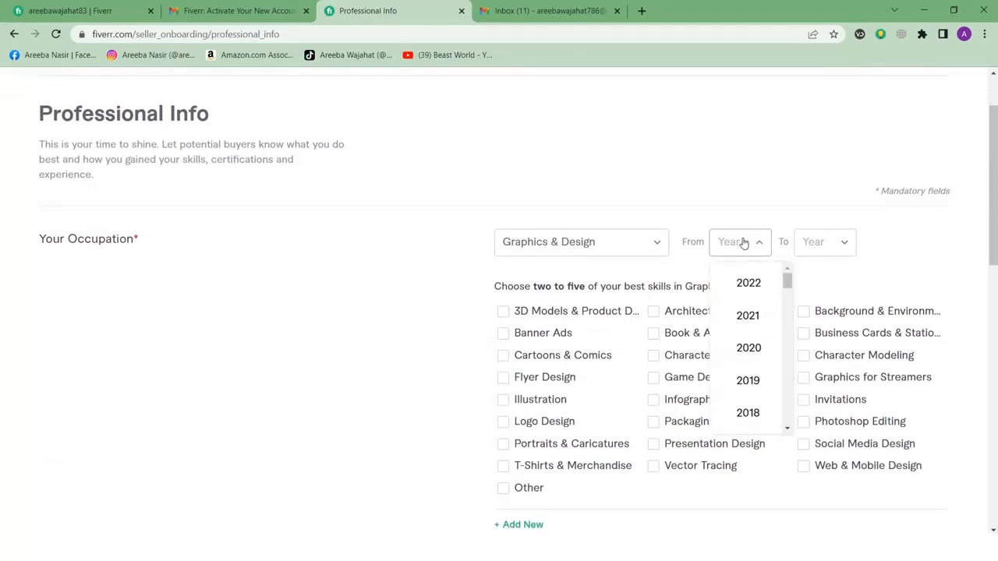
pyautogui.click(752, 412)
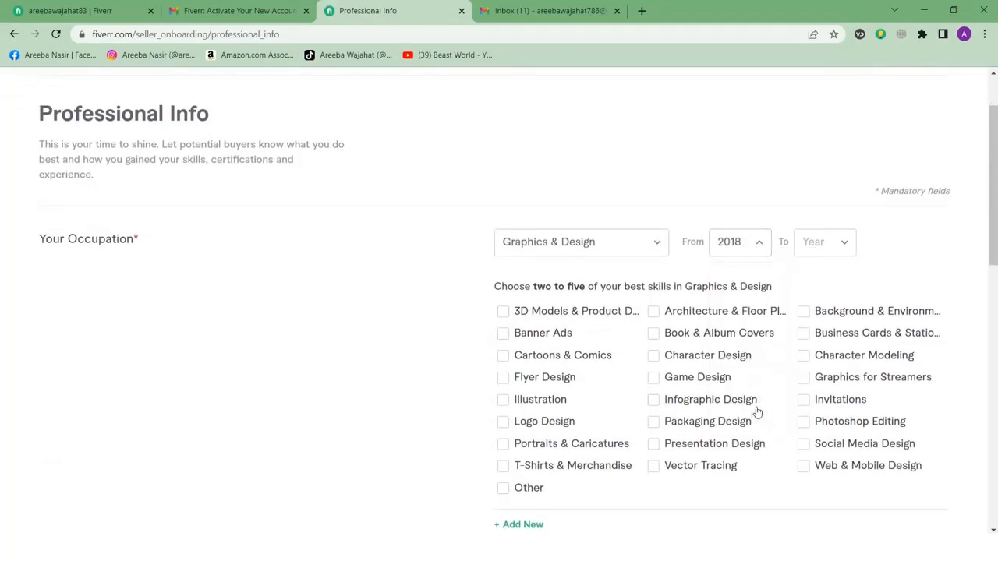
pyautogui.click(813, 250)
pyautogui.click(821, 286)
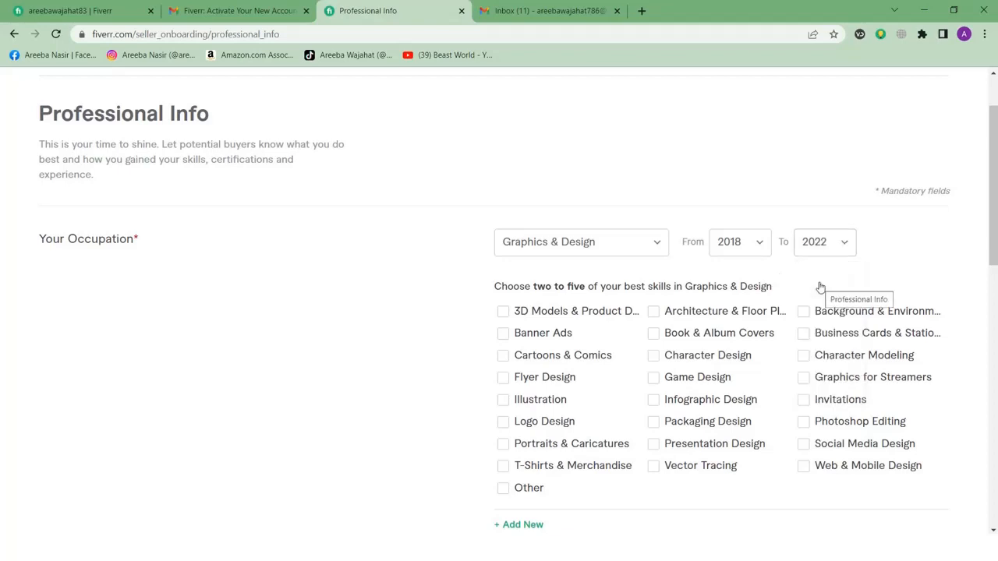
pyautogui.scroll(-1, 820, 288)
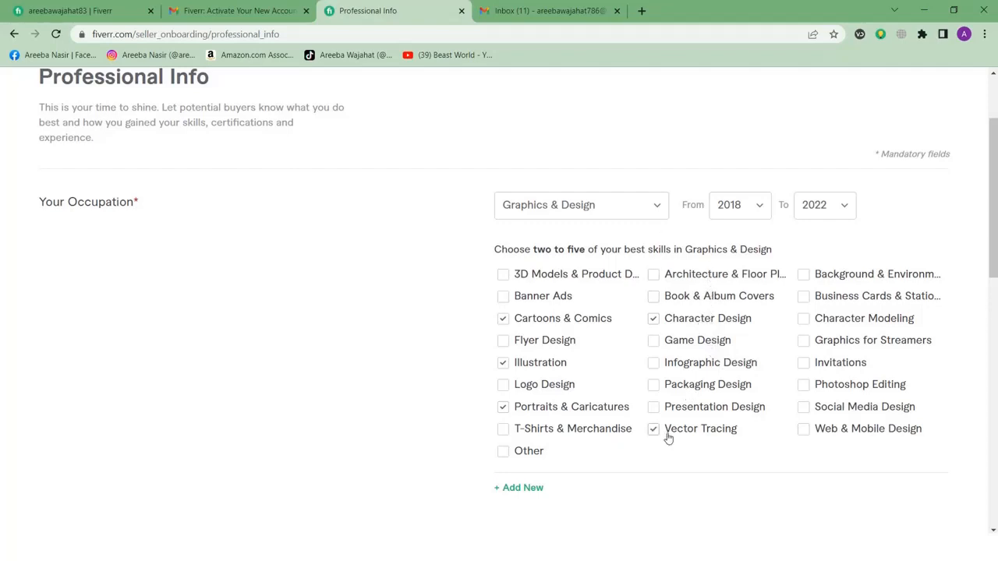
pyautogui.scroll(-3, 629, 451)
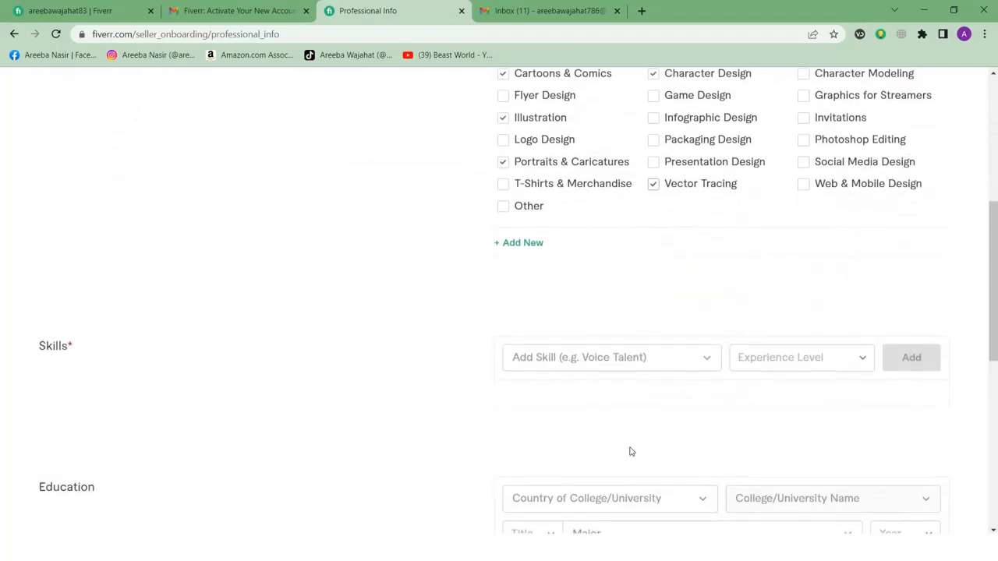
# - Add Graphic design as an Expert-level skill
pyautogui.click(619, 363)
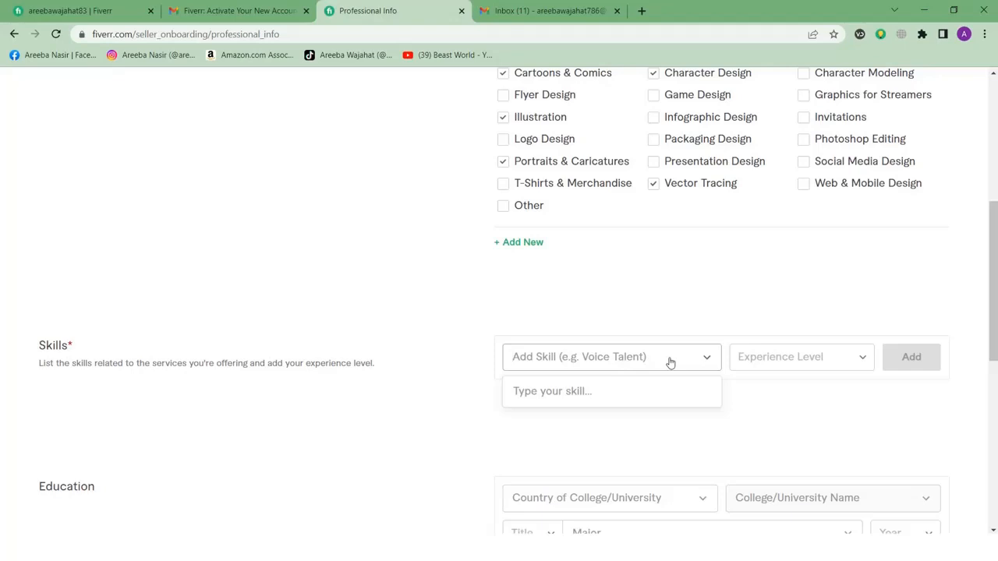
pyautogui.write('gra')
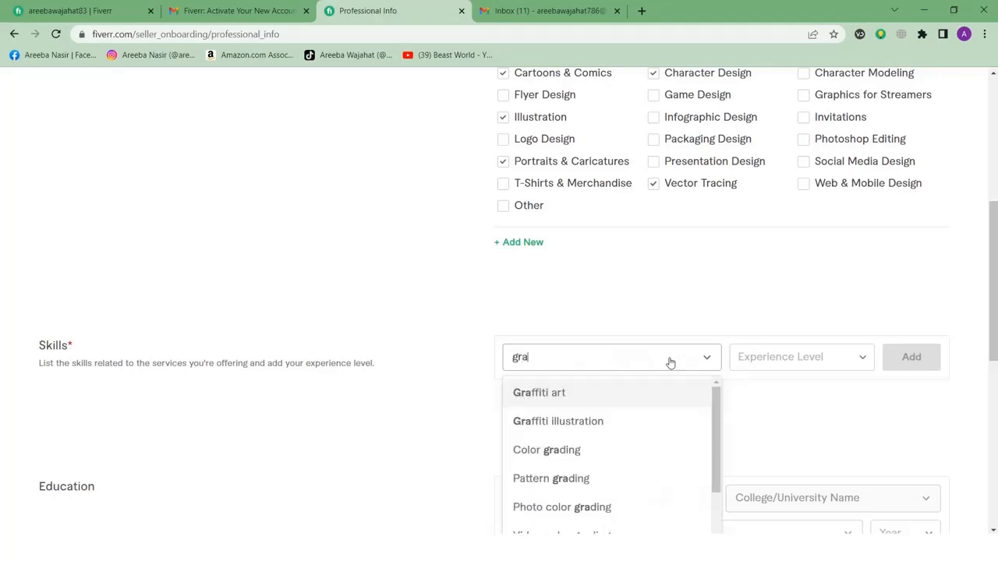
pyautogui.write('phic')
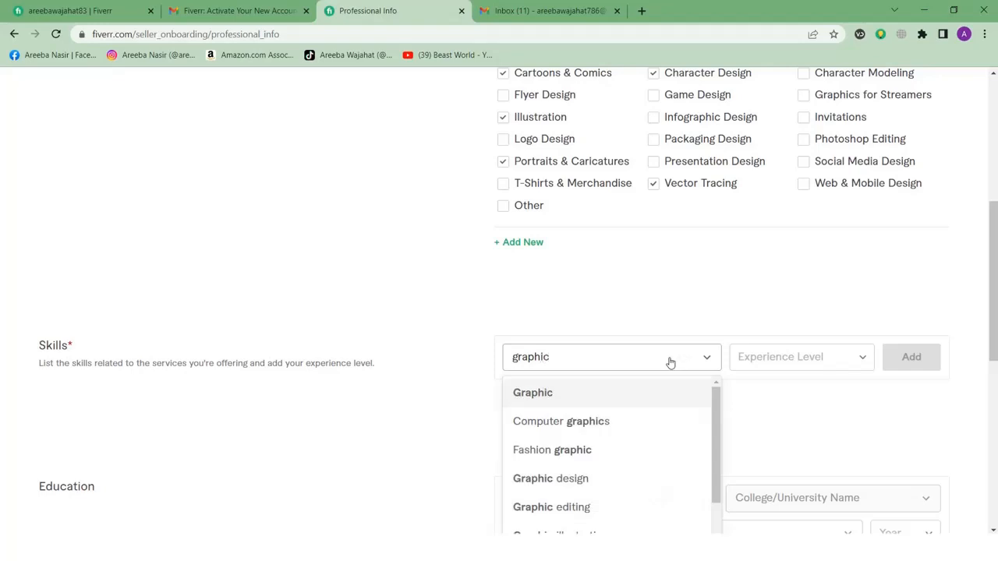
pyautogui.write(' de')
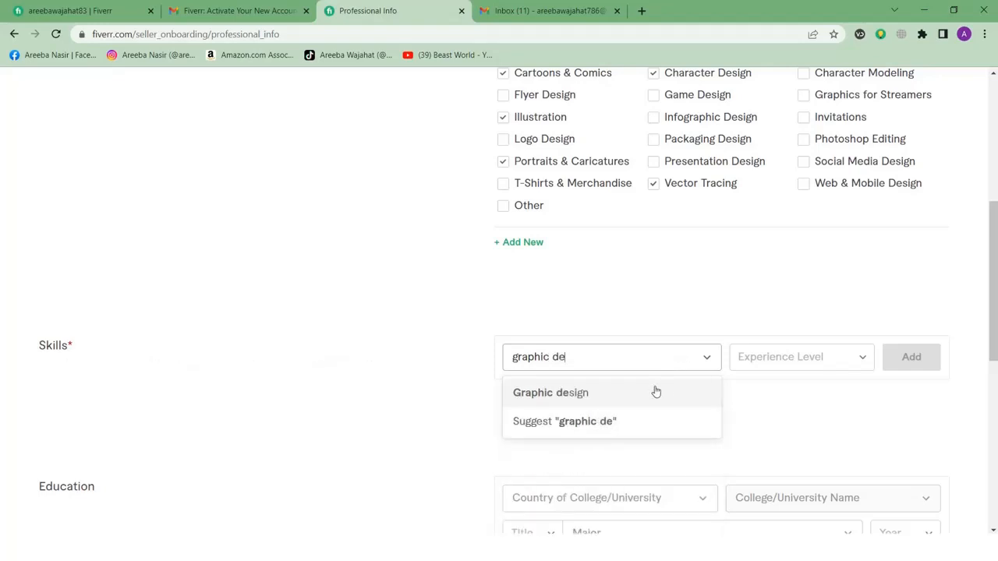
pyautogui.click(656, 392)
pyautogui.click(810, 361)
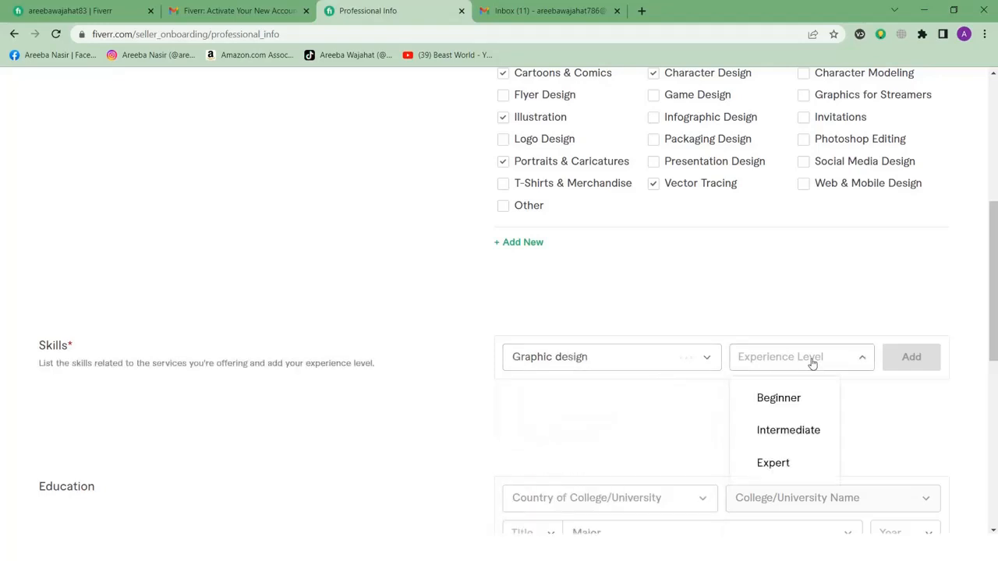
pyautogui.click(786, 462)
pyautogui.click(899, 366)
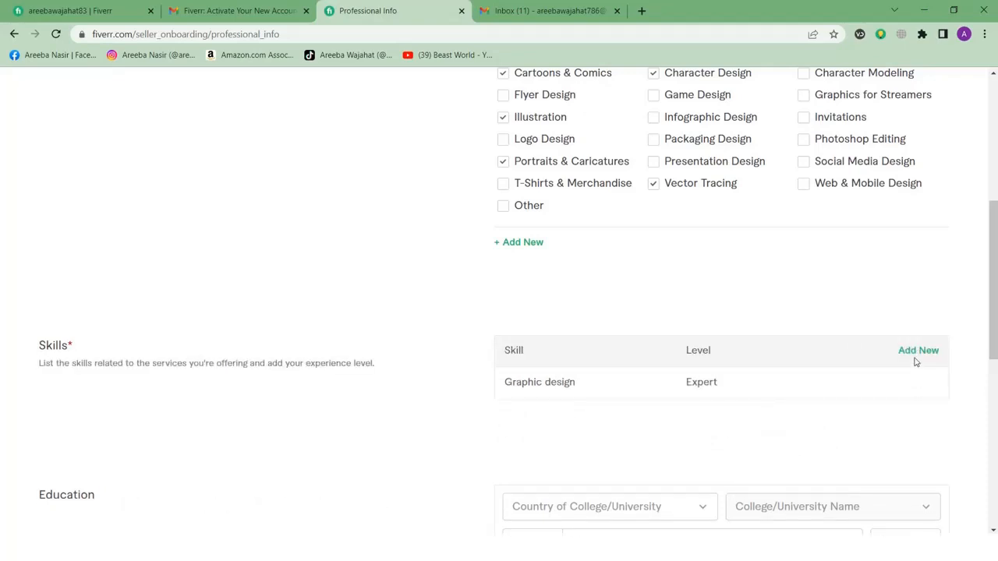
# - Add NFT art as an Expert-level skill
pyautogui.click(916, 360)
pyautogui.click(661, 361)
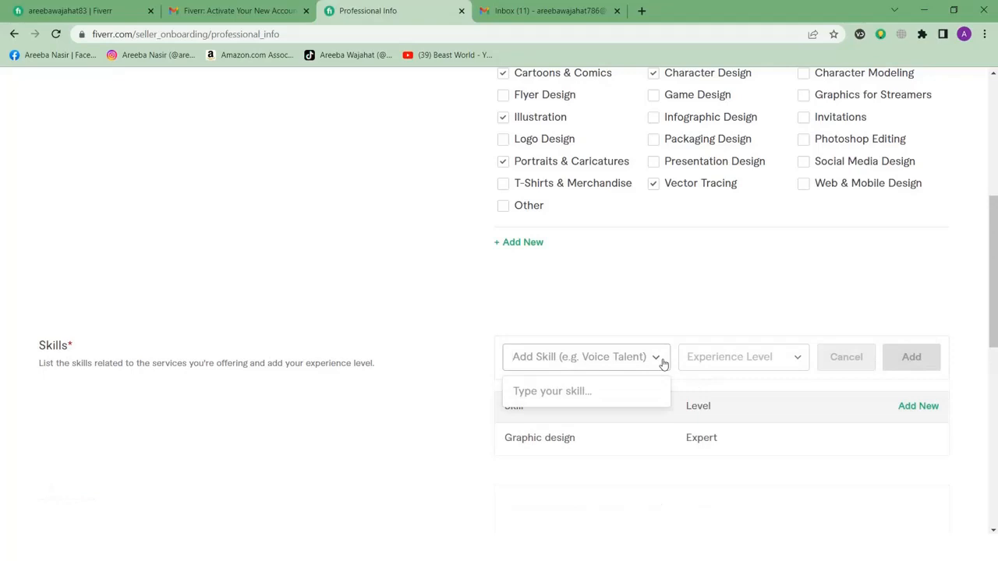
pyautogui.write('nft')
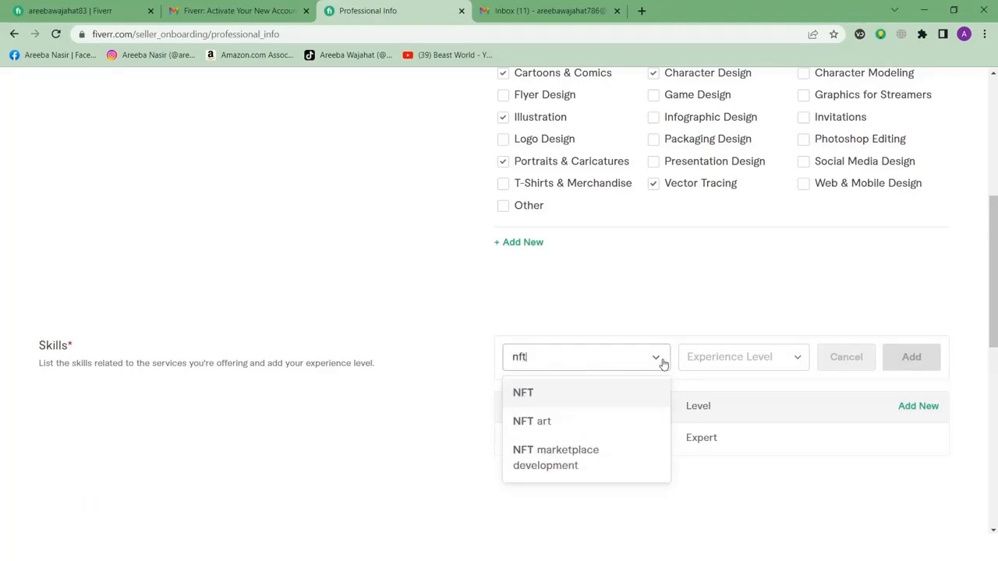
pyautogui.click(588, 421)
pyautogui.click(767, 364)
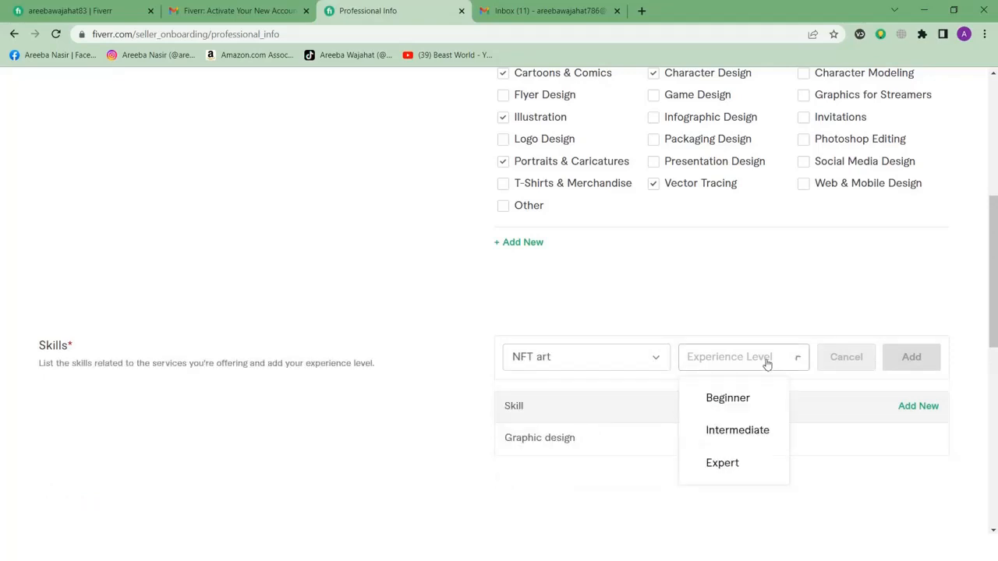
pyautogui.click(740, 461)
pyautogui.click(897, 361)
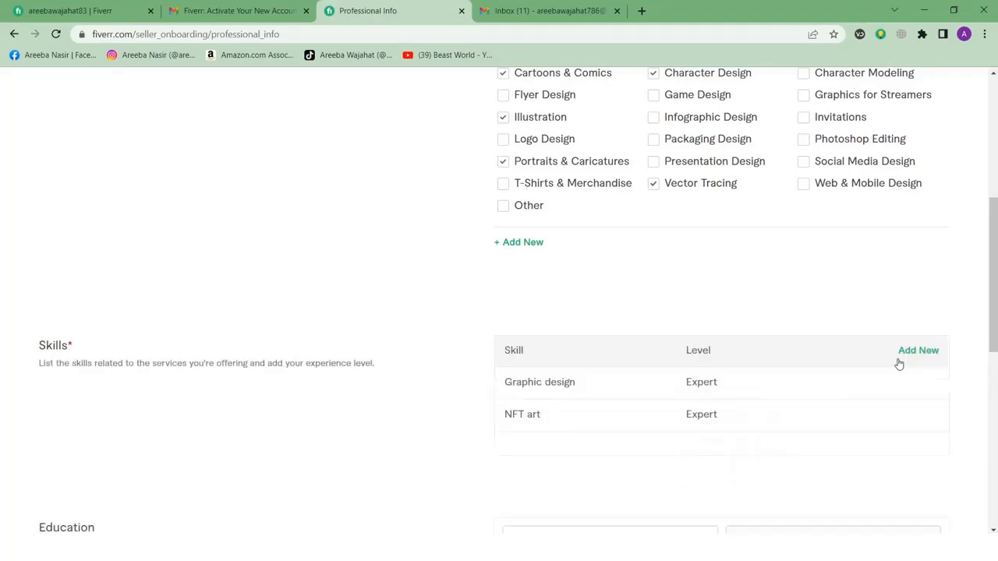
pyautogui.scroll(-2, 899, 354)
# - Add Adobe Illustrator as an Expert-level skill
pyautogui.click(917, 245)
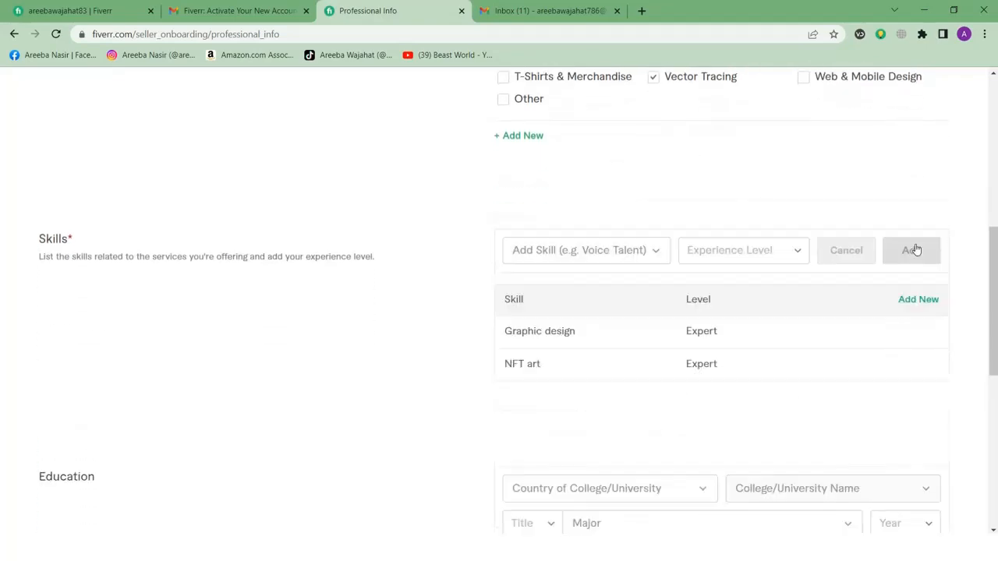
pyautogui.click(646, 251)
pyautogui.write('adobe ill')
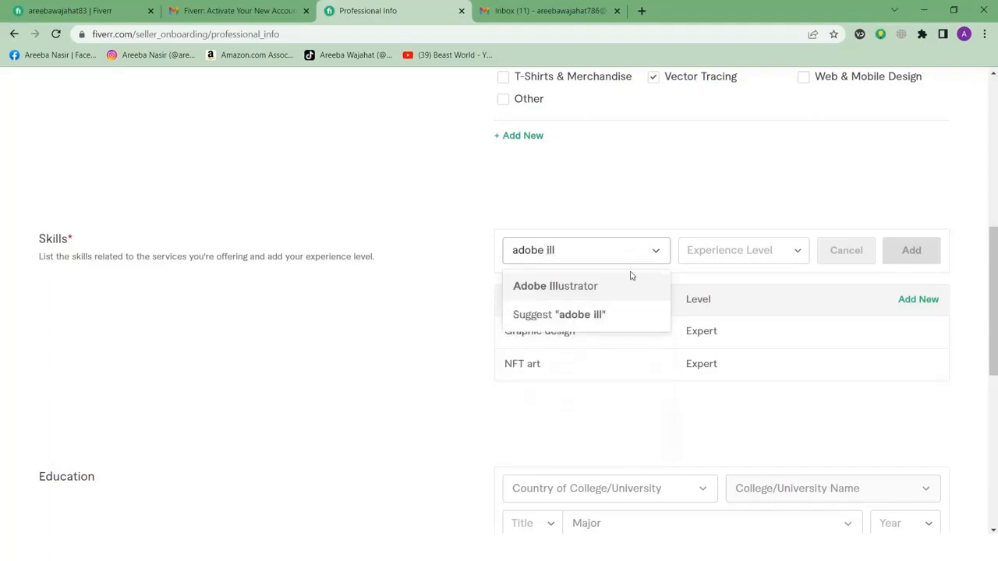
pyautogui.click(629, 288)
pyautogui.click(742, 255)
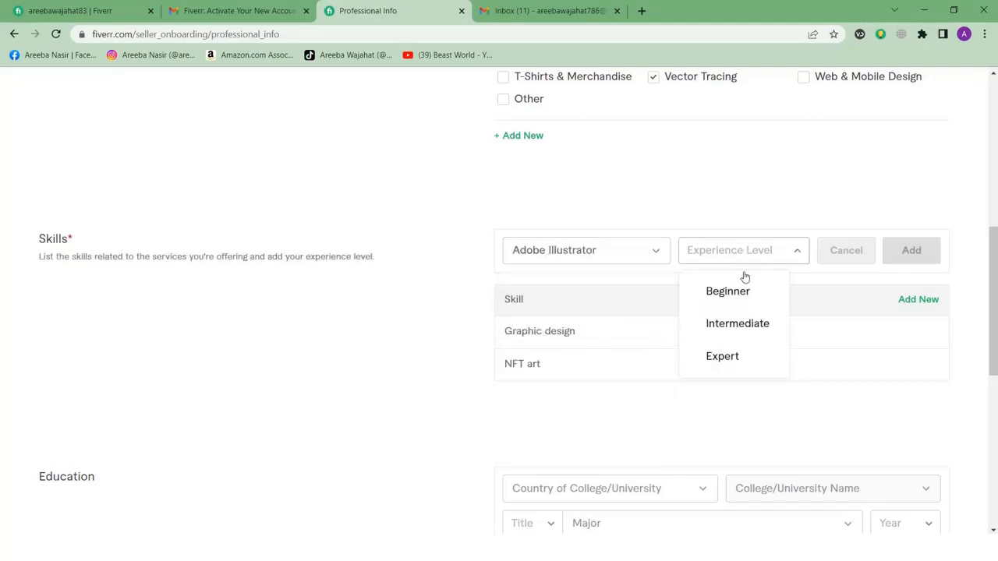
pyautogui.click(742, 355)
pyautogui.click(910, 248)
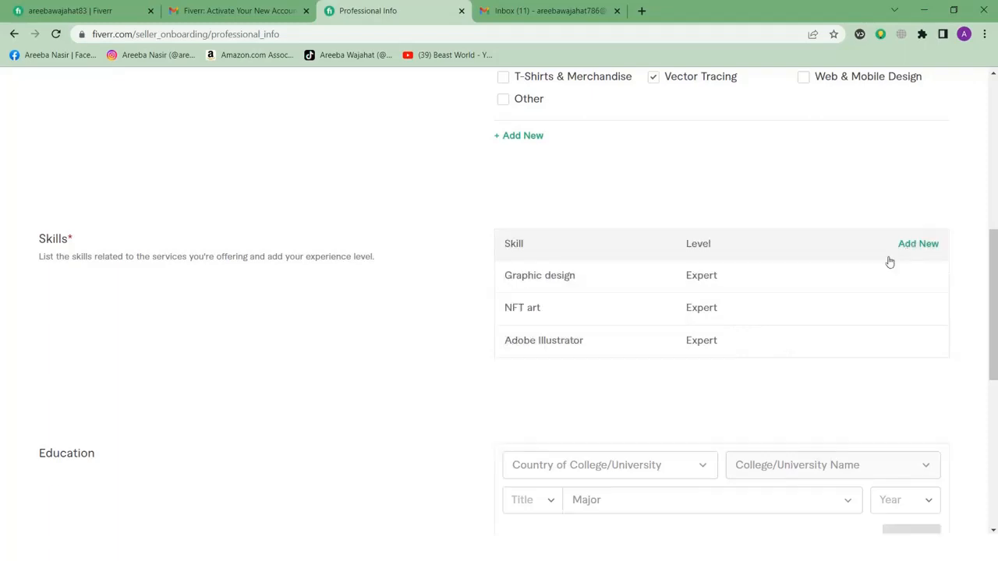
# - Add Cartoon illustration as an Expert-level skill
pyautogui.click(919, 244)
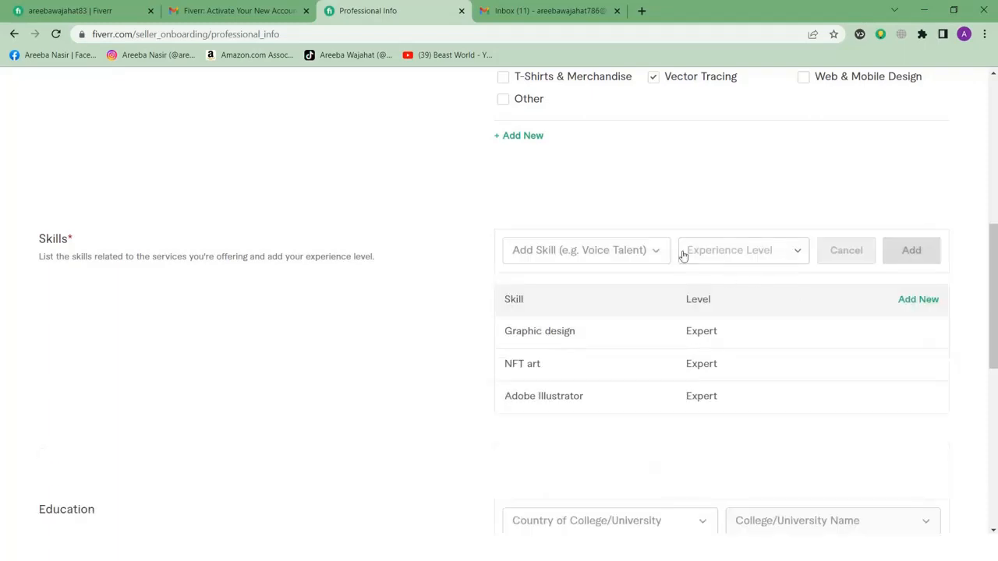
pyautogui.click(646, 251)
pyautogui.write('cartoon')
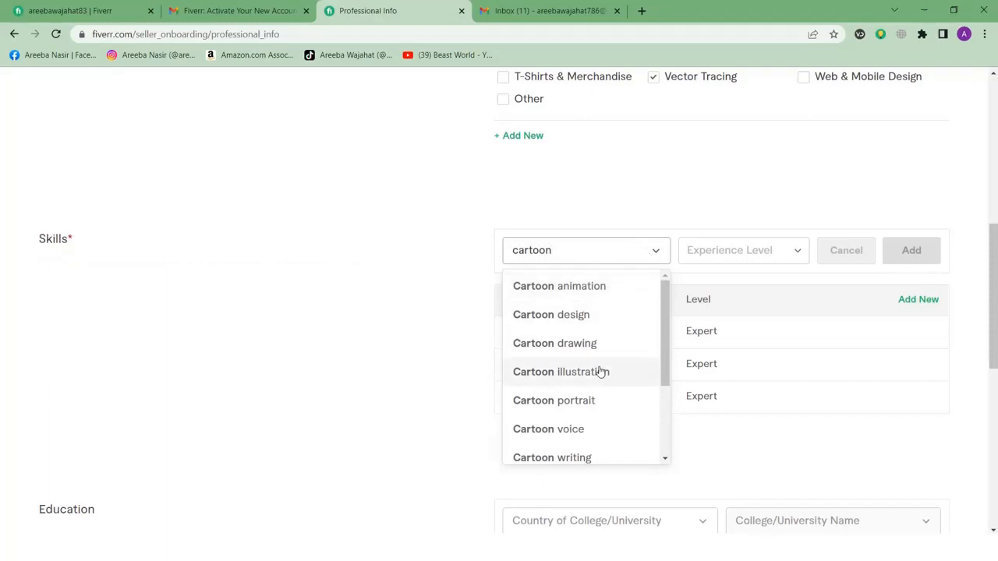
pyautogui.click(601, 372)
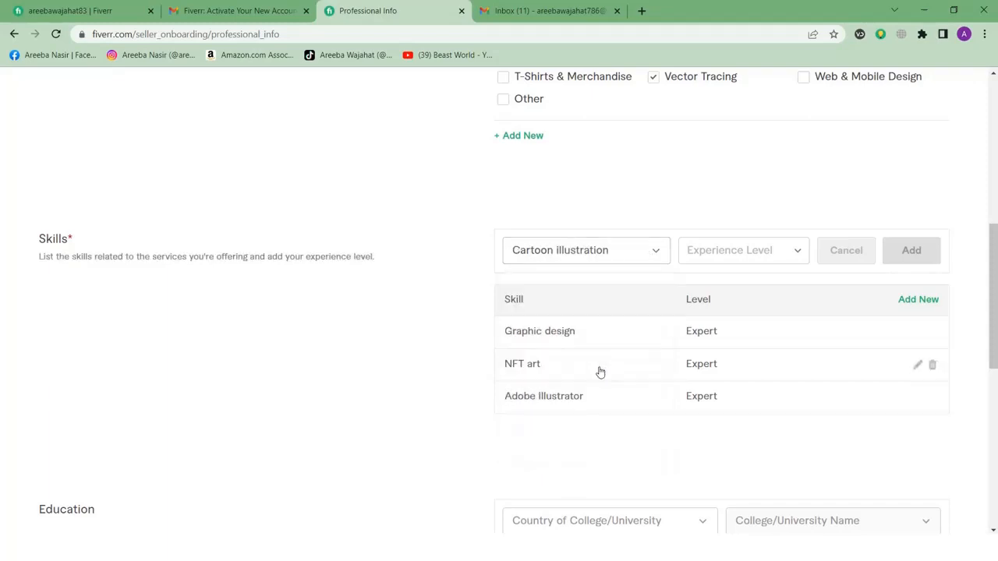
pyautogui.click(715, 253)
pyautogui.click(718, 355)
pyautogui.click(909, 250)
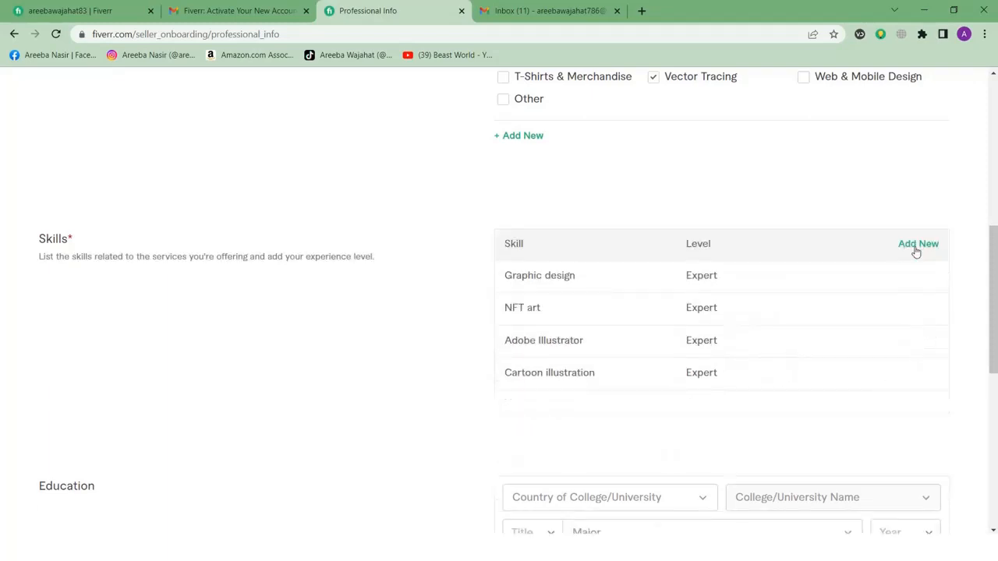
# - Add Comics illustartion as an Expert-level skill
pyautogui.click(905, 247)
pyautogui.click(640, 258)
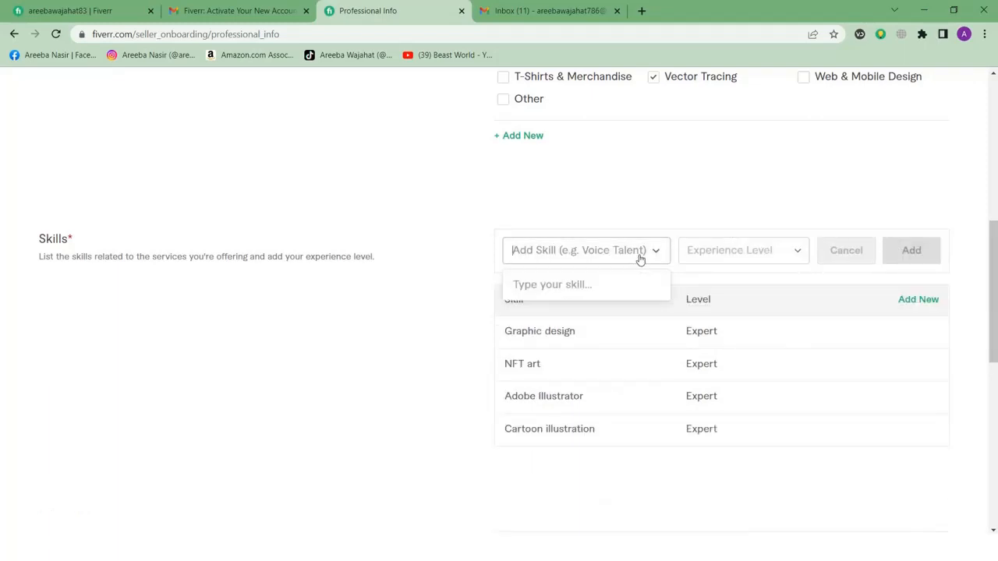
pyautogui.write('comic')
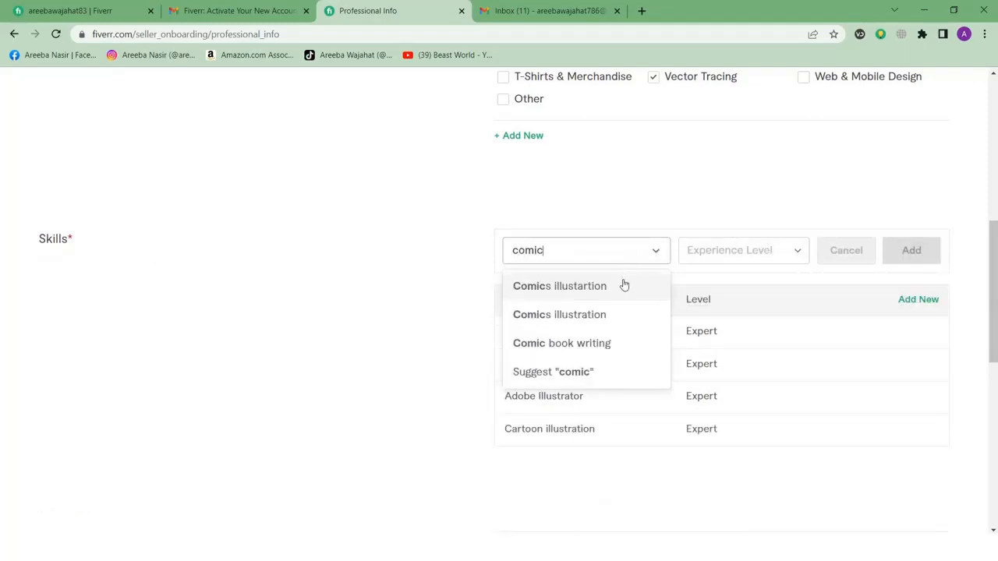
pyautogui.click(622, 285)
pyautogui.click(737, 264)
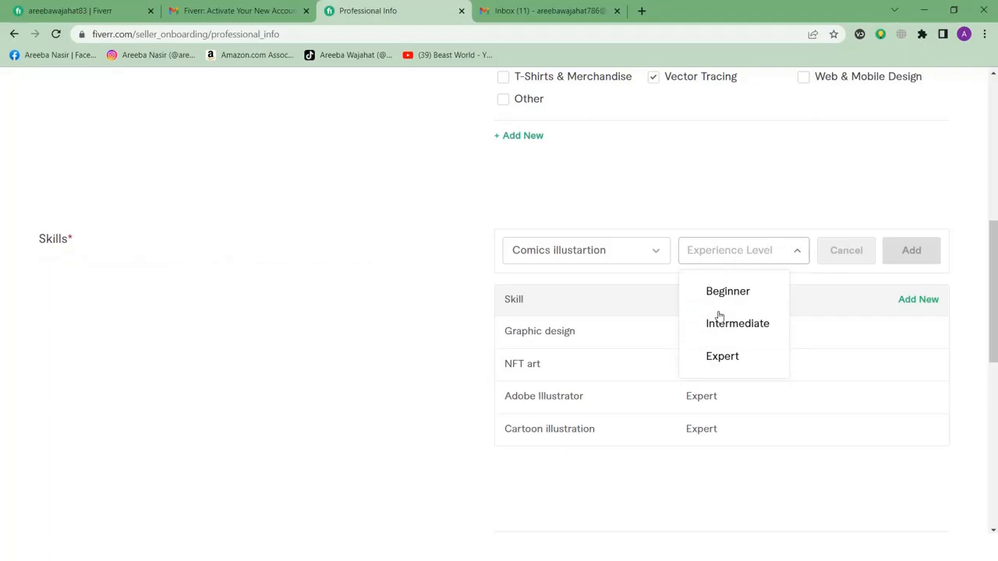
pyautogui.click(717, 356)
pyautogui.click(923, 253)
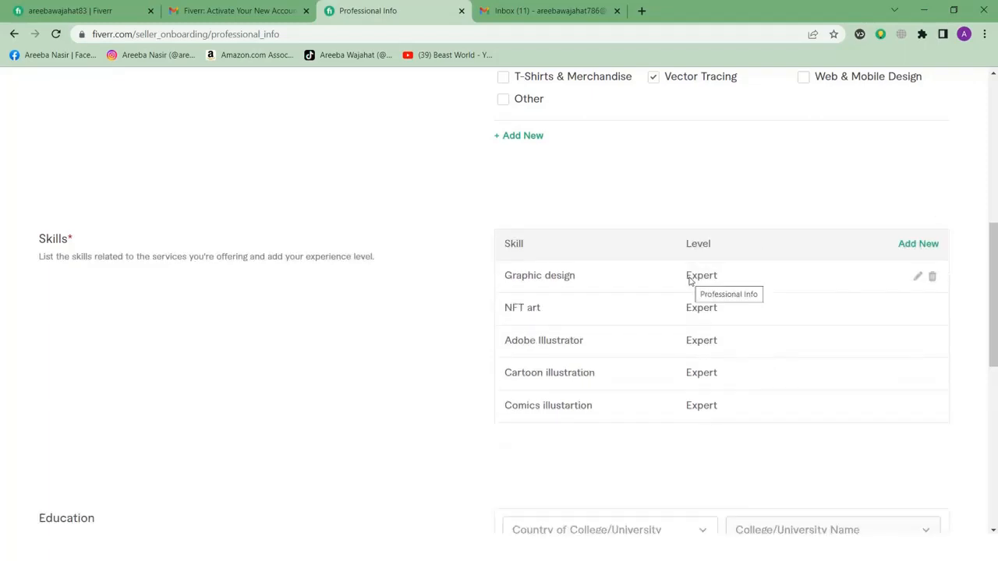
pyautogui.scroll(-1, 690, 273)
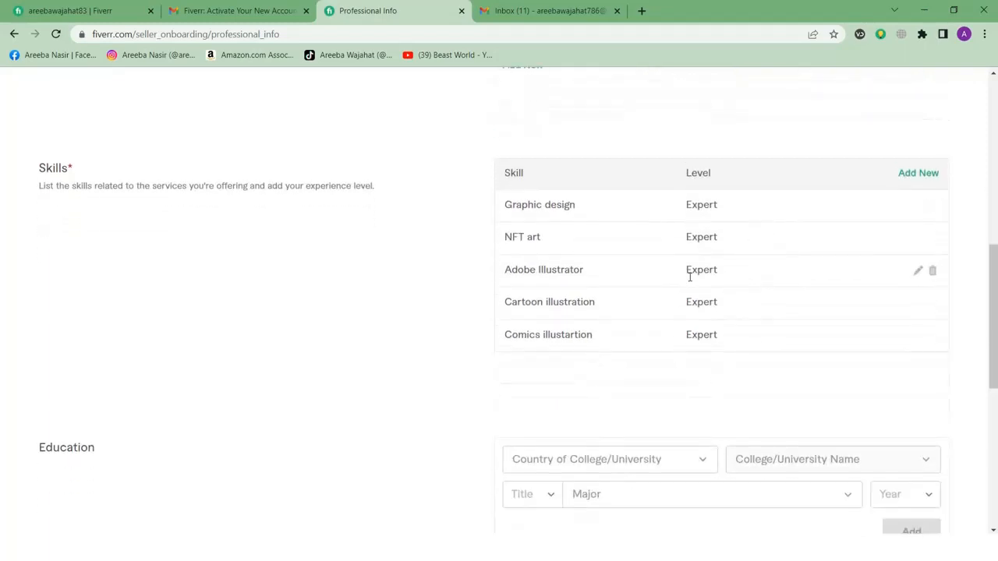
pyautogui.scroll(-3, 690, 270)
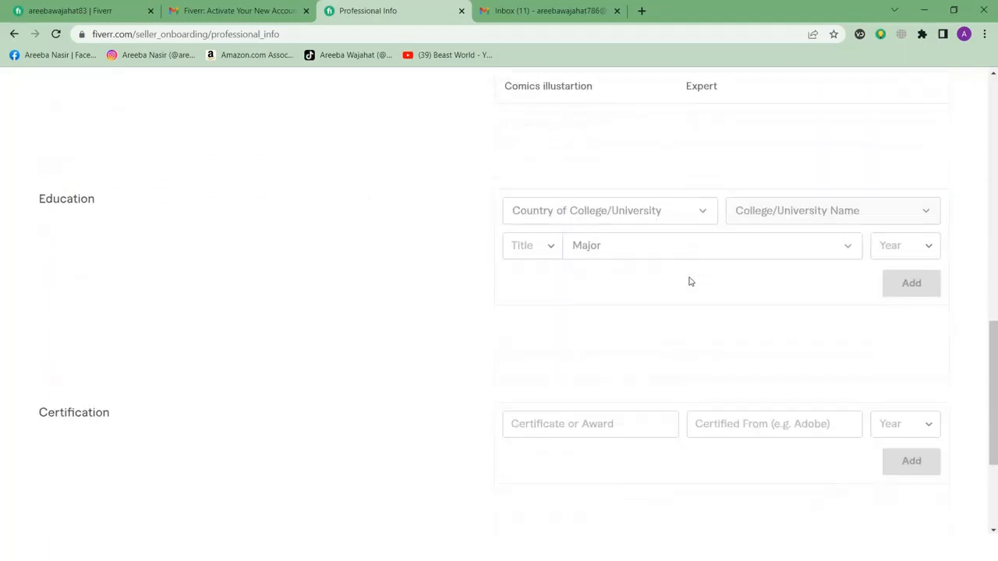
# - Set the college country to Pakistan and the college name to 'univerdity of karachi'
pyautogui.click(642, 215)
pyautogui.write('pak')
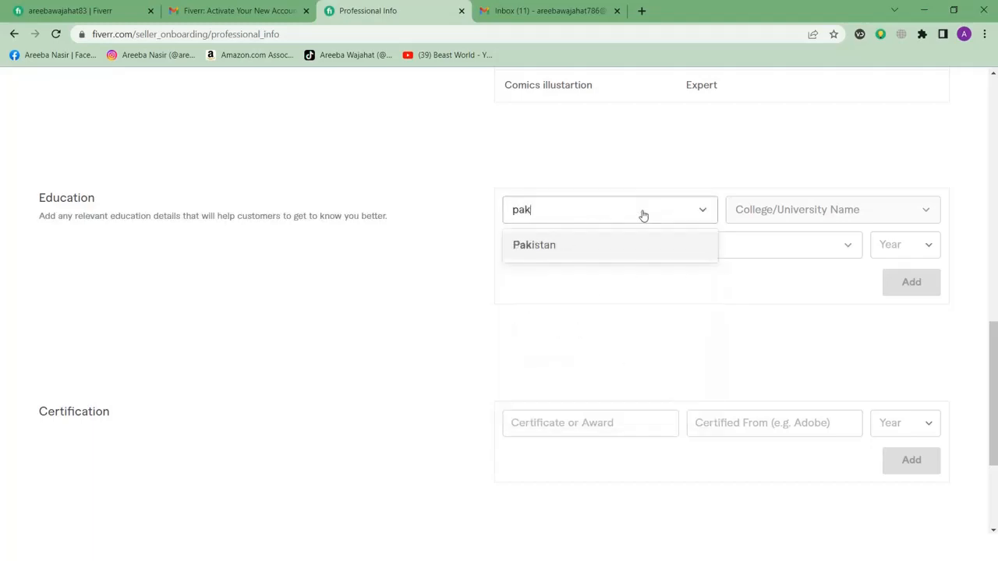
pyautogui.write('i')
pyautogui.click(620, 246)
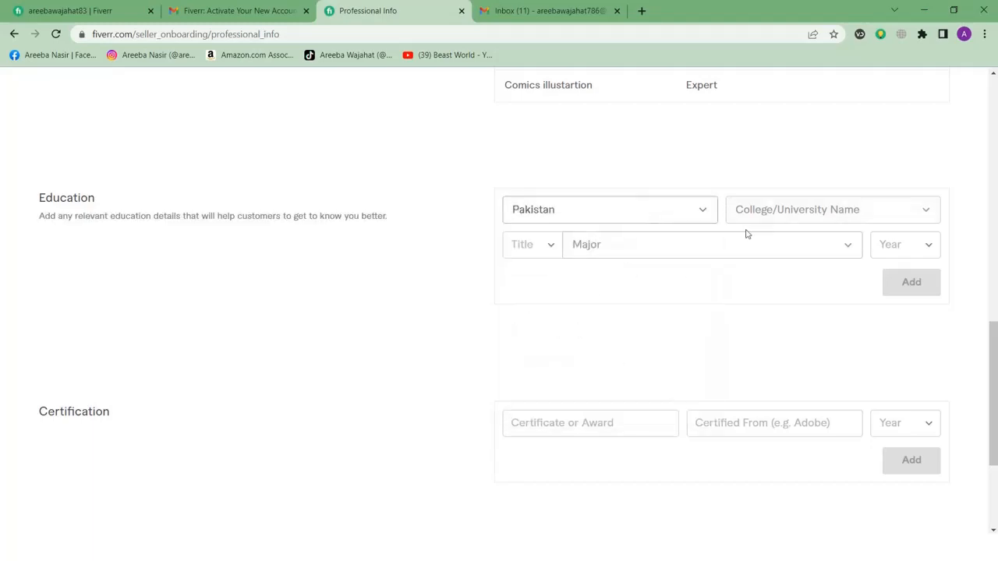
pyautogui.click(755, 212)
pyautogui.write('univerdity of karachi')
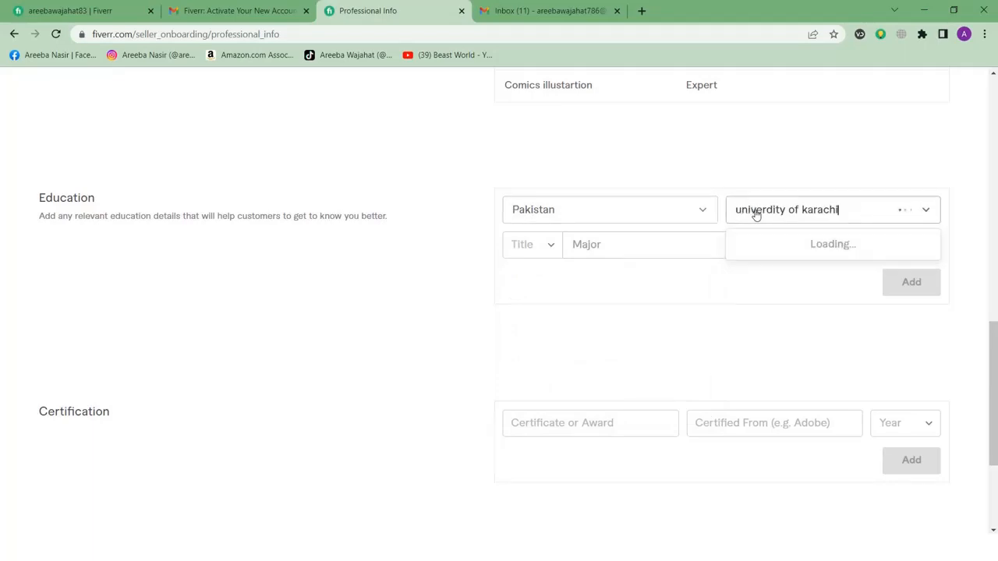
pyautogui.click(771, 243)
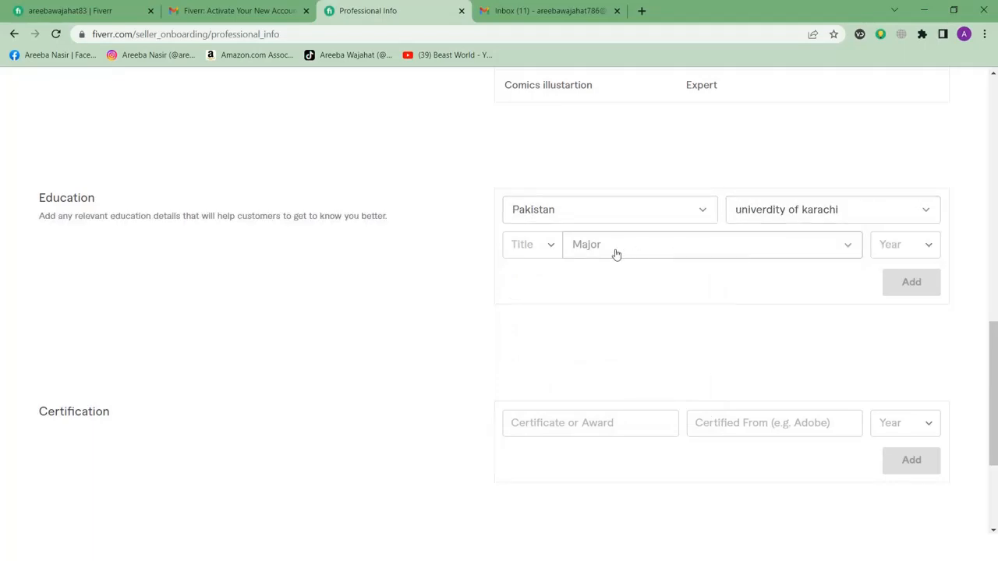
# - Complete the entry as an M.Sc. in computer science, graduated 2020, and add it
pyautogui.click(542, 255)
pyautogui.scroll(-2, 559, 335)
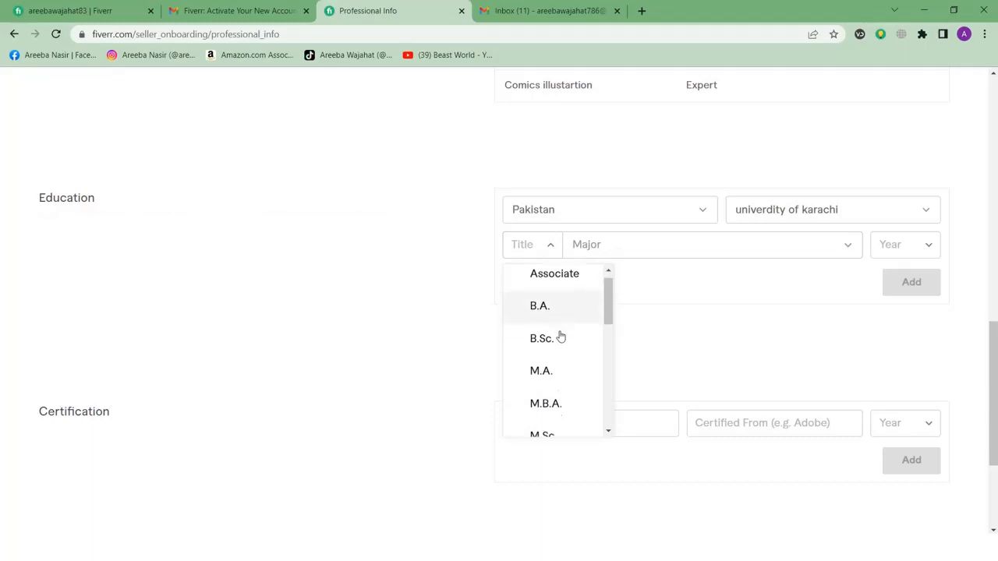
pyautogui.click(559, 336)
pyautogui.click(616, 251)
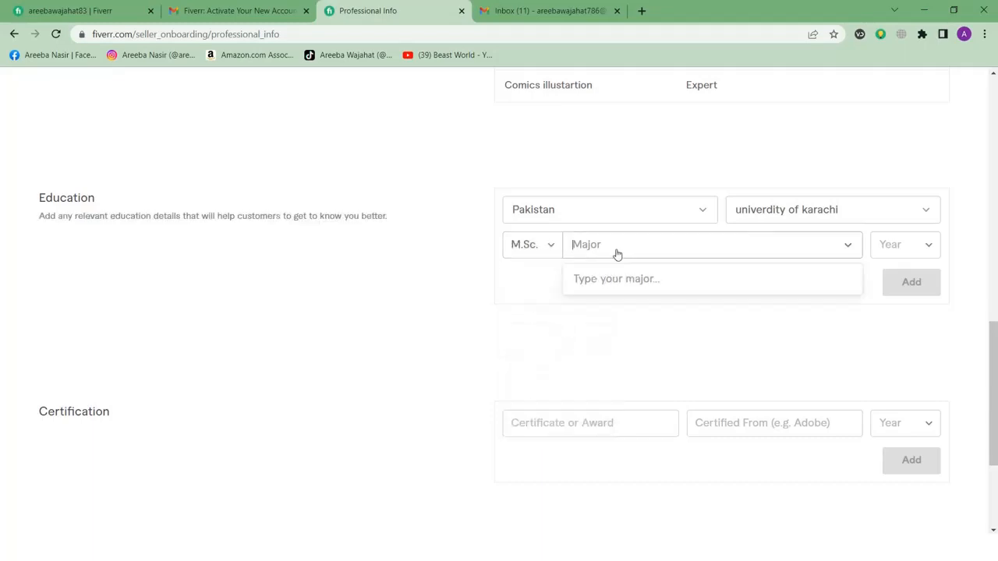
pyautogui.write('computer ')
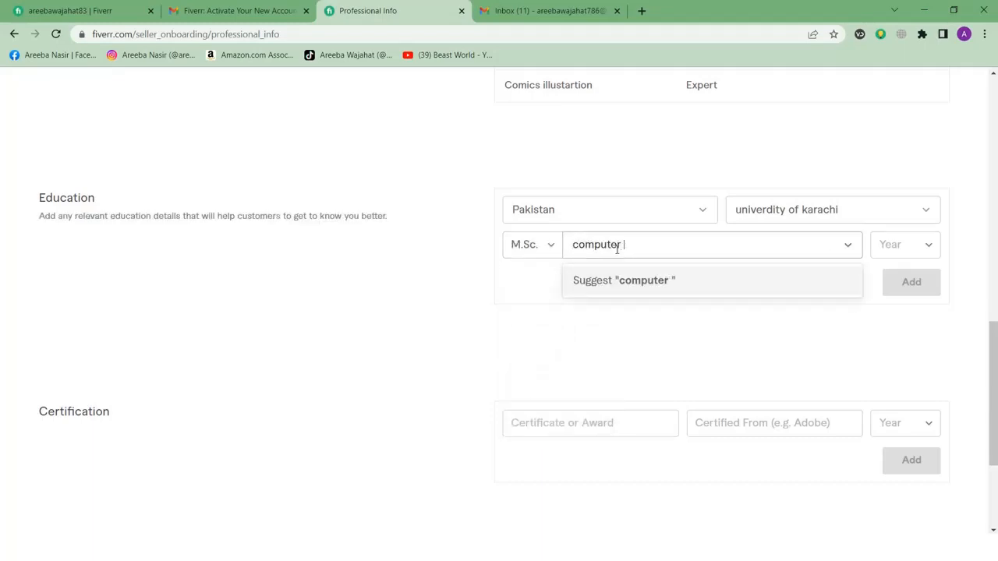
pyautogui.write('sc')
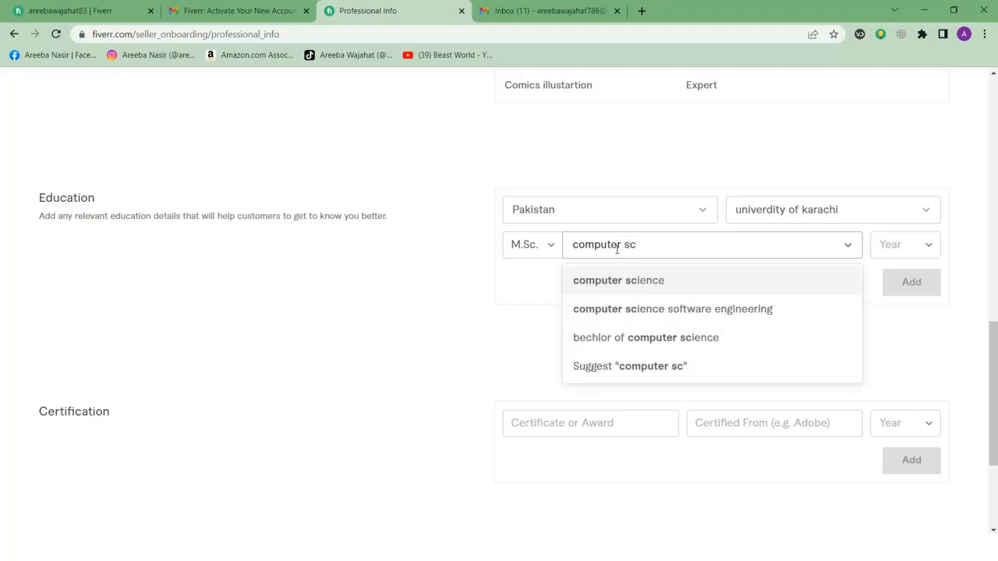
pyautogui.click(616, 280)
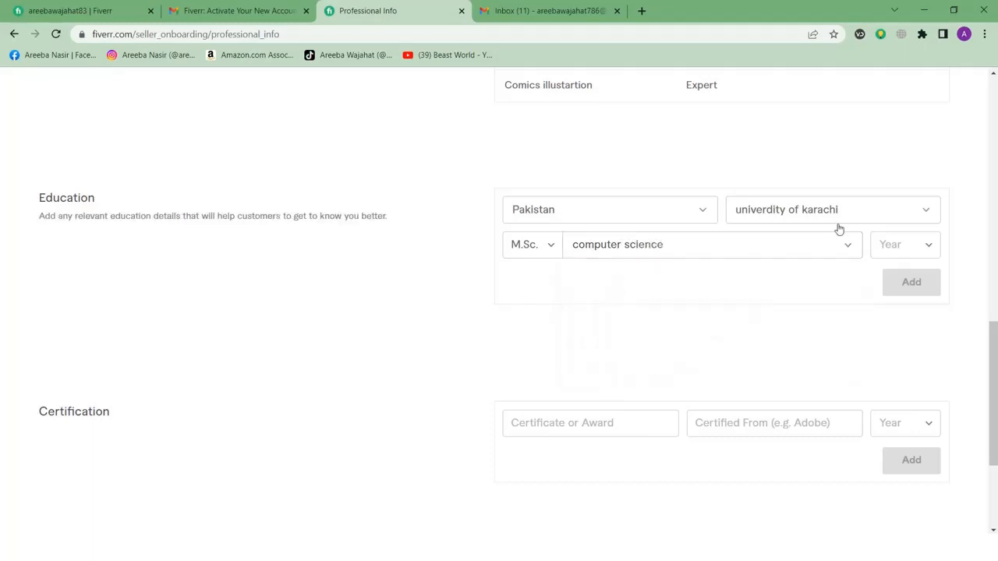
pyautogui.click(897, 248)
pyautogui.scroll(-1, 915, 323)
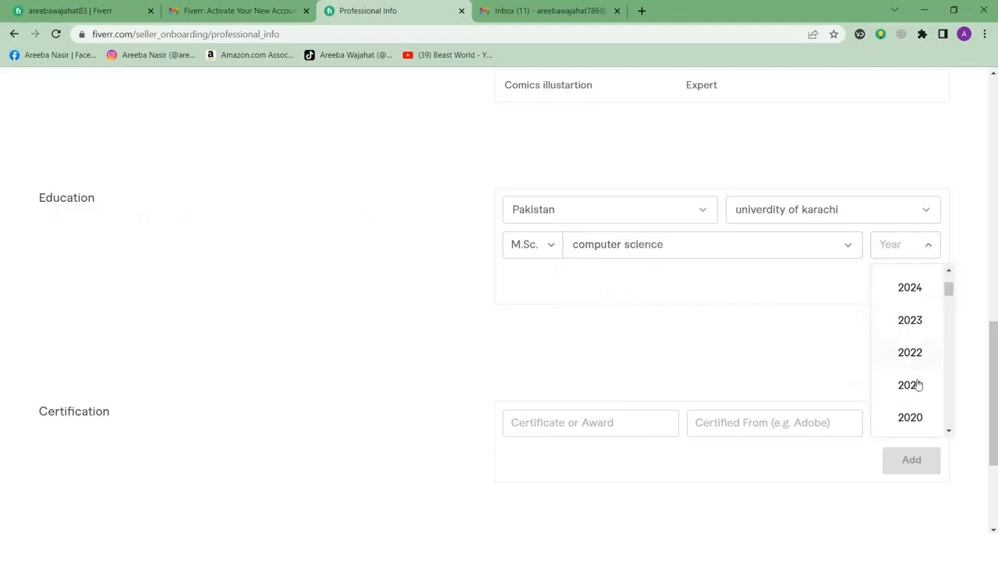
pyautogui.click(918, 417)
pyautogui.click(902, 288)
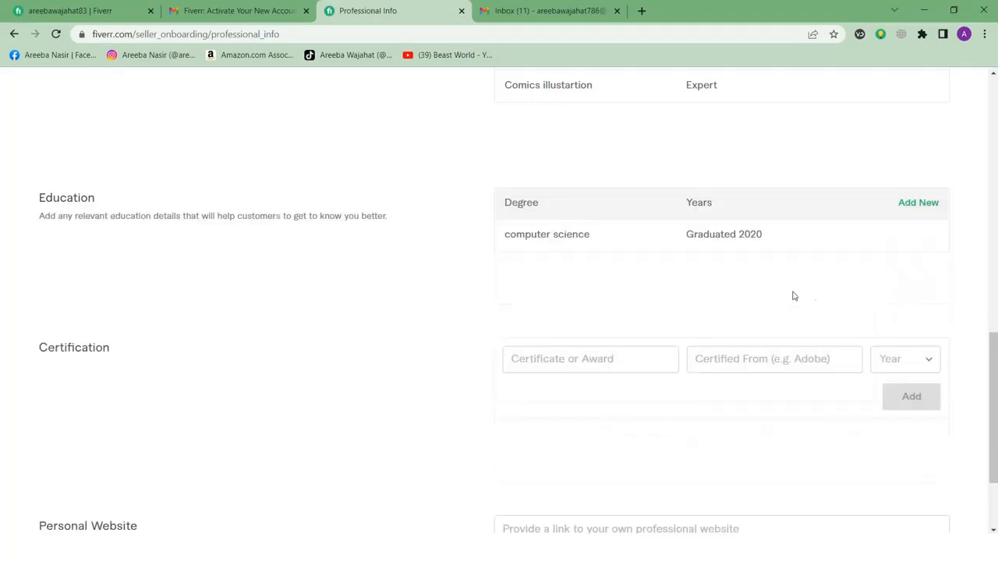
# - Go through the certificate, certifying organisation and personal website fields in turn
pyautogui.scroll(-2, 794, 296)
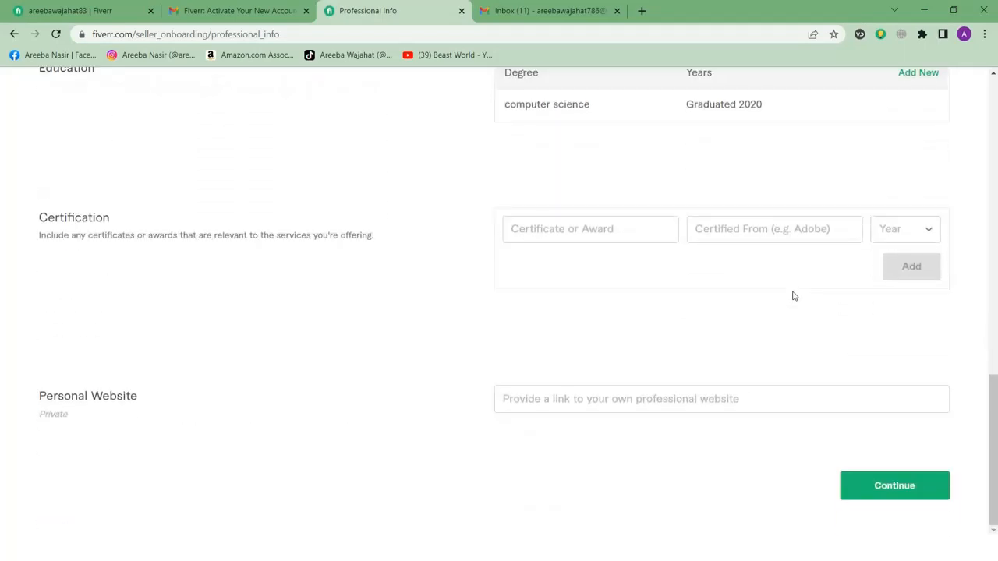
pyautogui.click(653, 230)
pyautogui.click(725, 222)
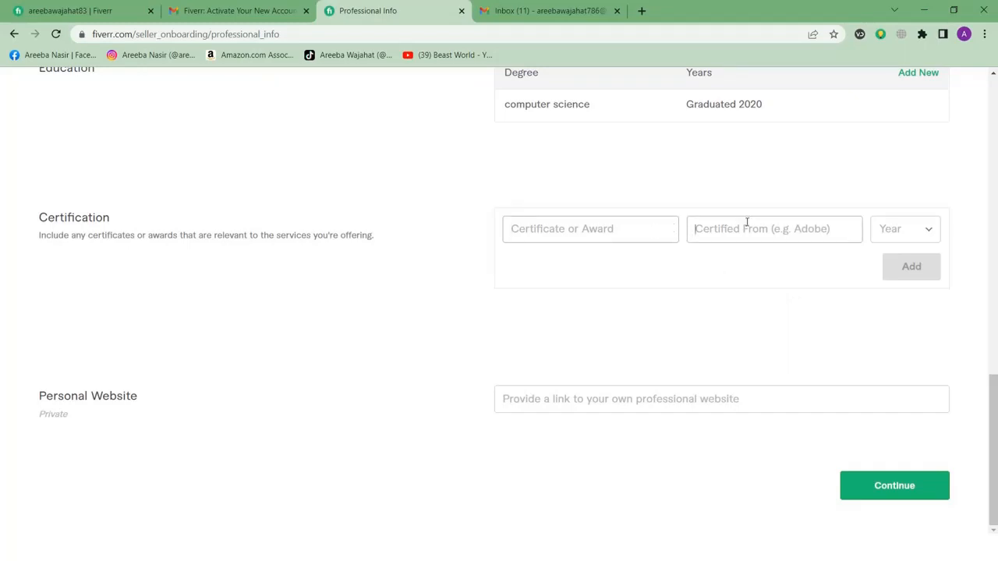
pyautogui.click(716, 404)
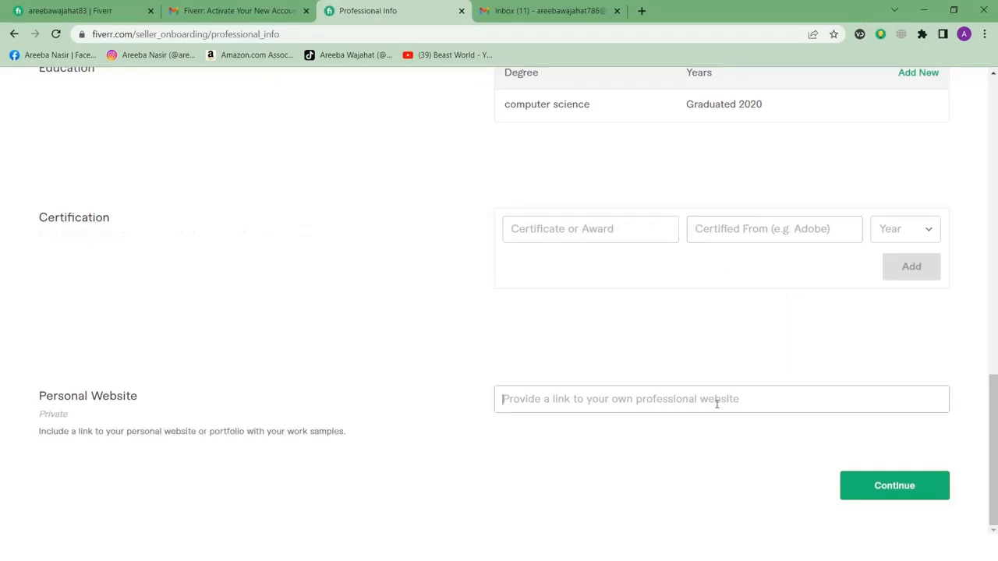
# - Link a Google account on the Linked Accounts step
pyautogui.click(855, 494)
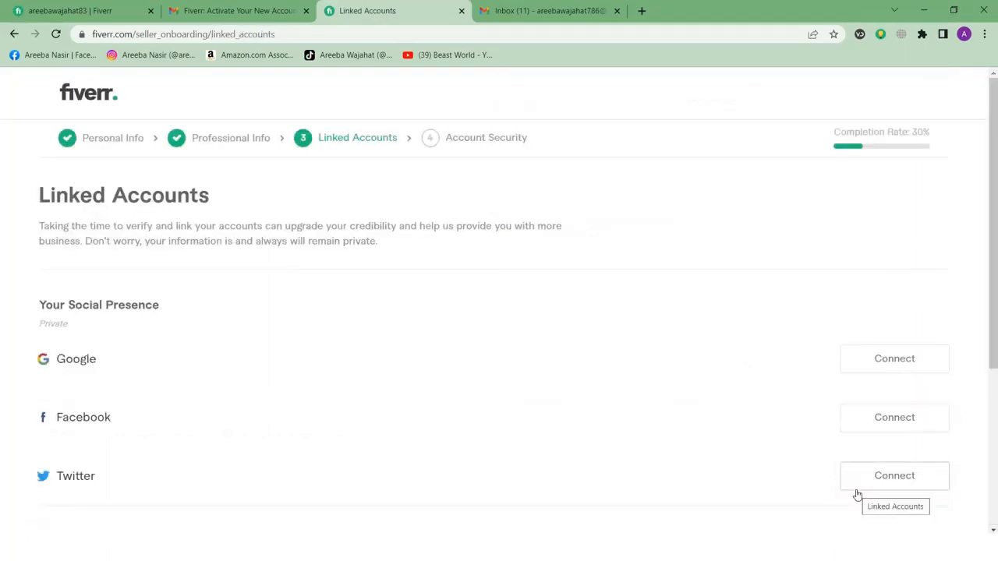
pyautogui.click(919, 358)
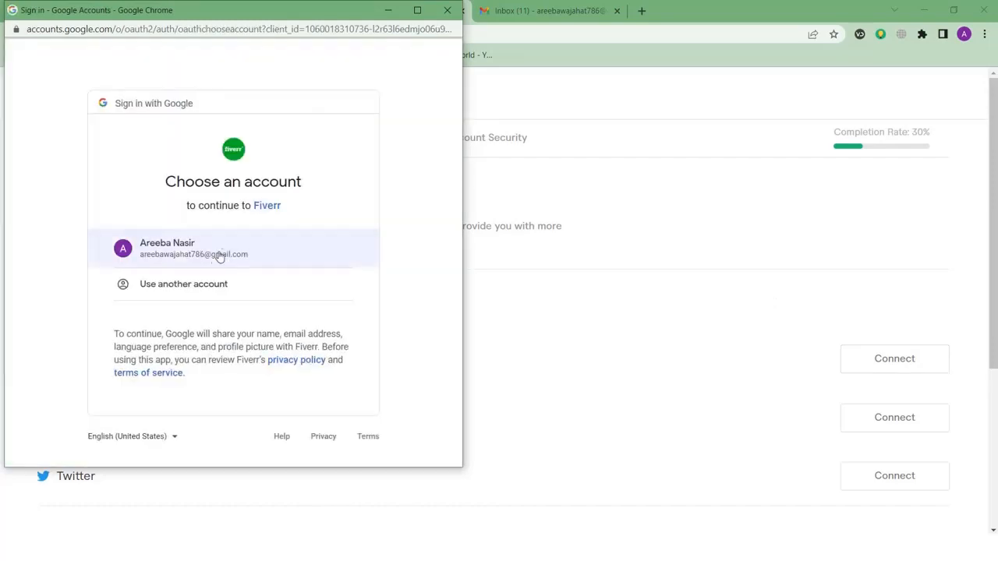
pyautogui.click(220, 257)
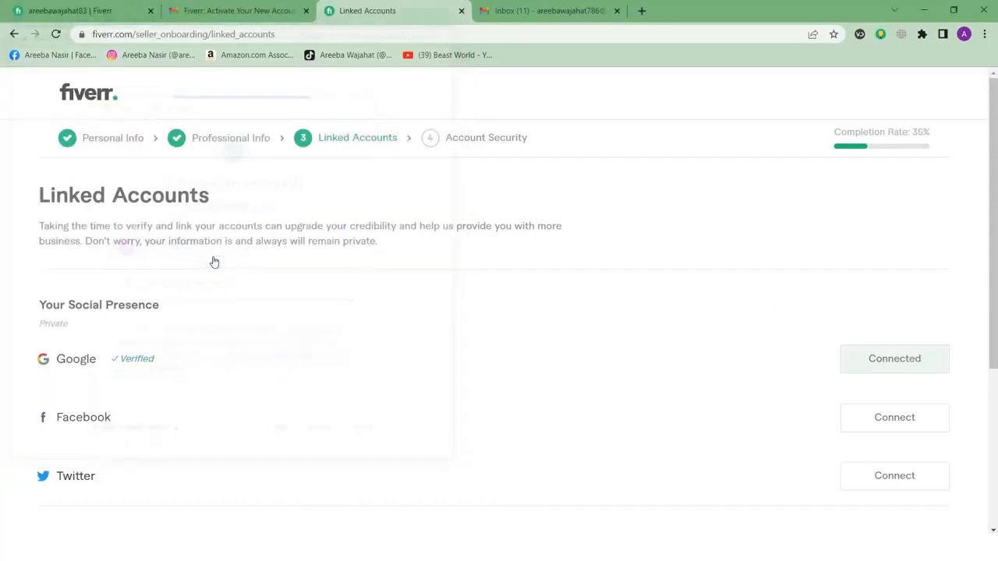
# - Continue past Account Security and attempt the first gig, which hits the 65% completion notice
pyautogui.scroll(-3, 677, 431)
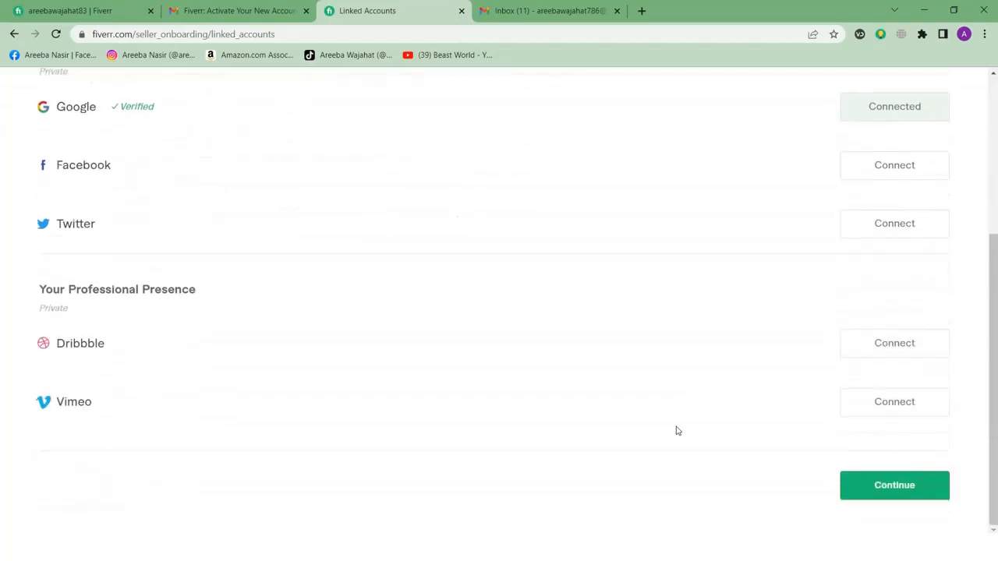
pyautogui.click(892, 486)
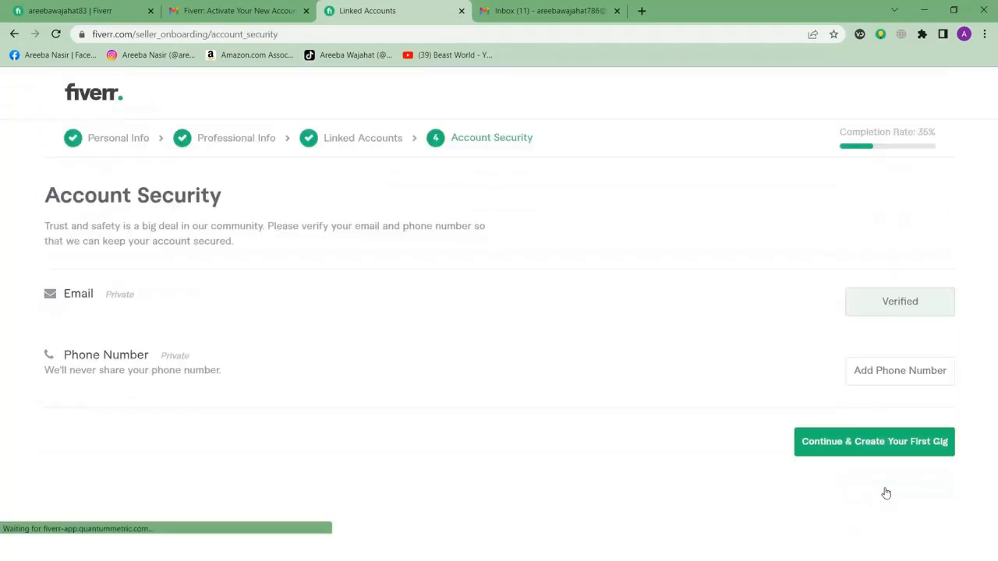
pyautogui.click(828, 446)
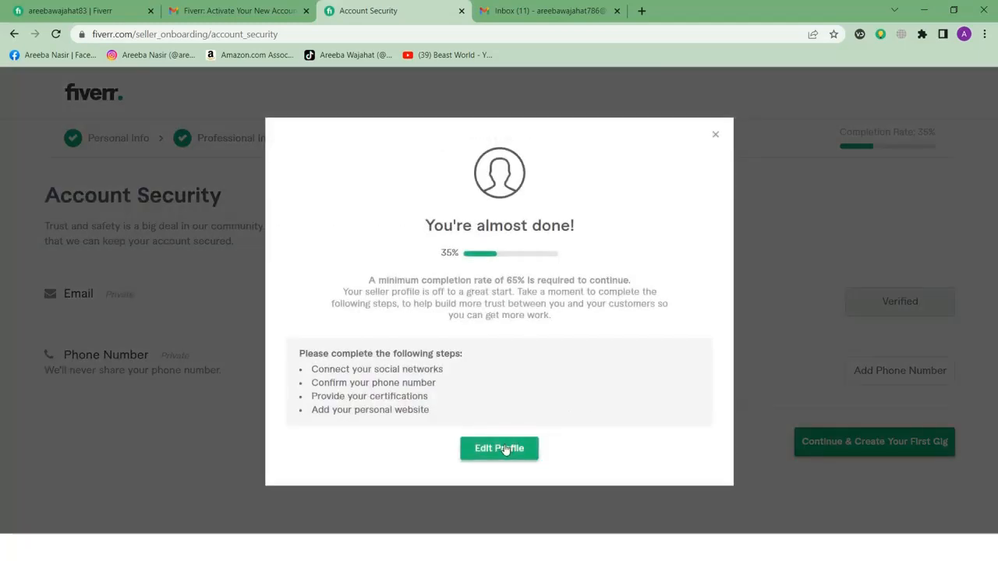
# - Dismiss the completion notice and go back to the Professional Info step
pyautogui.click(505, 449)
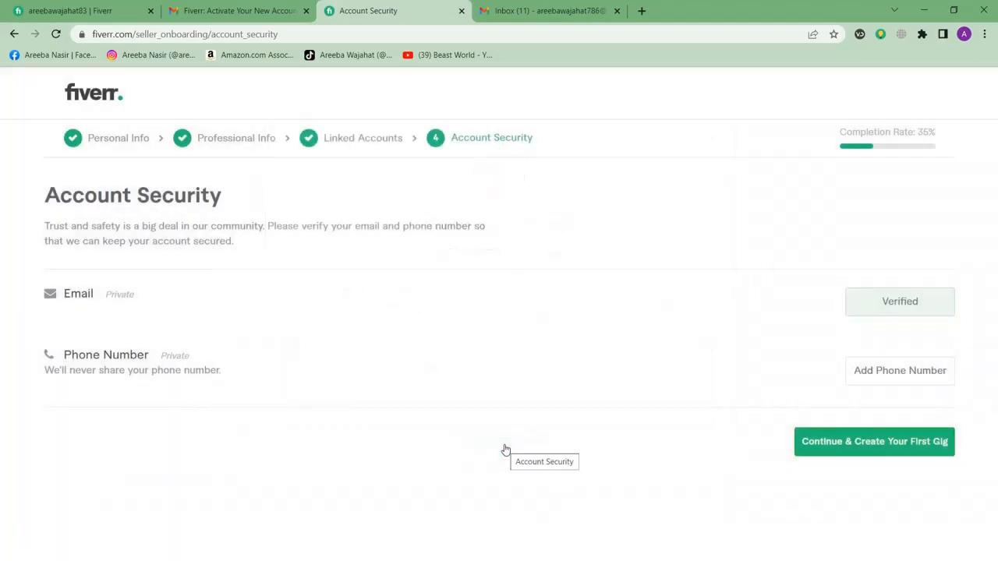
pyautogui.click(137, 134)
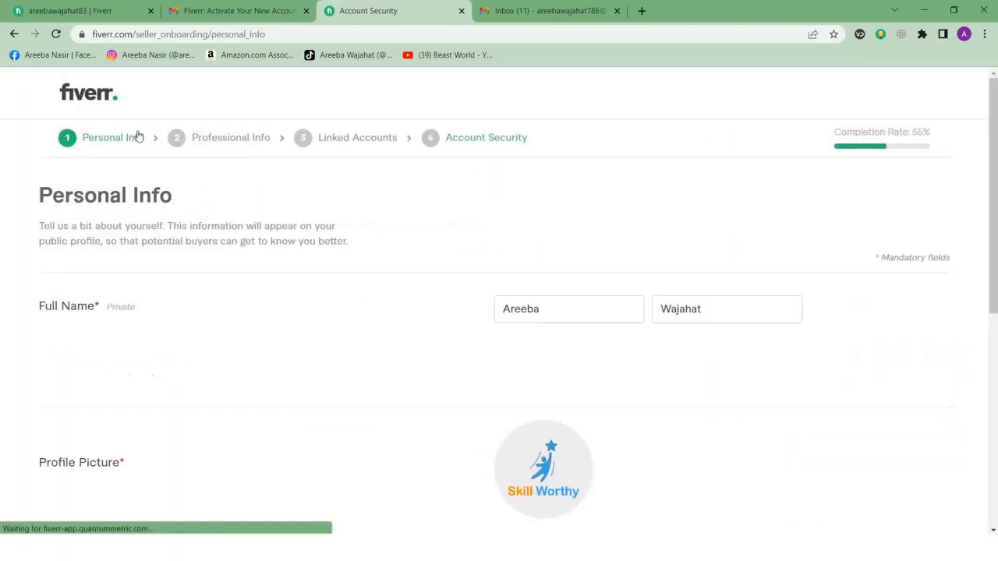
pyautogui.scroll(-5, 445, 241)
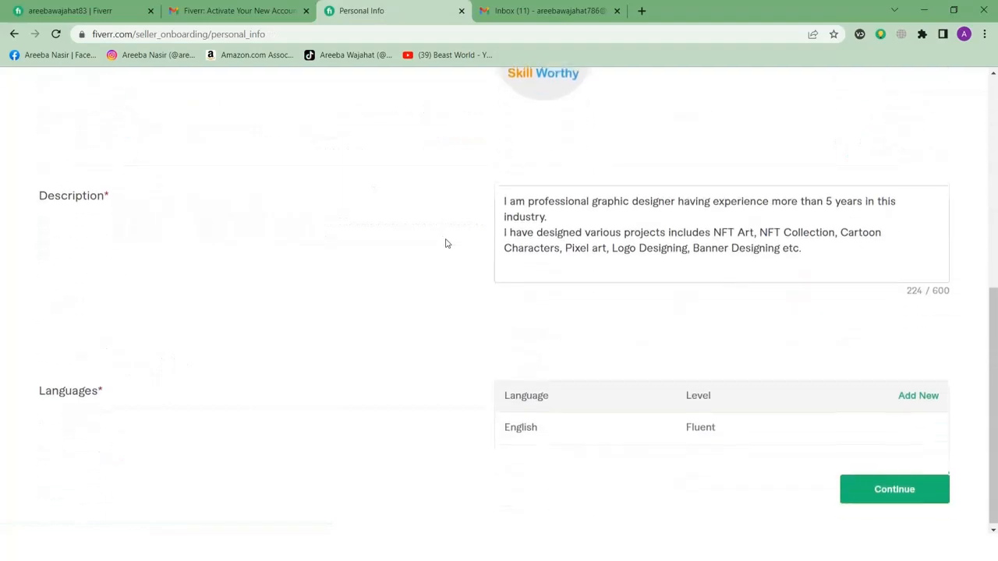
pyautogui.scroll(5, 433, 234)
pyautogui.scroll(1, 420, 230)
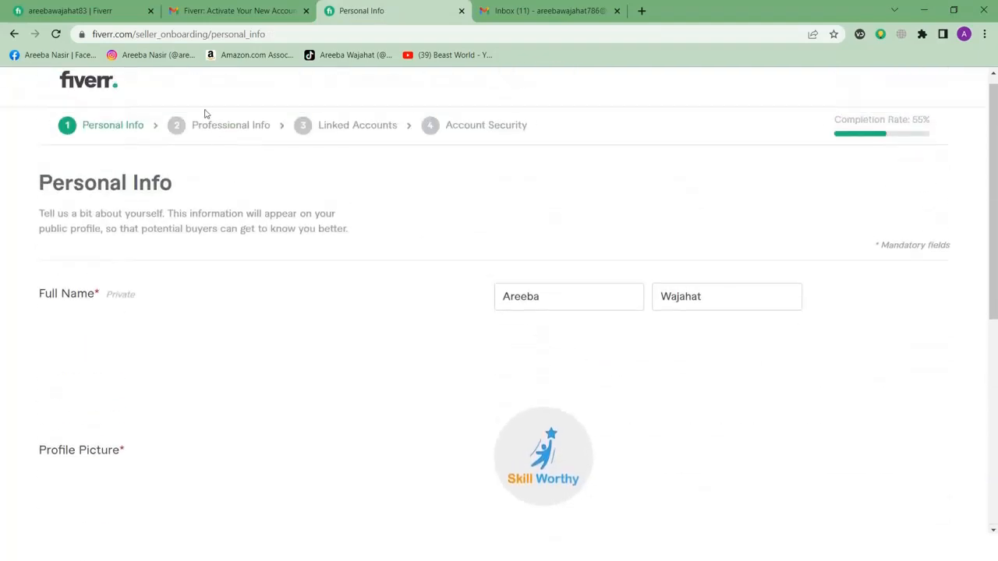
pyautogui.click(210, 128)
pyautogui.scroll(-2, 485, 328)
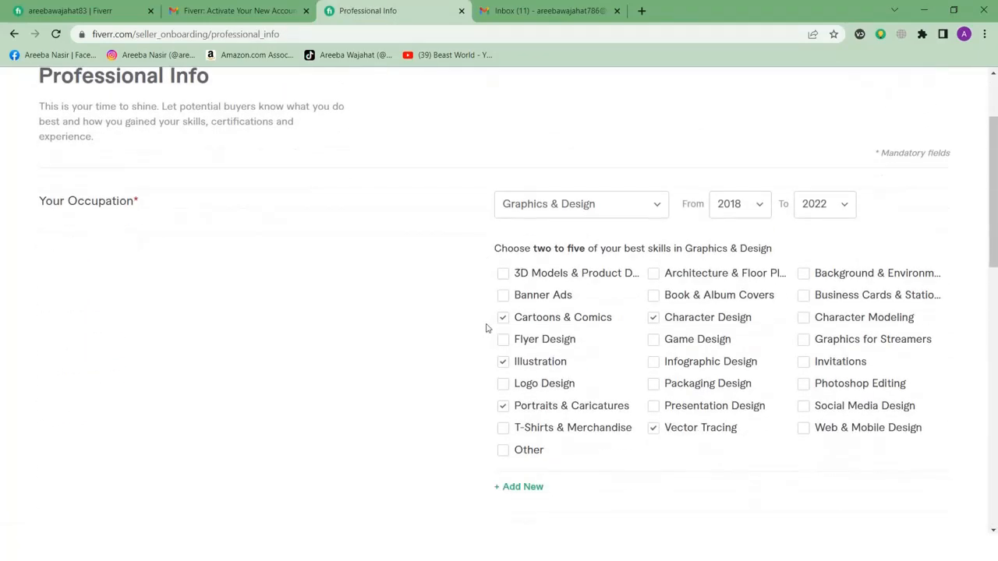
pyautogui.scroll(2, 486, 329)
pyautogui.scroll(-10, 486, 327)
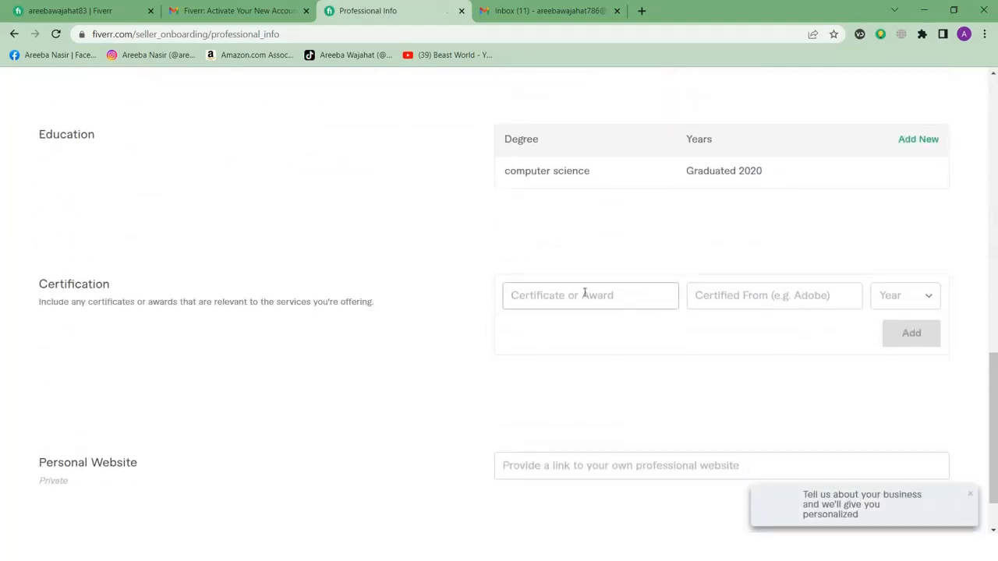
# - Add a 'graphic designing' certification from digiskill, year 2020, and continue to Linked Accounts
pyautogui.write('graphic designi')
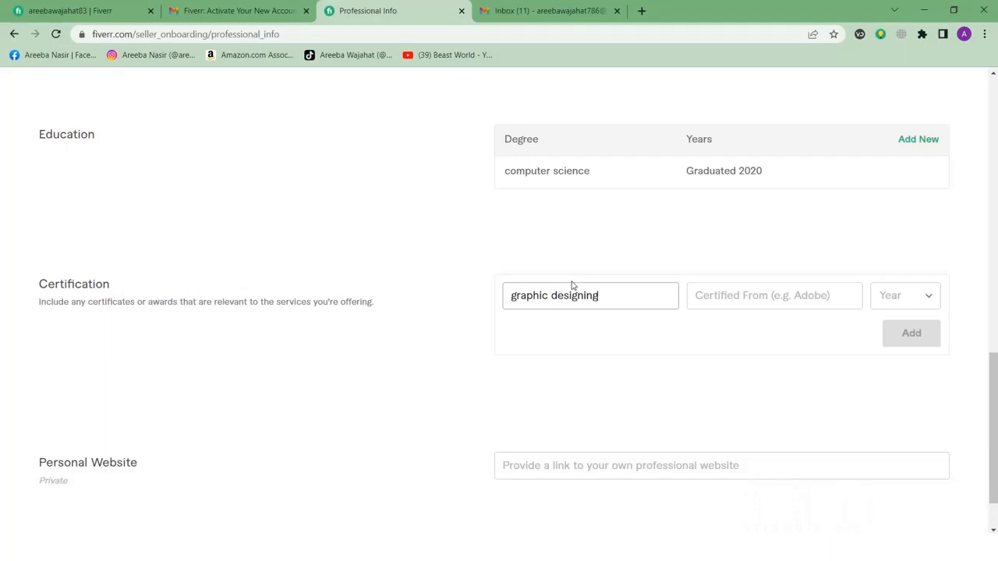
pyautogui.write('ng')
pyautogui.press('Tab')
pyautogui.write('digiski')
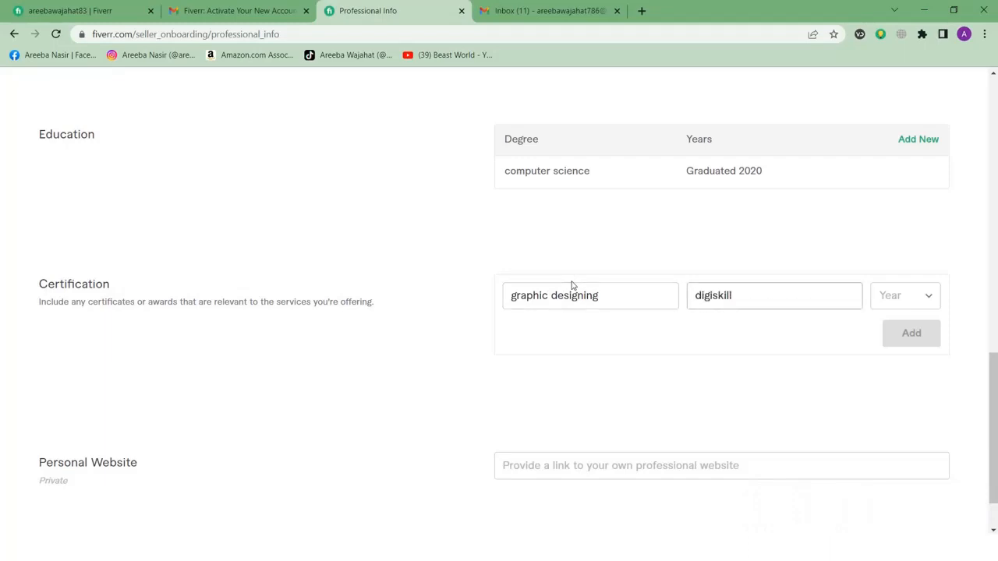
pyautogui.click(885, 305)
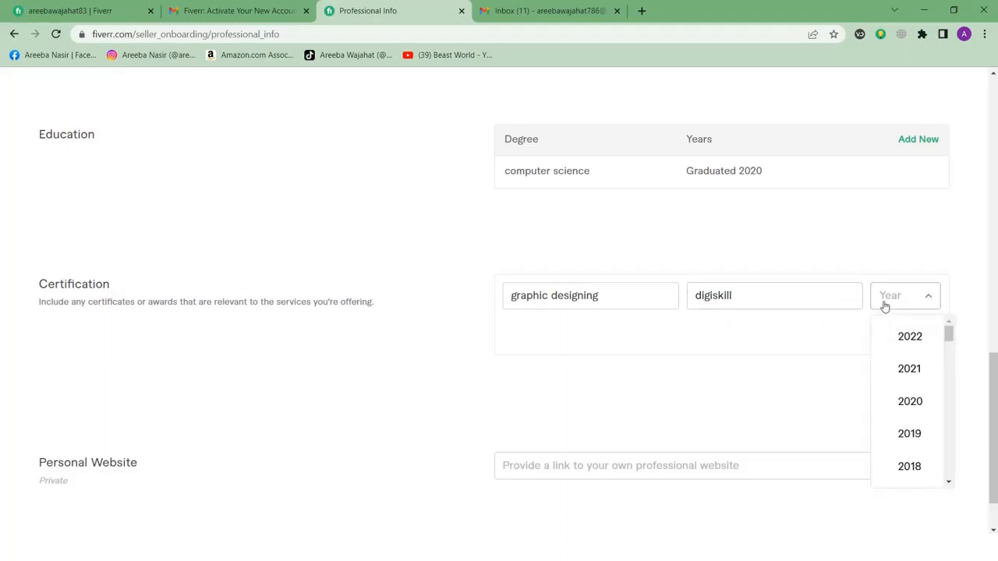
pyautogui.click(909, 400)
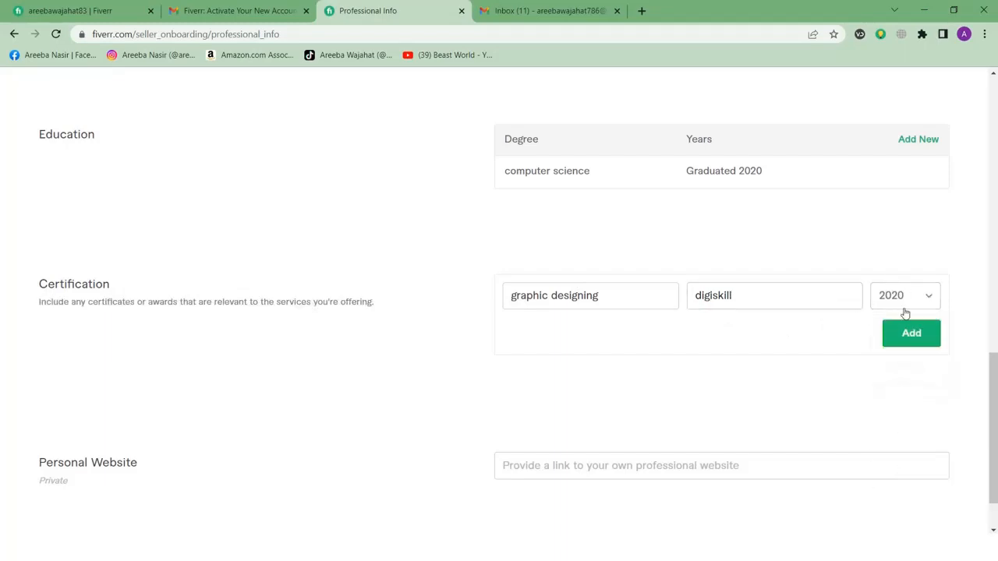
pyautogui.click(907, 333)
pyautogui.scroll(-1, 907, 335)
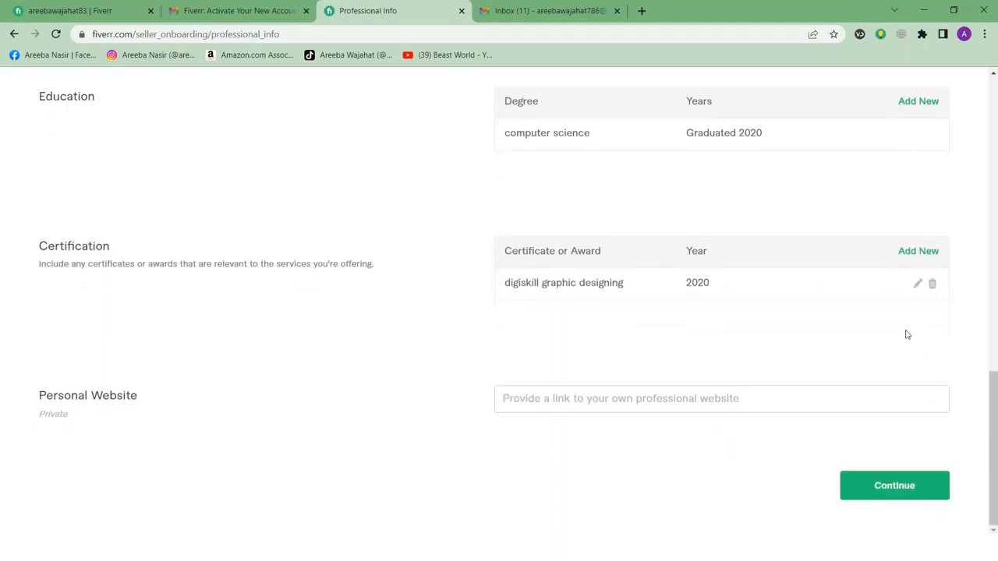
pyautogui.click(910, 488)
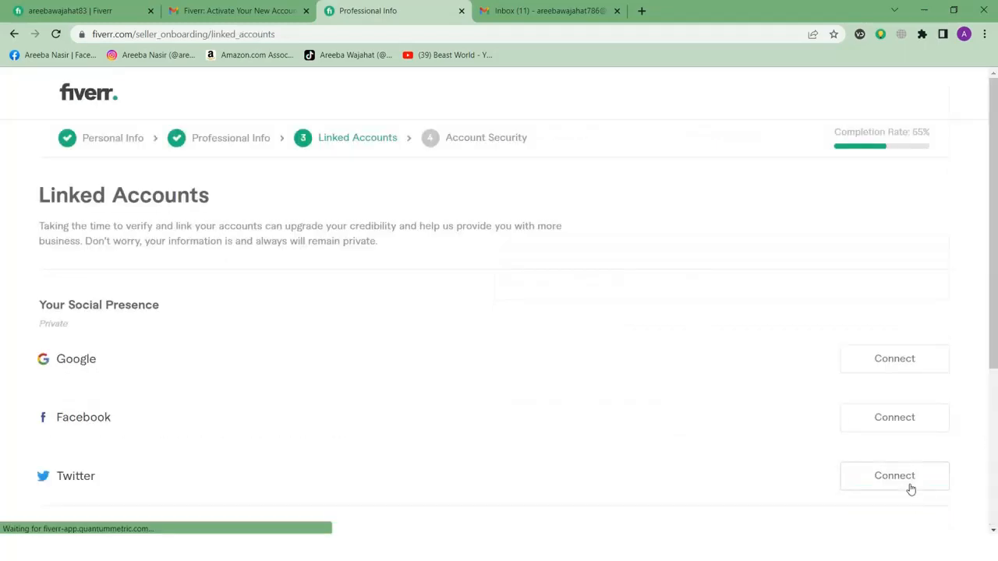
# - Link and approve the Facebook account, then continue to Account Security
pyautogui.click(895, 422)
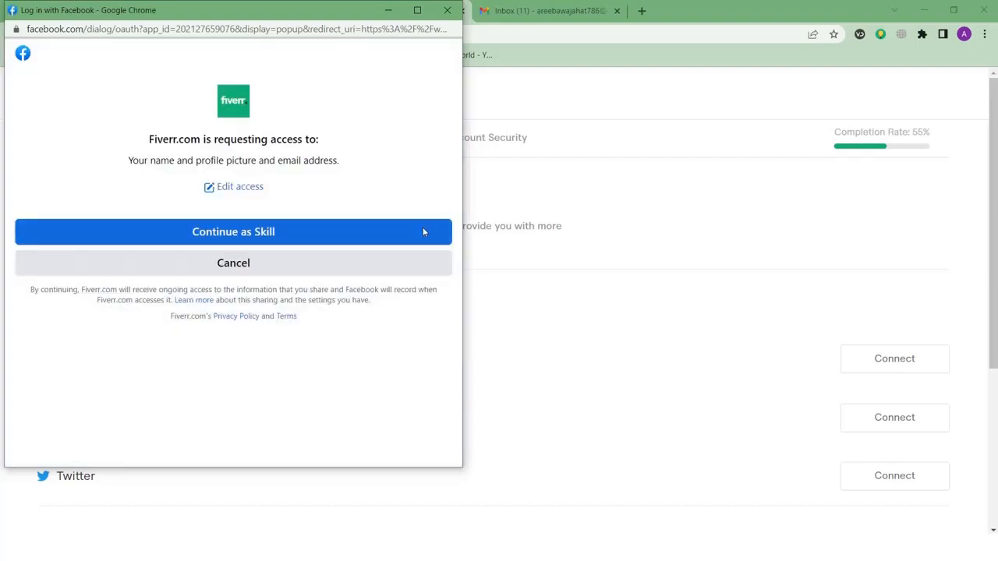
pyautogui.click(423, 231)
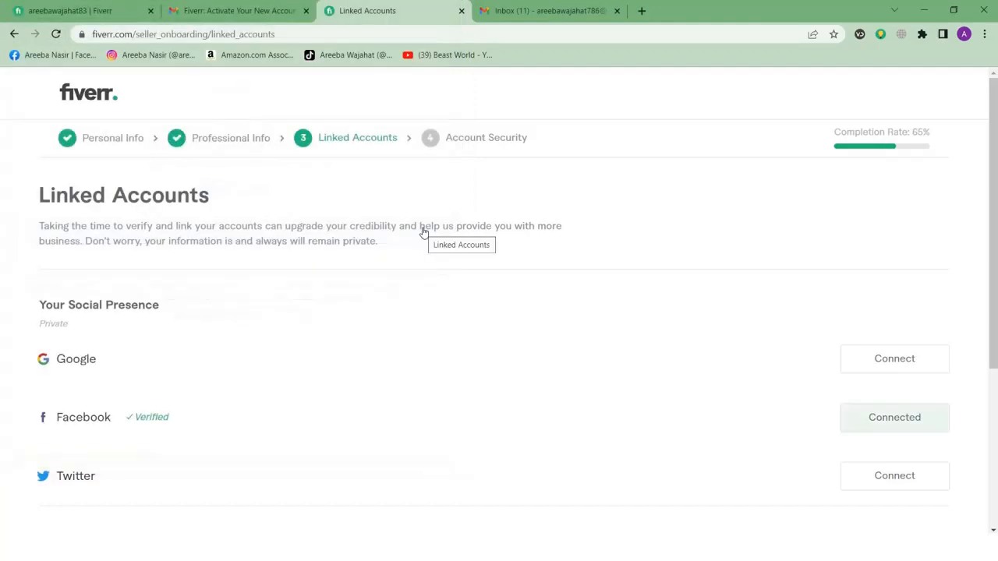
pyautogui.scroll(-4, 894, 304)
pyautogui.click(894, 486)
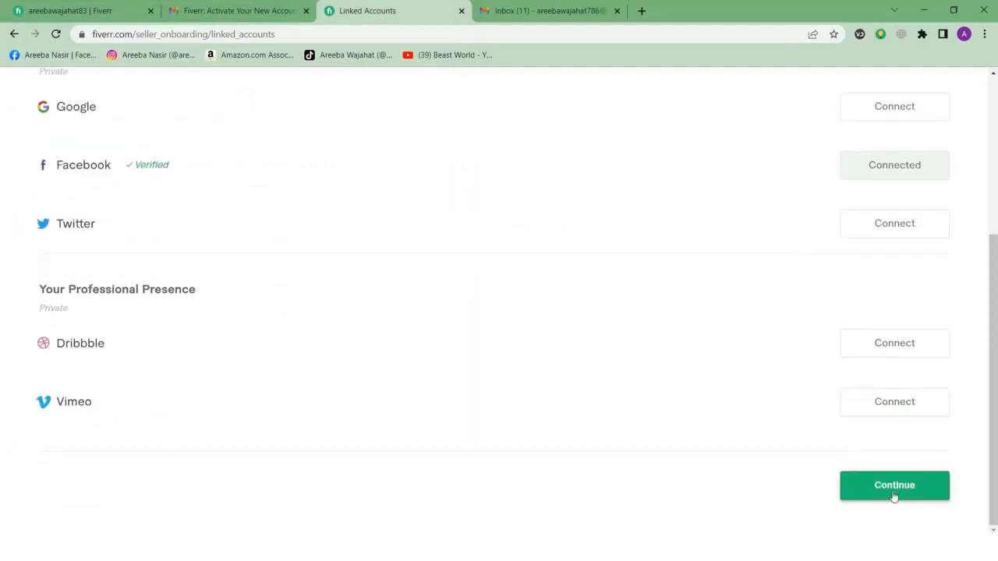
# - Finish onboarding and start creating the first gig in the title field
pyautogui.click(881, 445)
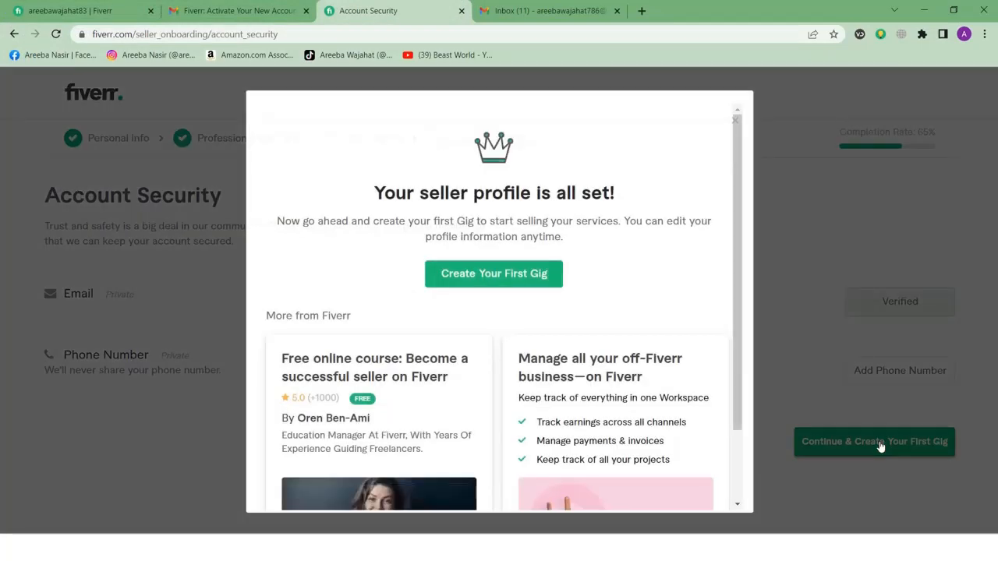
pyautogui.click(478, 278)
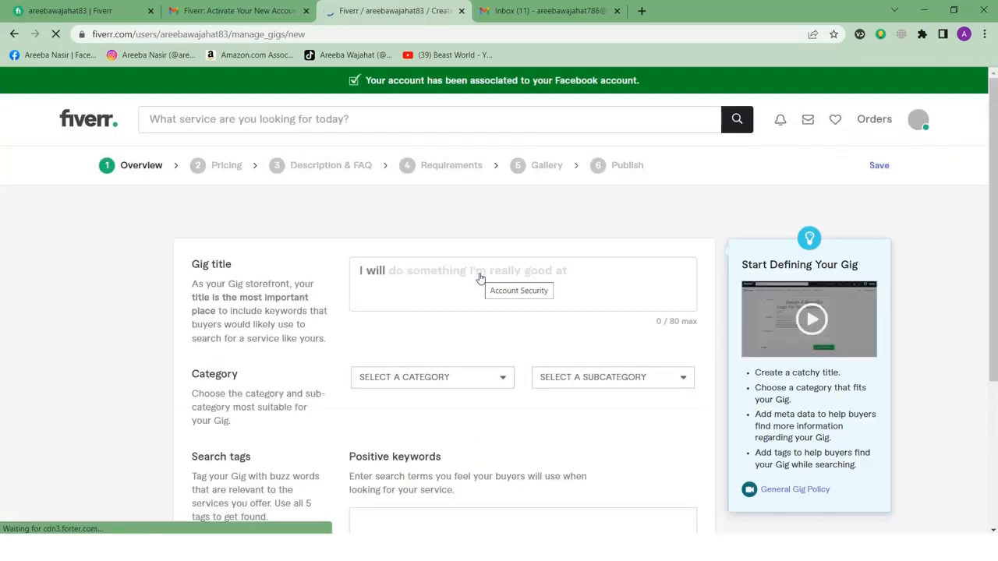
pyautogui.click(428, 279)
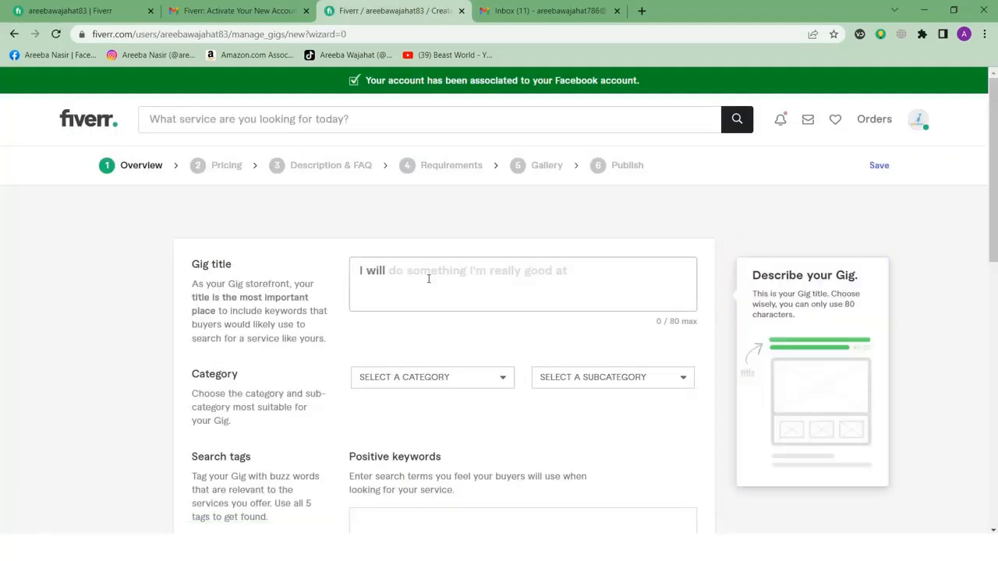
# - Type 'create unique NFT ART Collection' after 'I will' as the gig title, fixing a typo
pyautogui.write('create')
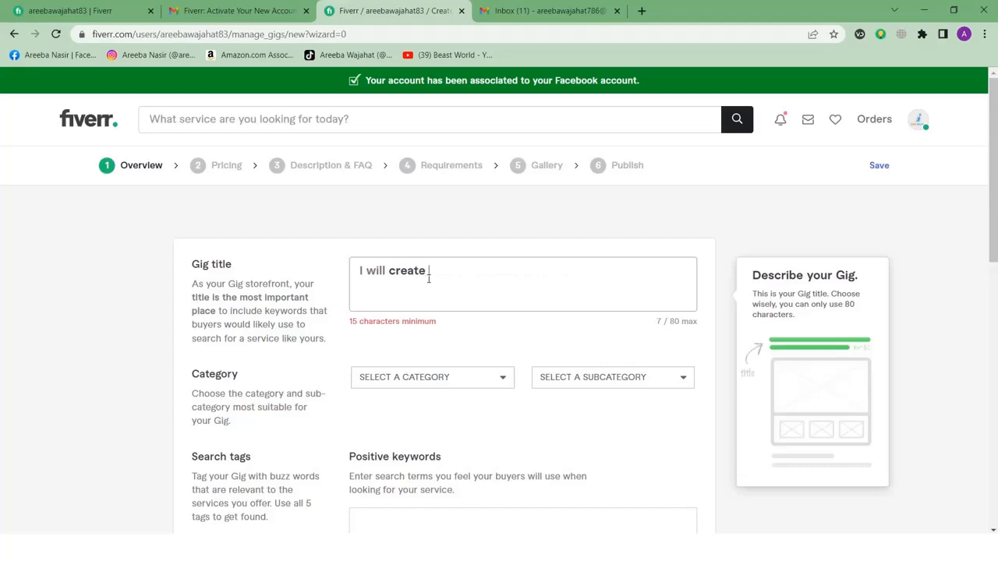
pyautogui.write(' NFT ART COL')
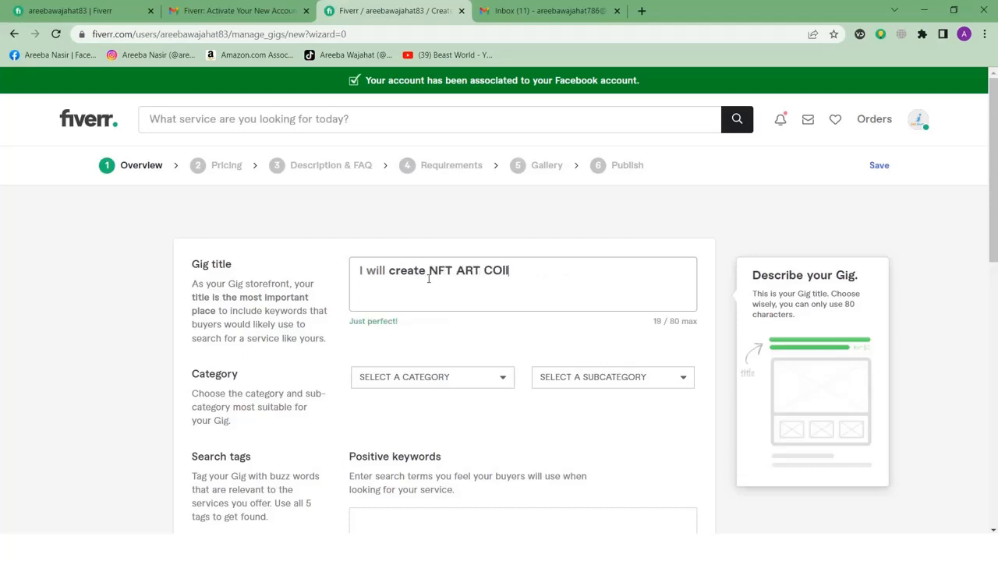
pyautogui.press('BackSpace')
pyautogui.write('ol')
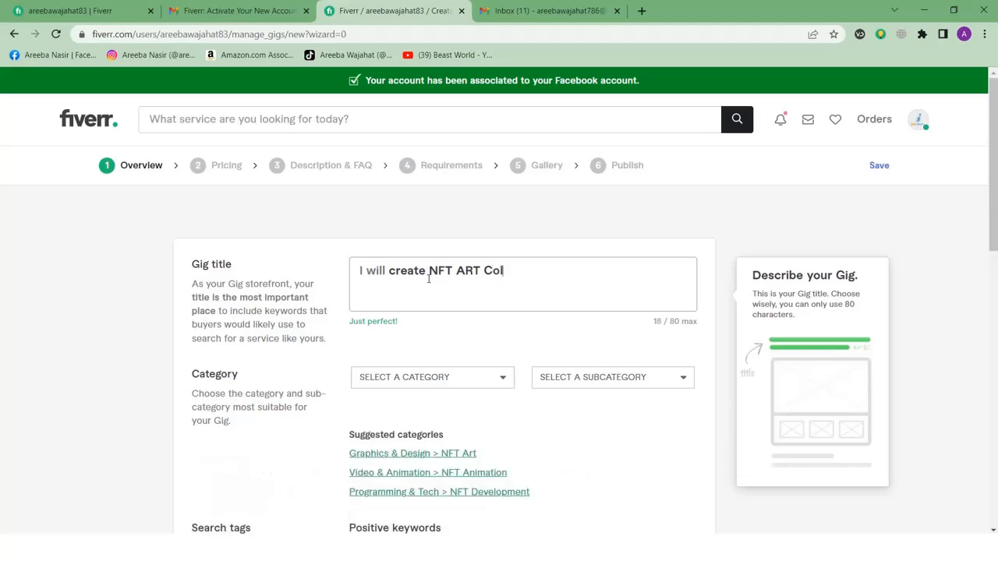
pyautogui.write('lection')
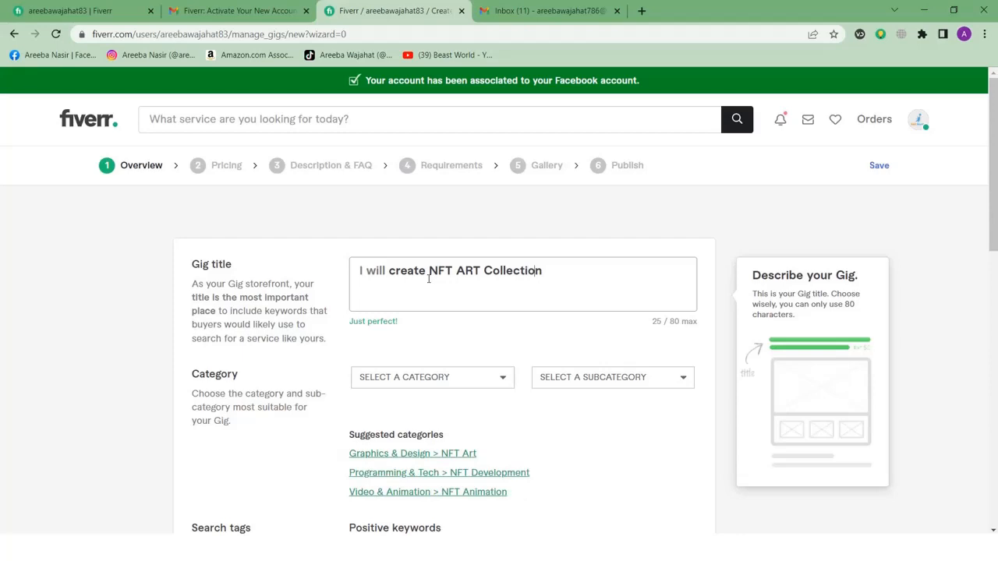
pyautogui.write(' uniqu')
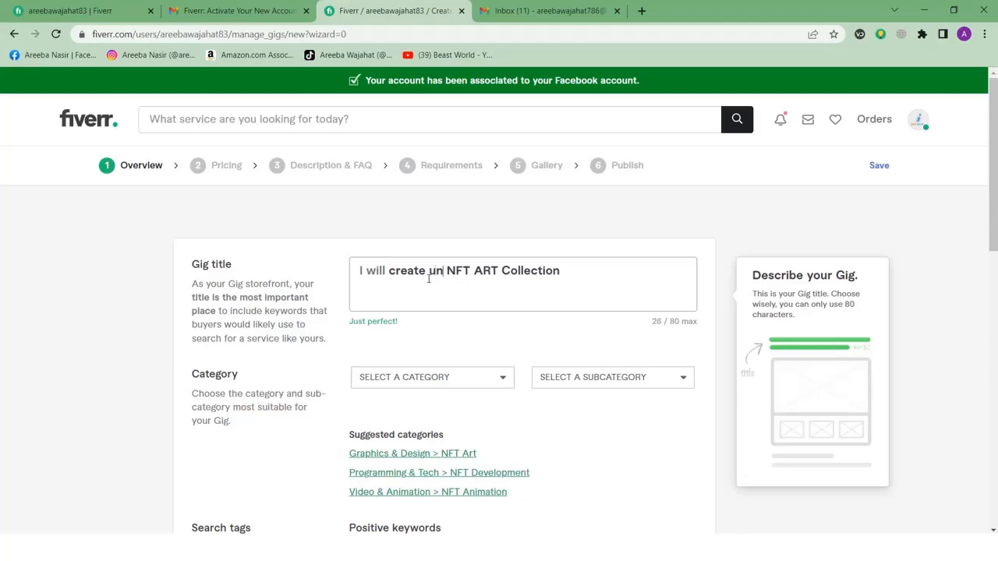
pyautogui.write('e')
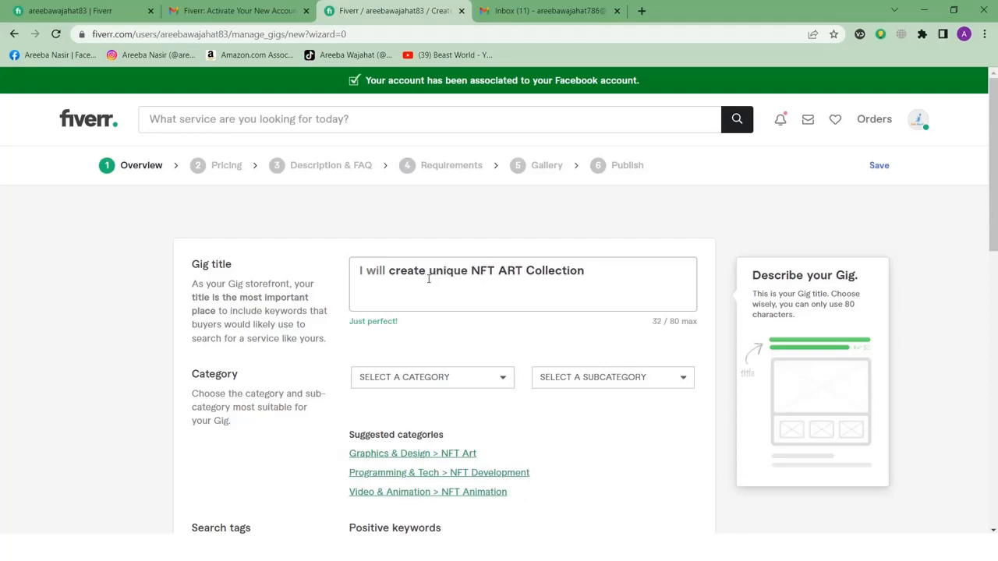
# - Set category Graphics & Design, subcategory NFT Art, 2D dimension and Cartoon & comic style
pyautogui.click(494, 378)
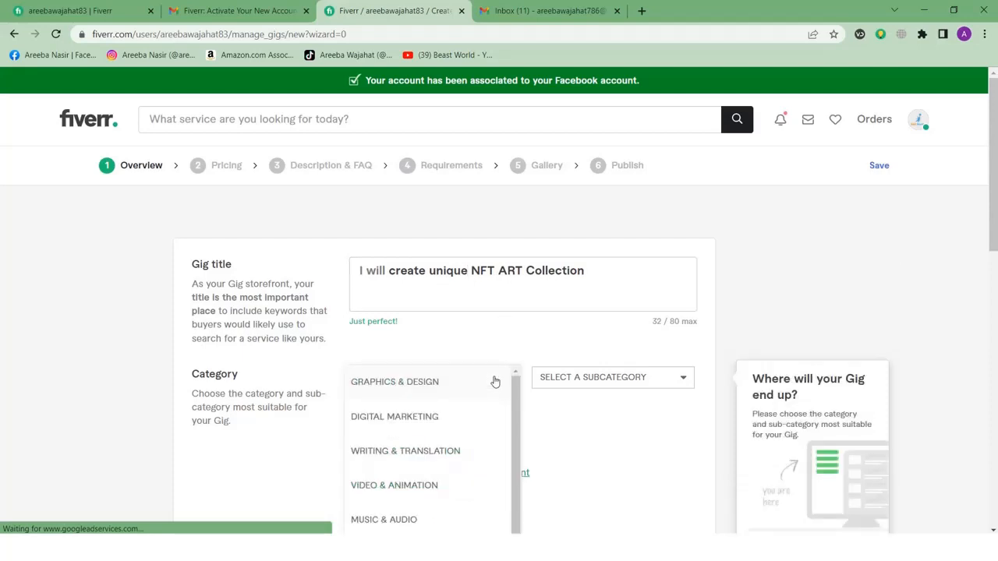
pyautogui.click(494, 380)
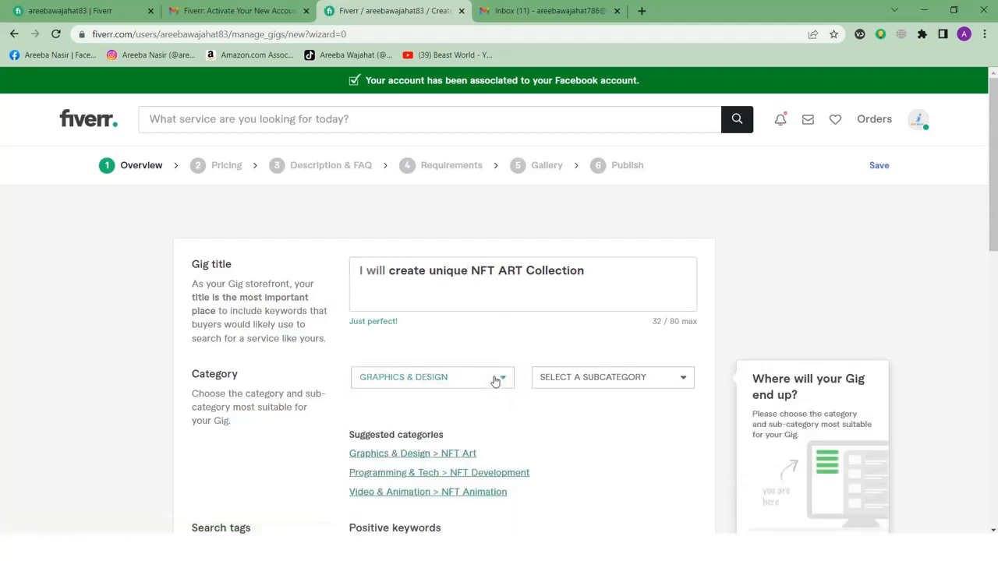
pyautogui.click(464, 453)
pyautogui.scroll(-3, 543, 351)
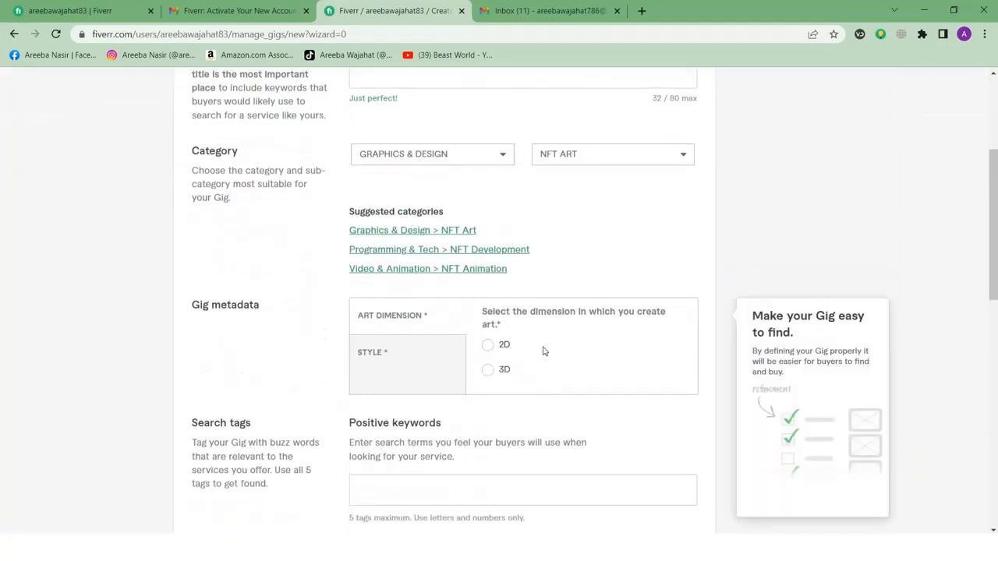
pyautogui.click(487, 345)
pyautogui.click(431, 354)
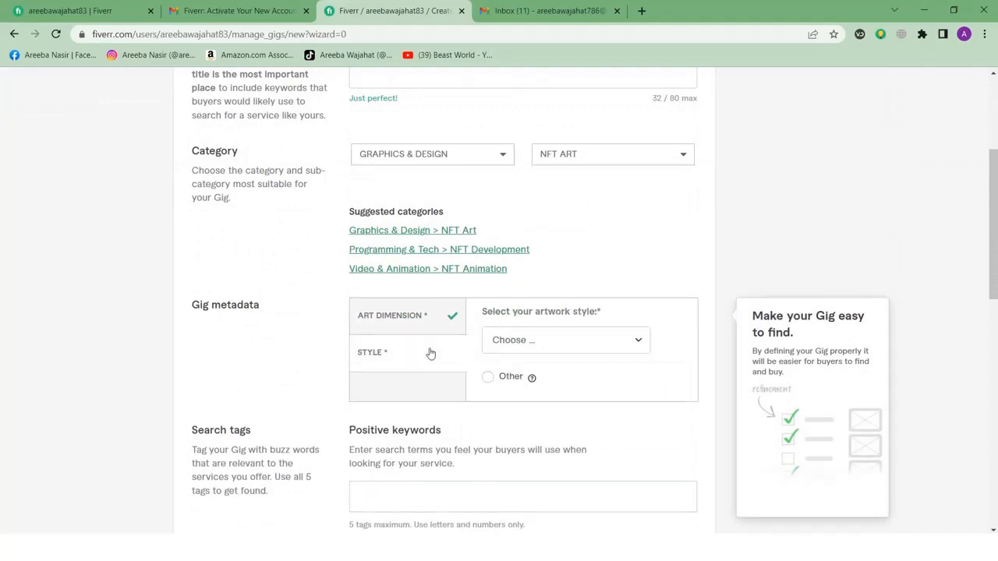
pyautogui.click(512, 349)
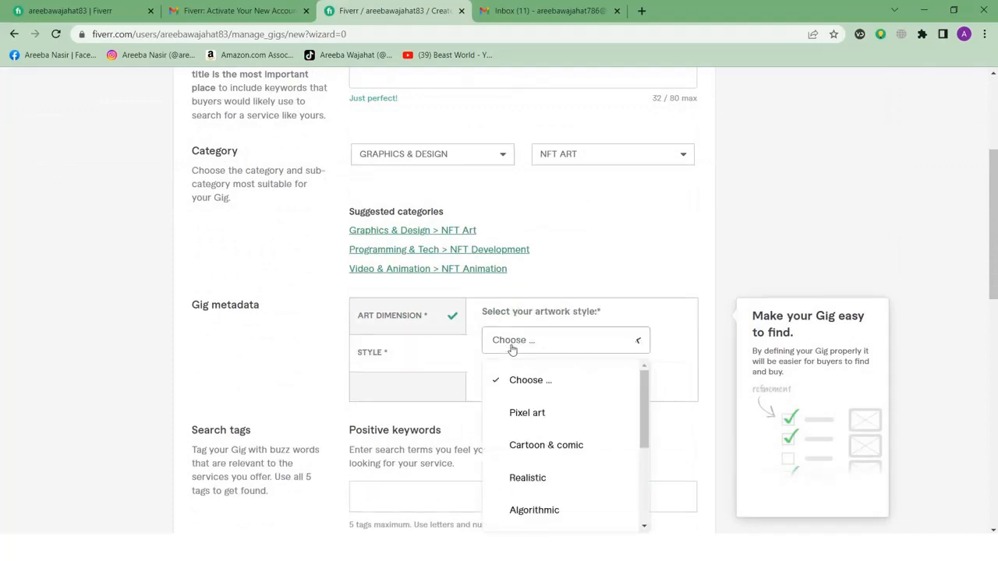
pyautogui.click(566, 442)
pyautogui.scroll(-3, 564, 439)
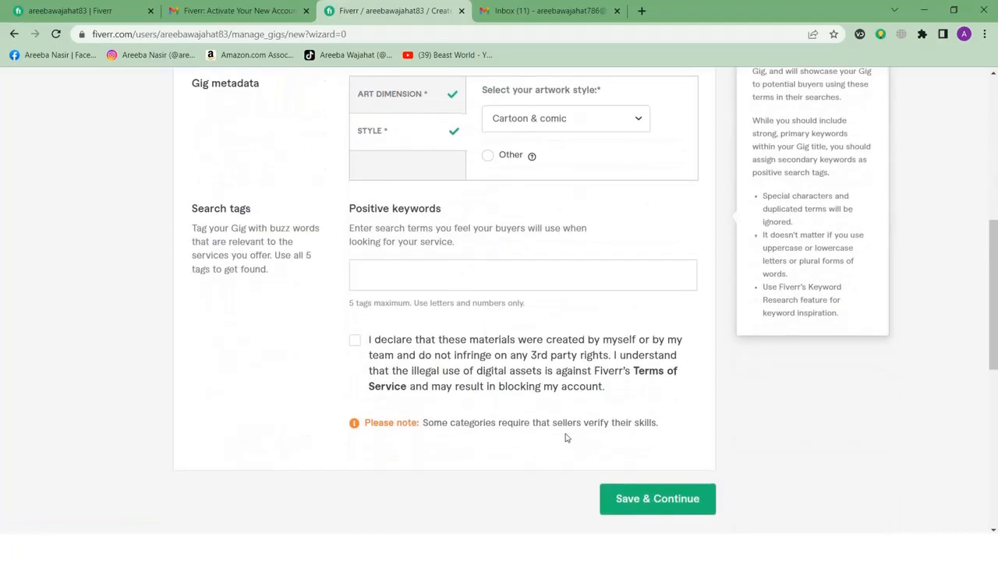
# - Add tags NFT ART, NFT COLLECTION, cartoon character, NFT ARTIST, NFT ILLUSTRATION; confirm originality and save
pyautogui.click(527, 287)
pyautogui.write('nft art')
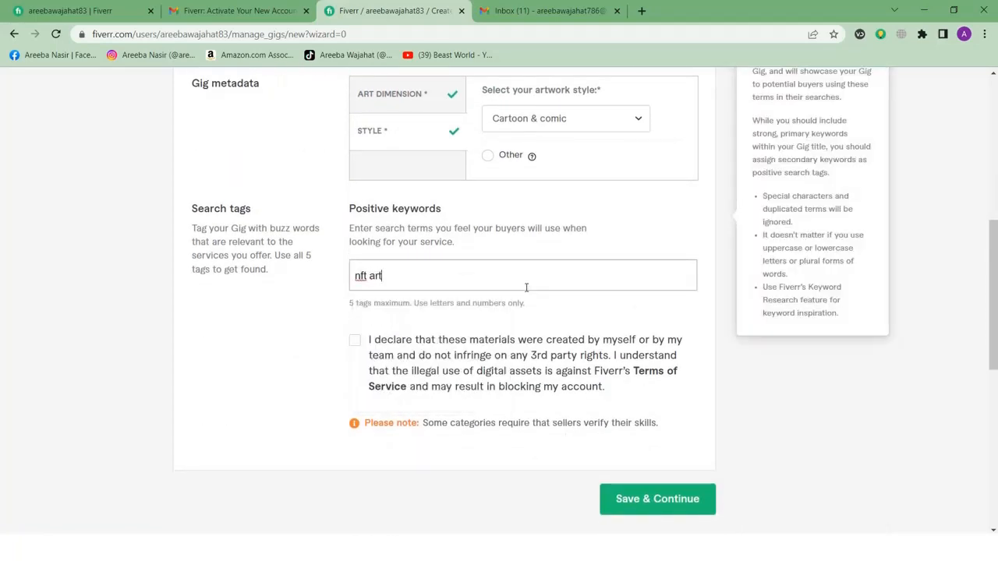
pyautogui.press('Return')
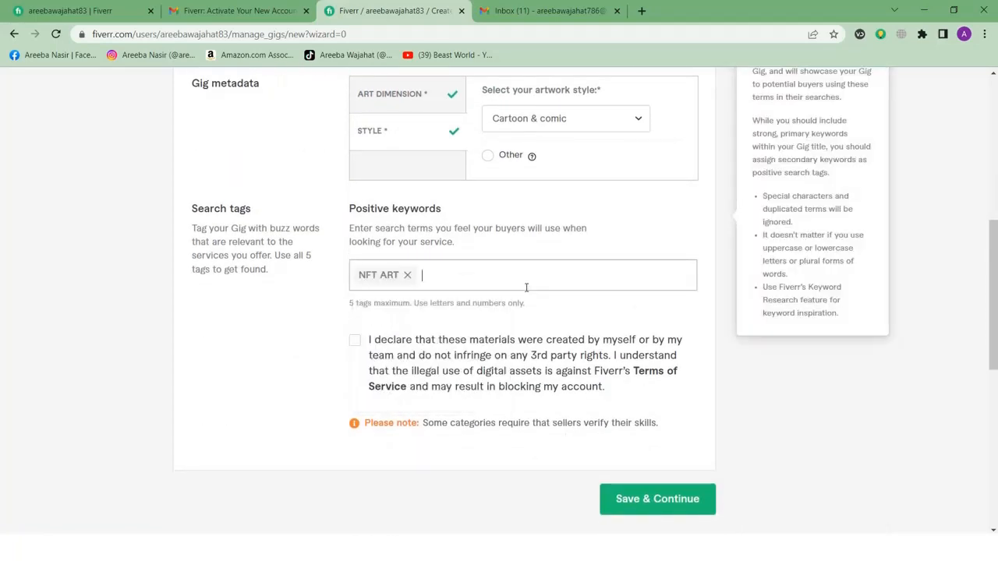
pyautogui.write('nft collection')
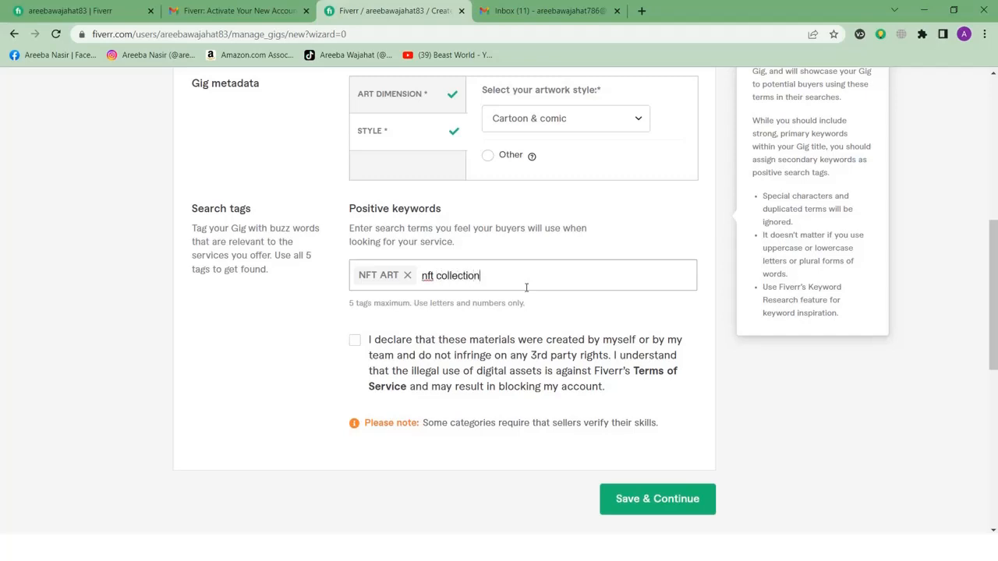
pyautogui.press('Return')
pyautogui.write('cartoo')
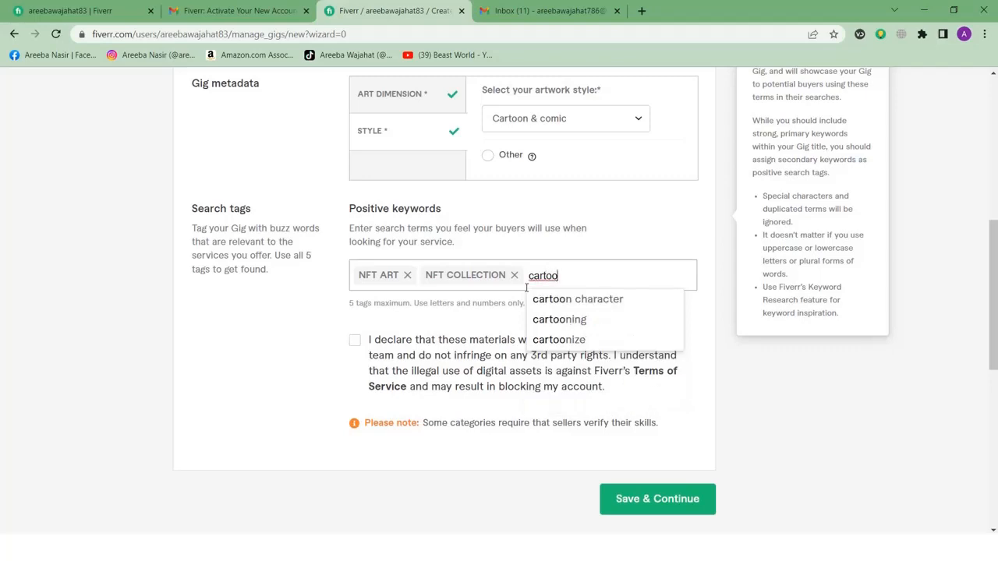
pyautogui.click(561, 300)
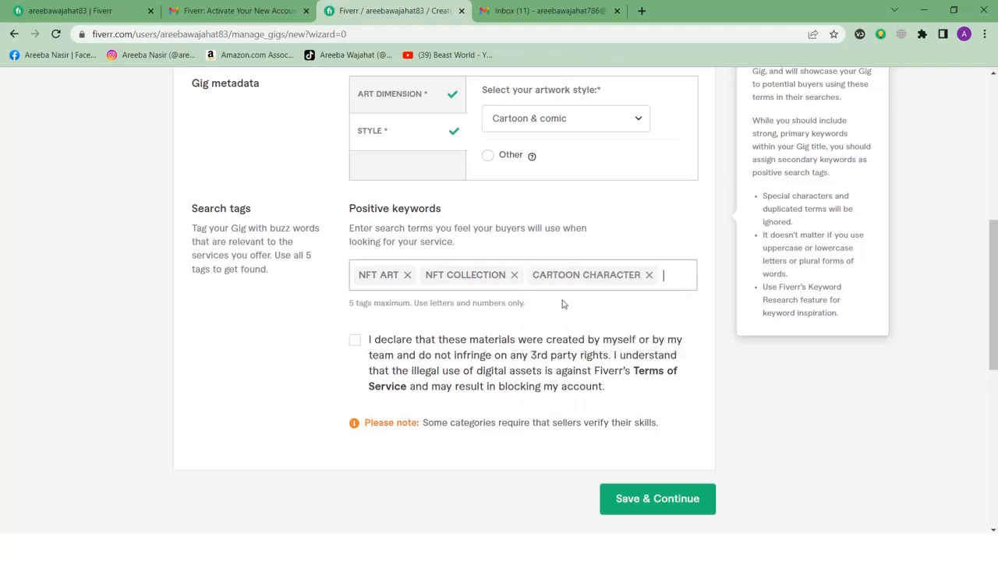
pyautogui.write('nft')
pyautogui.write(' artist')
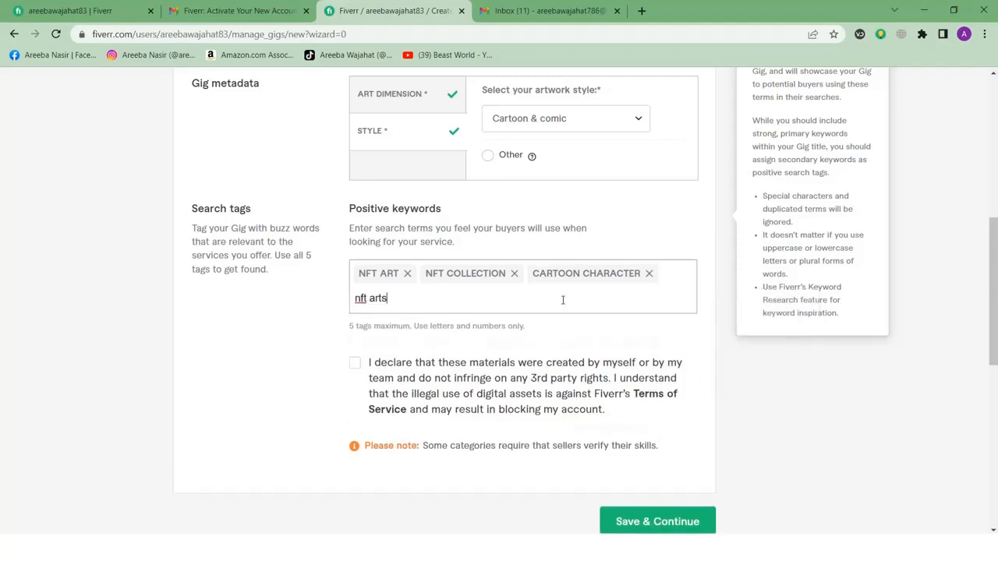
pyautogui.press('Return')
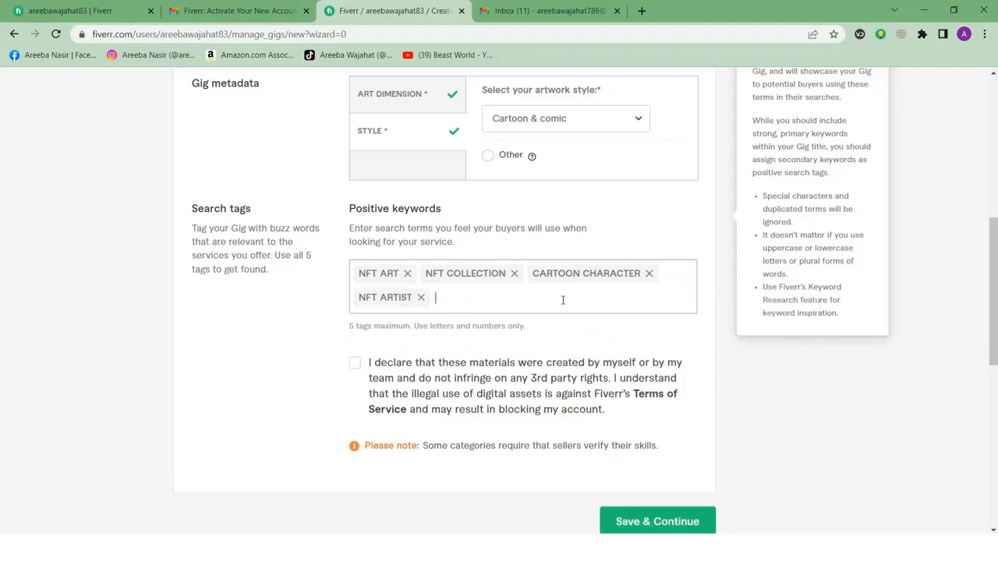
pyautogui.write('nft illustration')
pyautogui.press('Return')
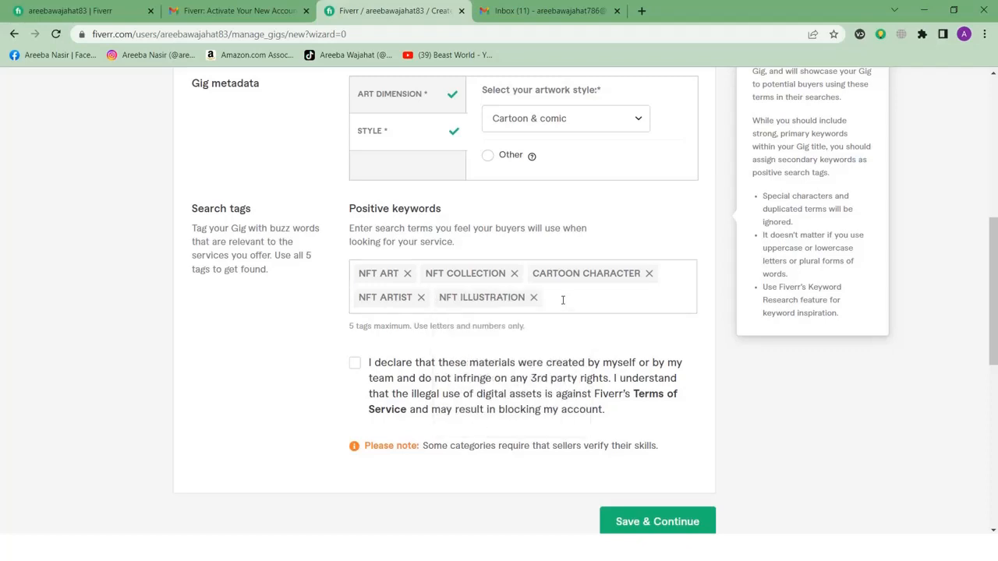
pyautogui.click(355, 364)
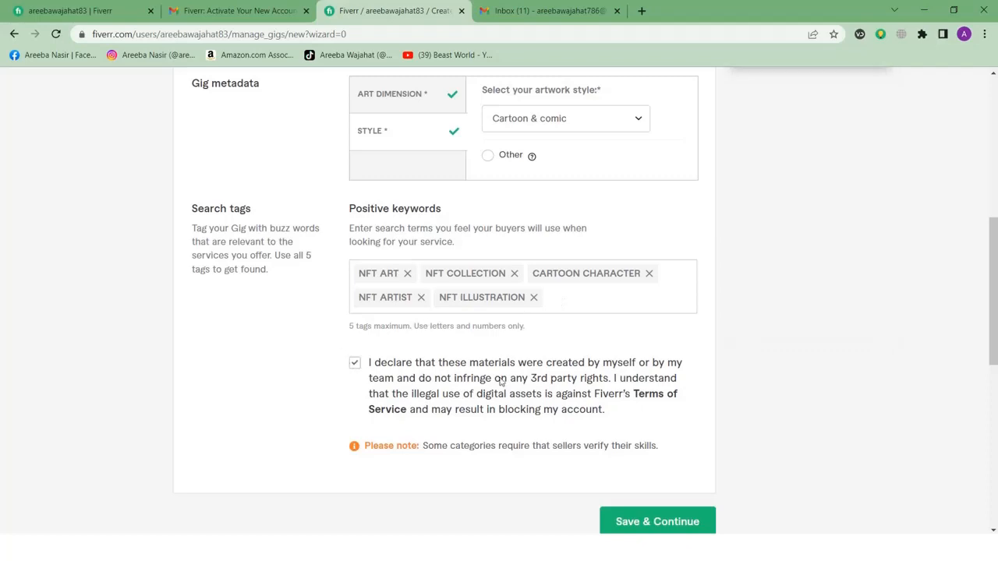
pyautogui.click(607, 524)
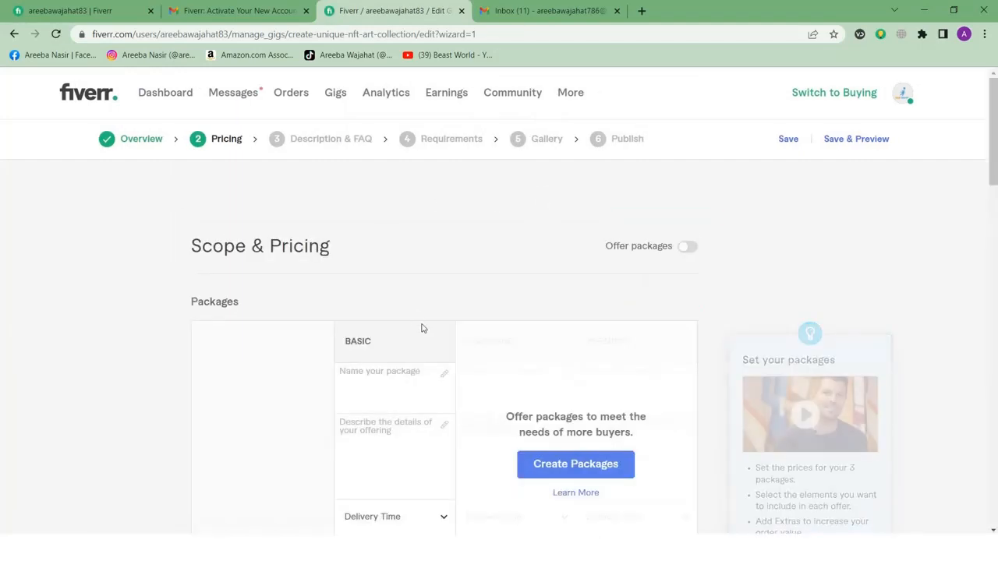
# - Name the package 'Basic' and describe it as 'I will design 1 Base Character with 3 Traits'
pyautogui.scroll(-2, 421, 327)
pyautogui.click(378, 243)
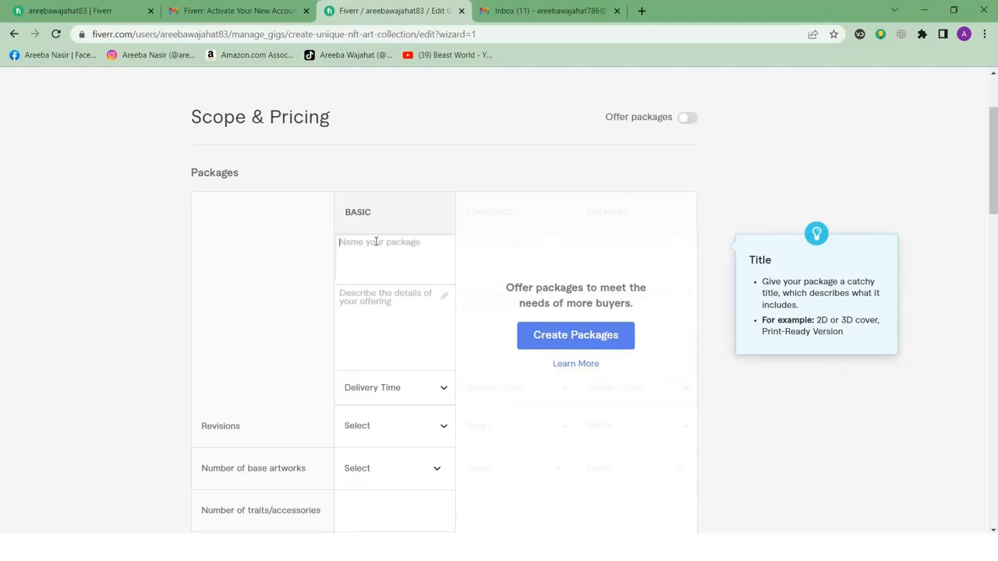
pyautogui.write('Basic')
pyautogui.press('Tab')
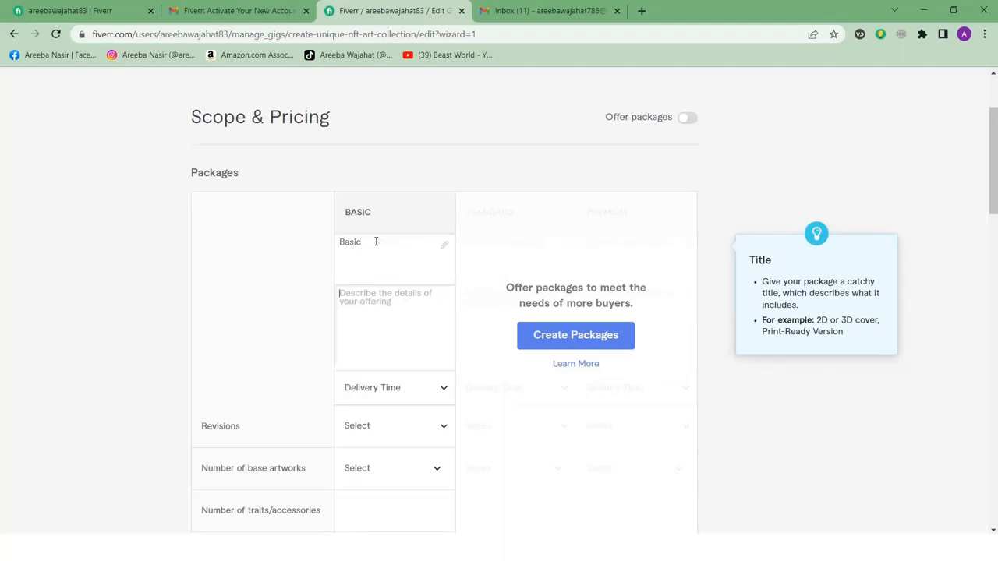
pyautogui.write('I will design 1 Base Cha')
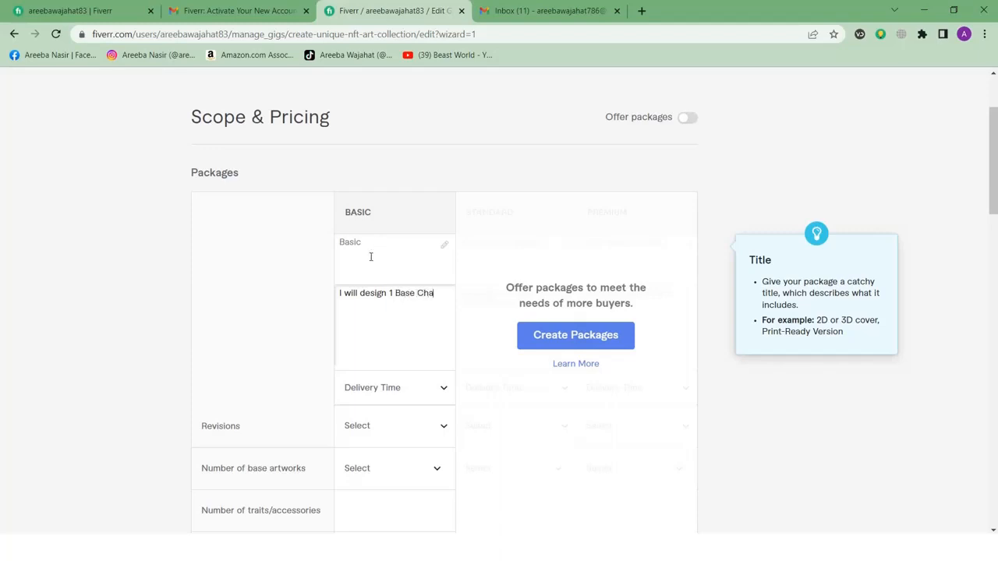
pyautogui.write('racter with 3 Traits')
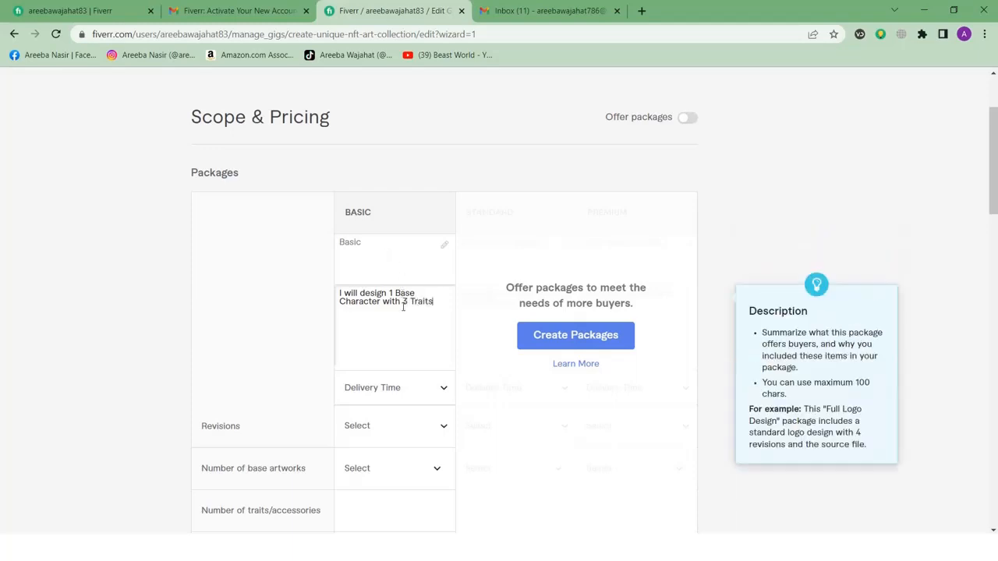
pyautogui.click(403, 383)
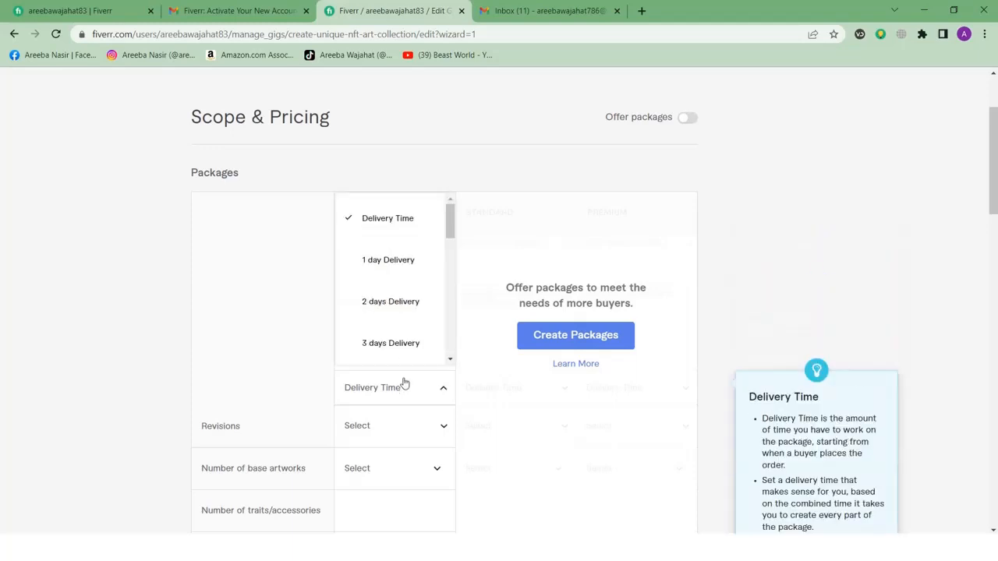
# - Give the Basic package 3-day delivery, unlimited revisions and 1 base artwork
pyautogui.click(384, 341)
pyautogui.scroll(-3, 383, 335)
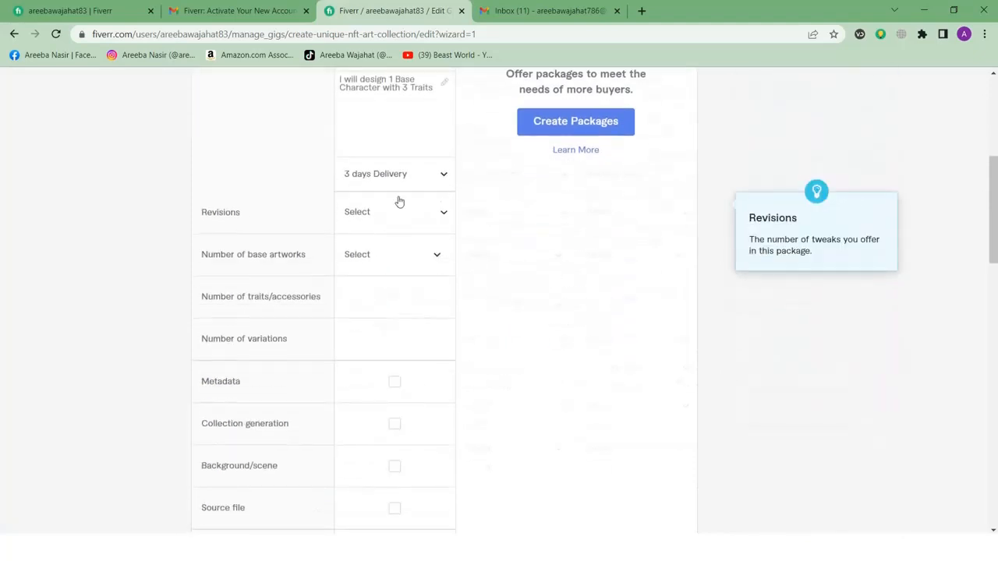
pyautogui.click(398, 205)
pyautogui.scroll(-4, 396, 351)
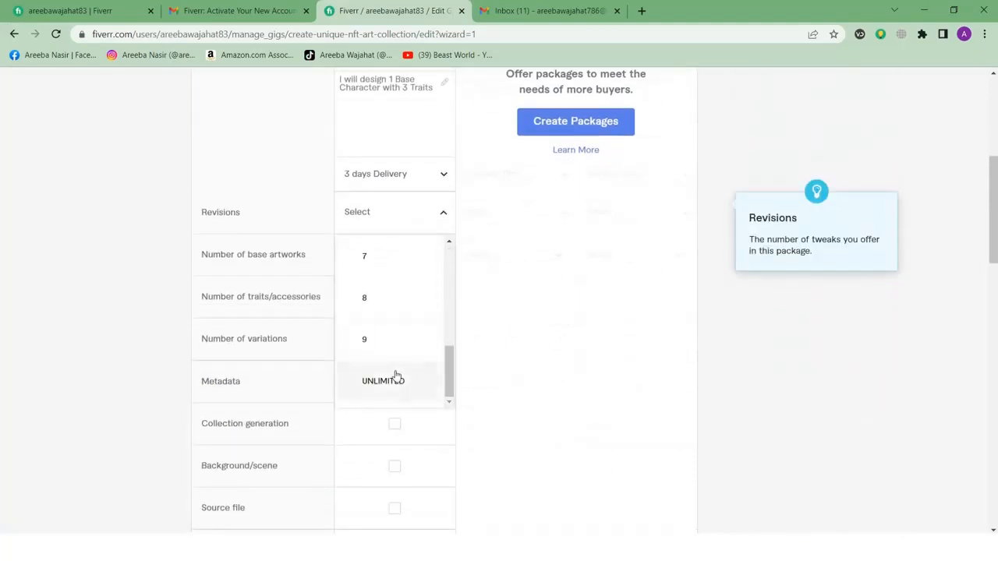
pyautogui.click(395, 379)
pyautogui.click(394, 255)
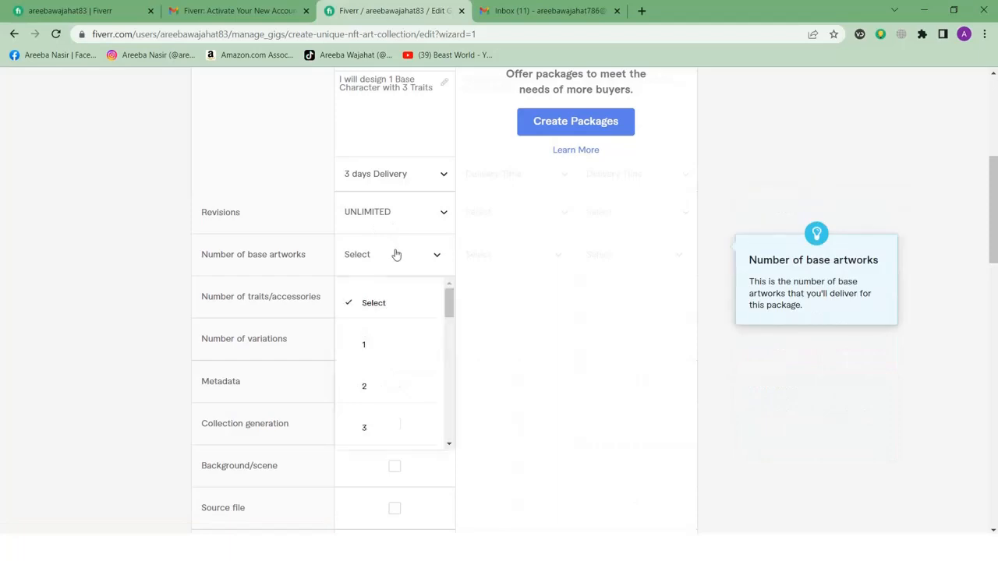
pyautogui.click(384, 347)
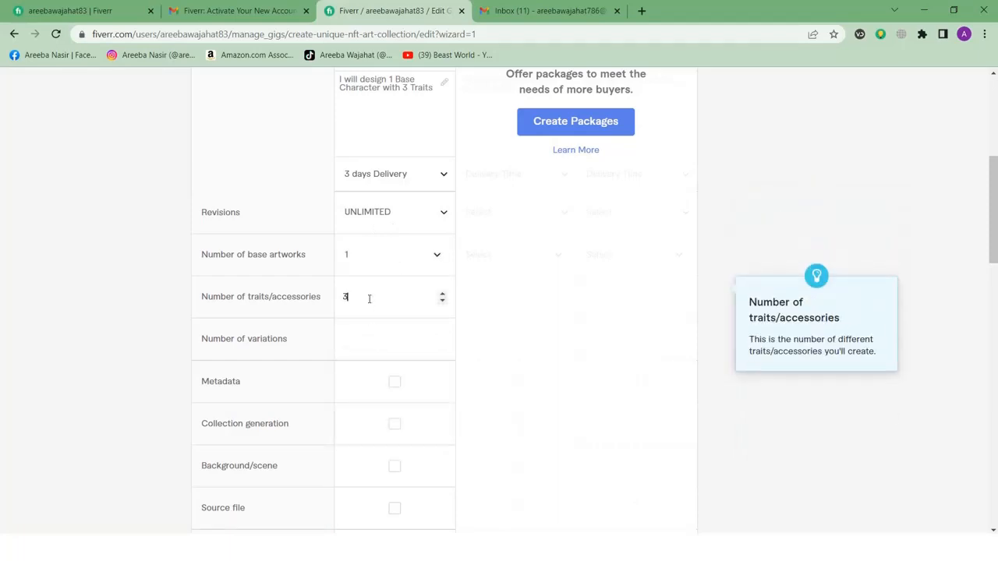
# - Include the source file, price the package at $50, and save the pricing step
pyautogui.press('Tab')
pyautogui.scroll(-2, 377, 320)
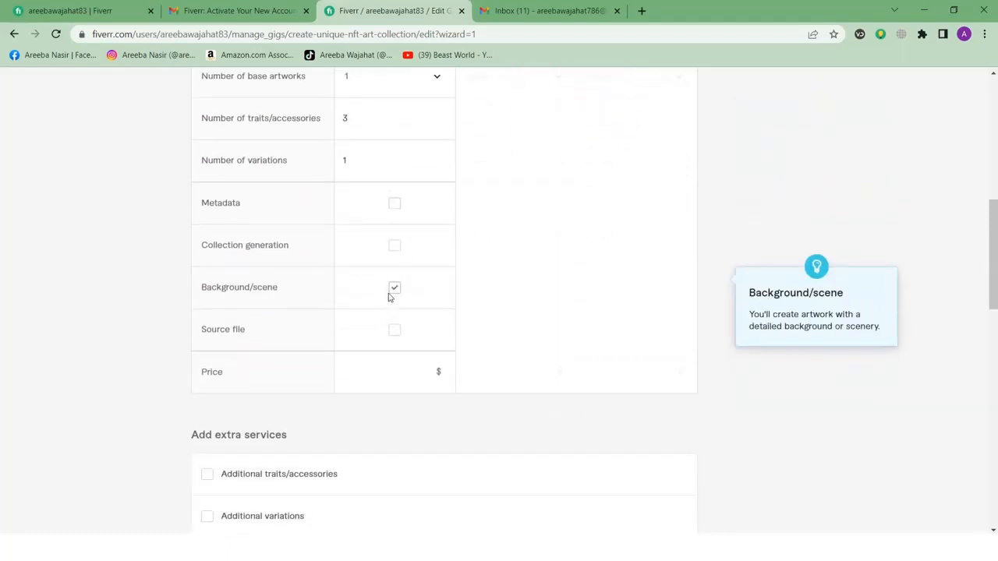
pyautogui.click(394, 330)
pyautogui.click(400, 369)
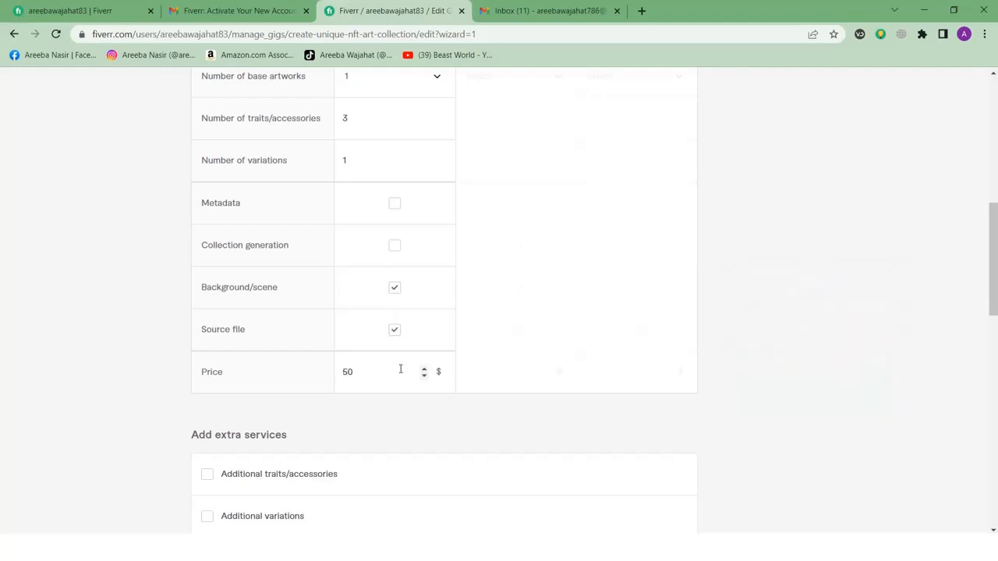
pyautogui.scroll(-8, 400, 370)
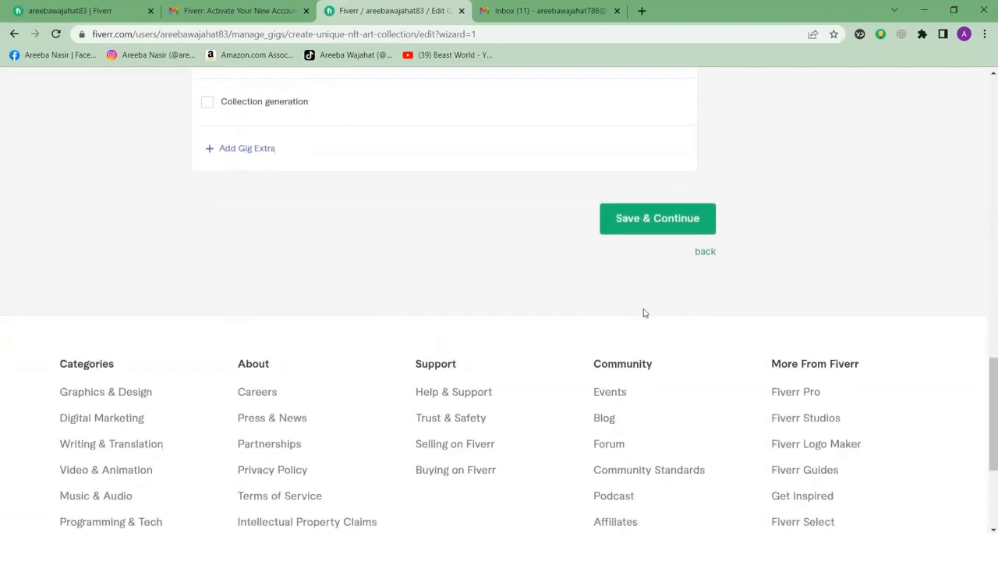
pyautogui.click(669, 217)
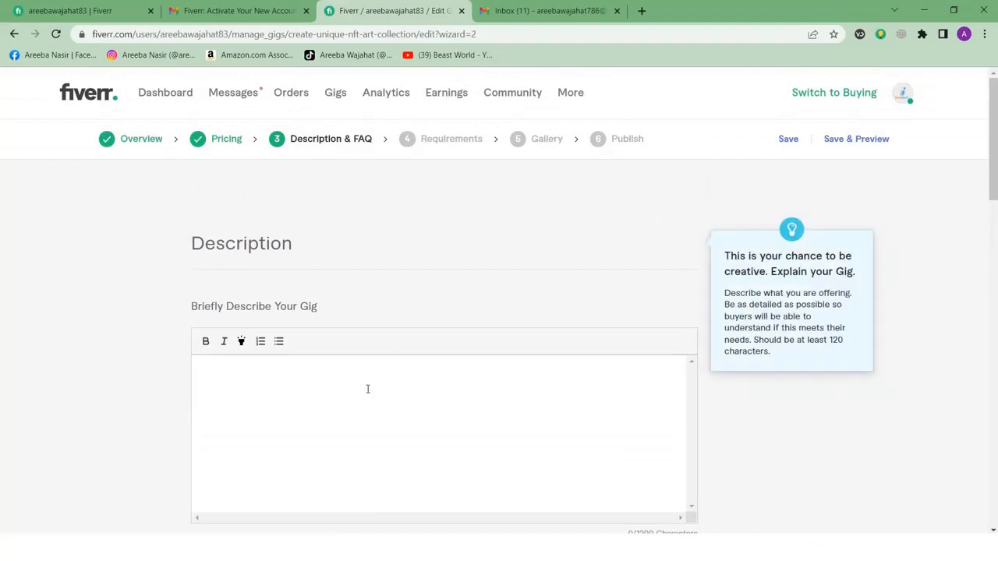
# - Write a welcome line and an opening paragraph offering 1 Base NFT art character
pyautogui.scroll(-1, 367, 389)
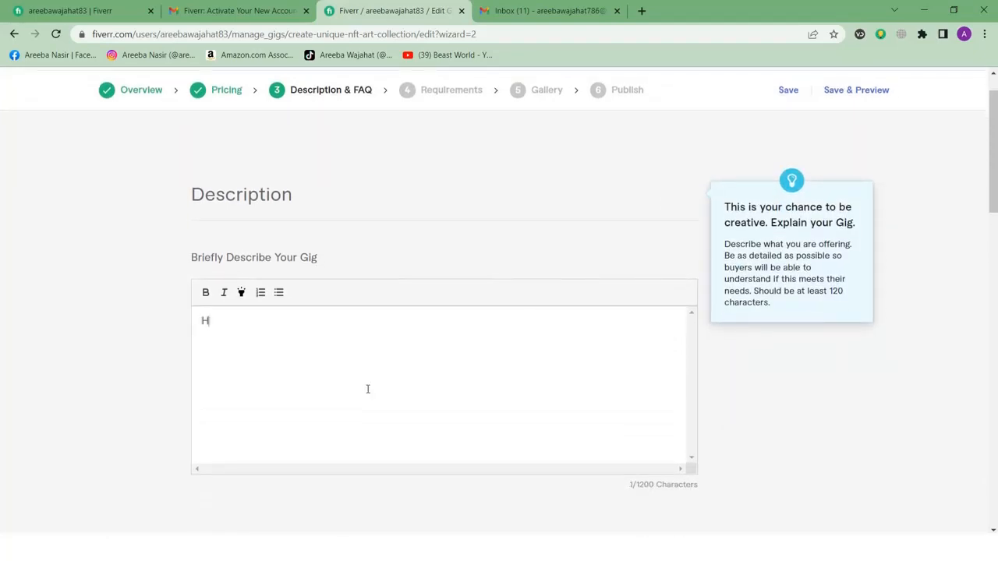
pyautogui.write('lo,')
pyautogui.press('Return')
pyautogui.write('Wellcome to my Gig.')
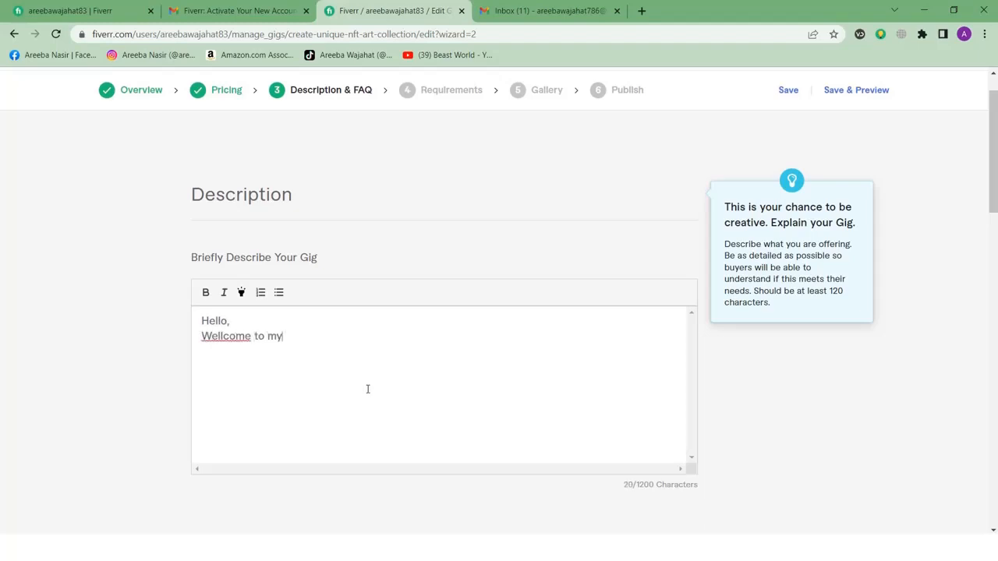
pyautogui.click(220, 336)
pyautogui.press('BackSpace')
pyautogui.write('In this Gig, I am offering 1')
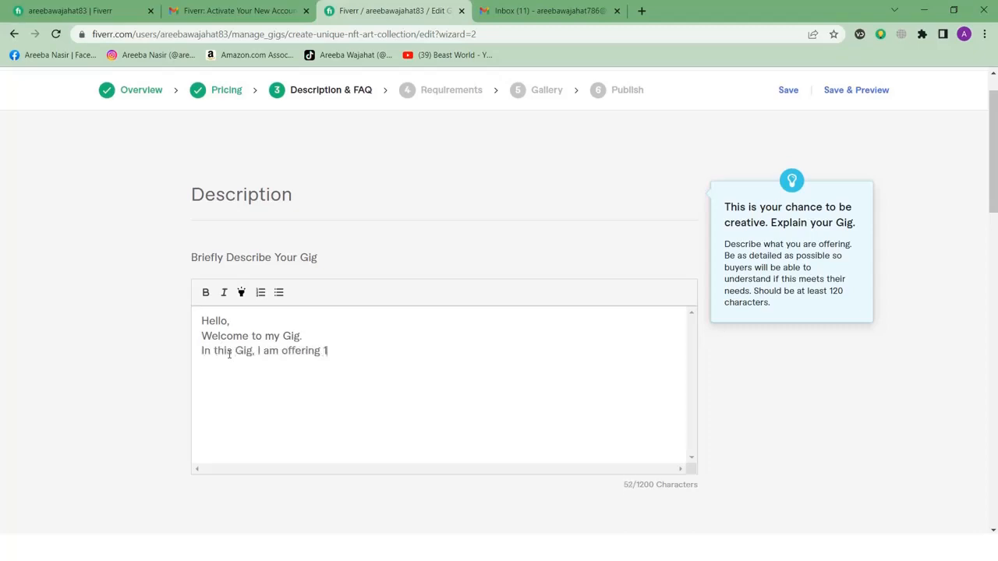
pyautogui.write(' Base NFT art Character')
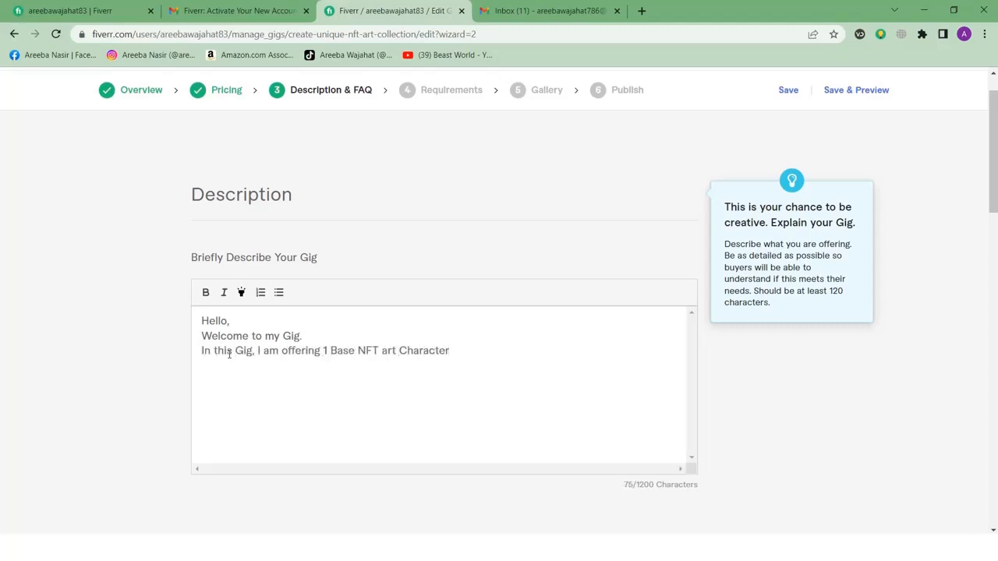
pyautogui.write(' same as Bored Ape Yatch Club, P')
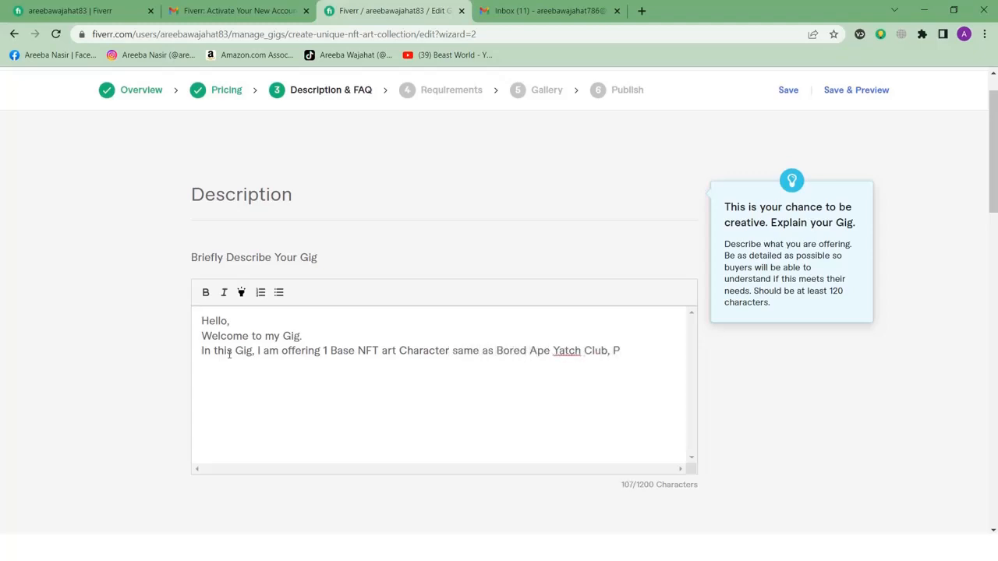
pyautogui.write('uddgy Penguins')
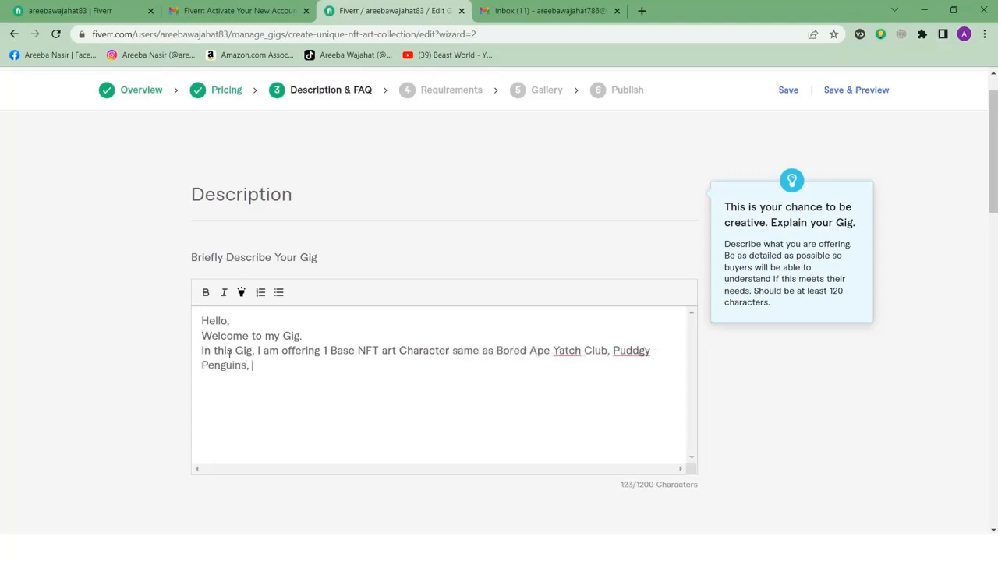
pyautogui.write(', Lazy Loin etc.')
pyautogui.press('Return')
# - List 'Gig includes:' 1 Base Character, 3 Traits, Unlimited Revisions and High Quality Work
pyautogui.write('Gig includes:')
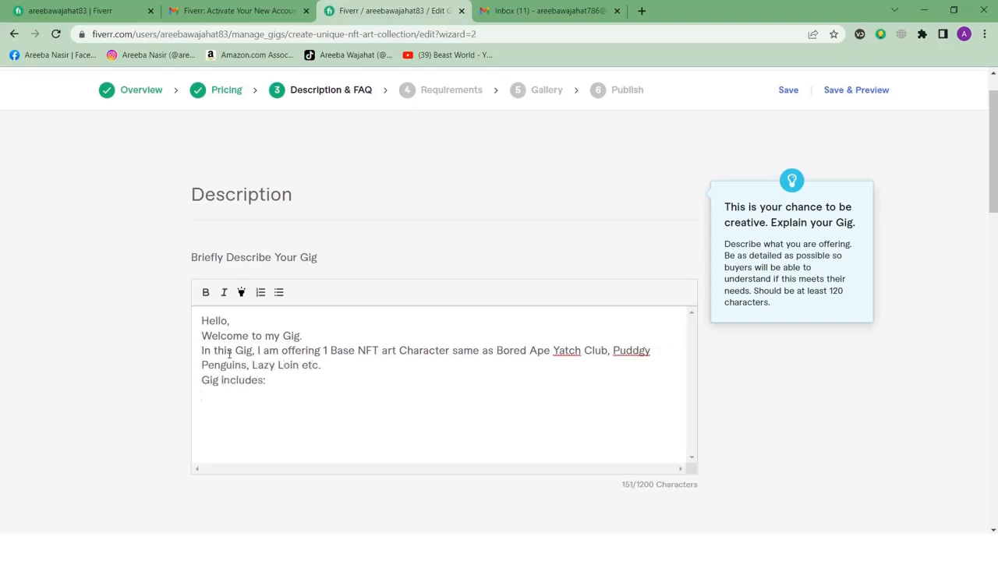
pyautogui.press('Return')
pyautogui.write('1 Base Character')
pyautogui.press('Return')
pyautogui.write('3 Traits ')
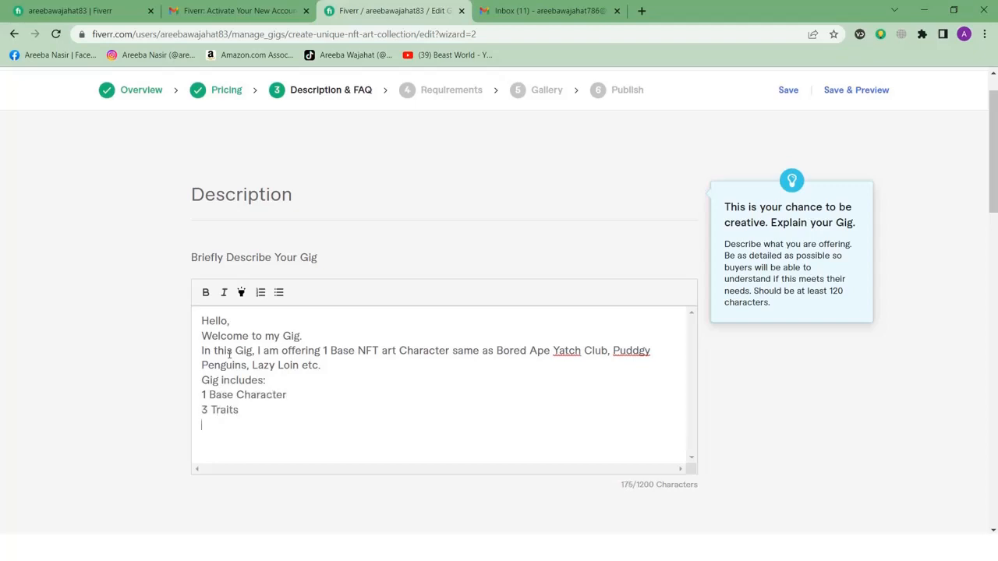
pyautogui.write('Unlimited Revisions')
pyautogui.press('Return')
pyautogui.write('Hig')
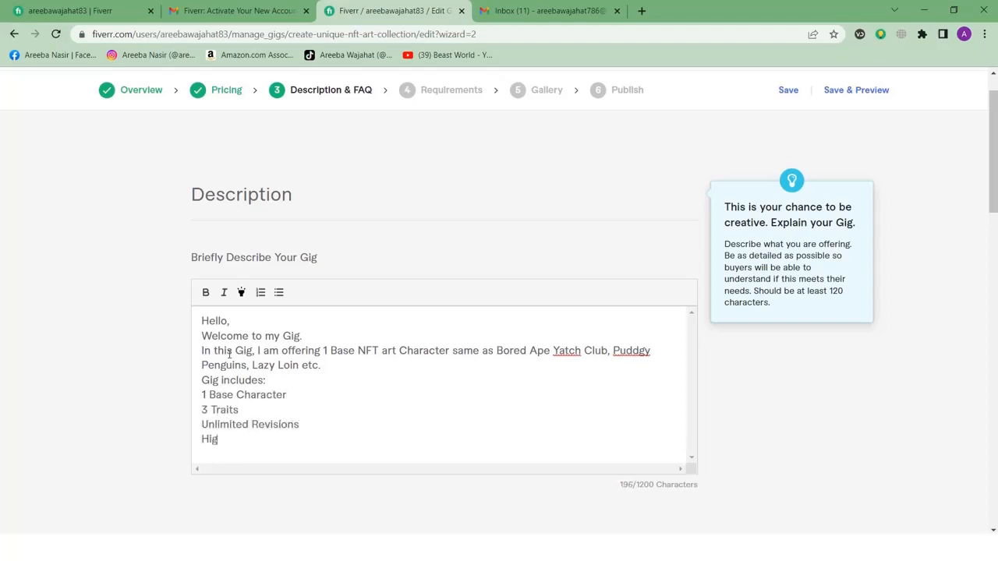
pyautogui.write('h Quality Work')
pyautogui.press('Return')
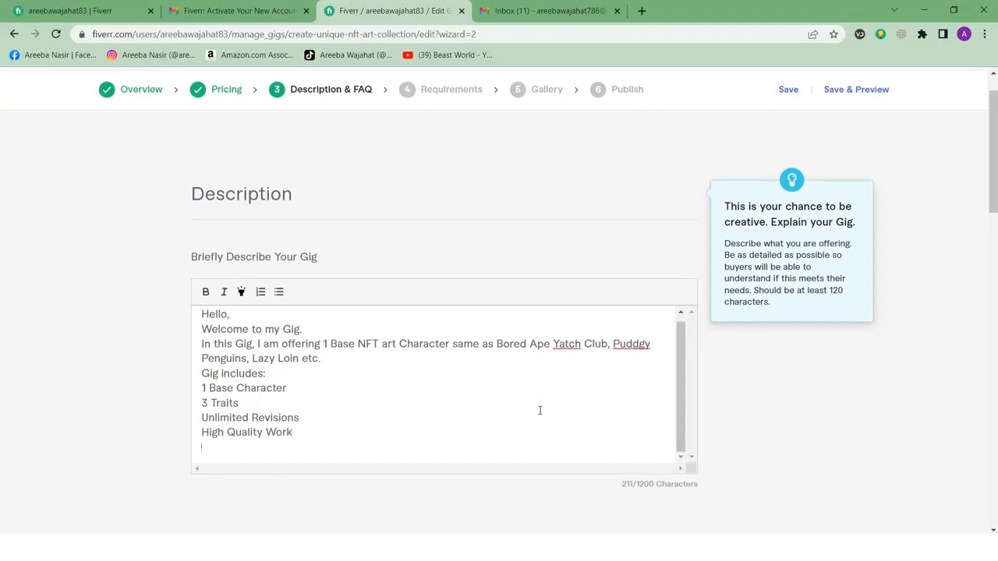
pyautogui.press('Return')
# - Add a 'Best Regards' sign-off with the seller's name and save the description step
pyautogui.write('Best Regards')
pyautogui.press('Return')
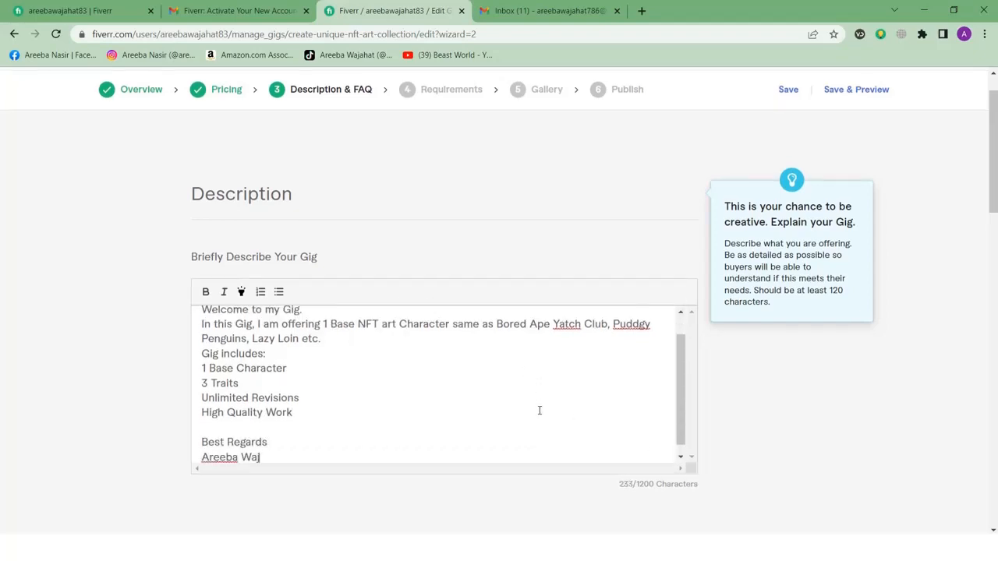
pyautogui.click(724, 425)
pyautogui.scroll(-5, 724, 426)
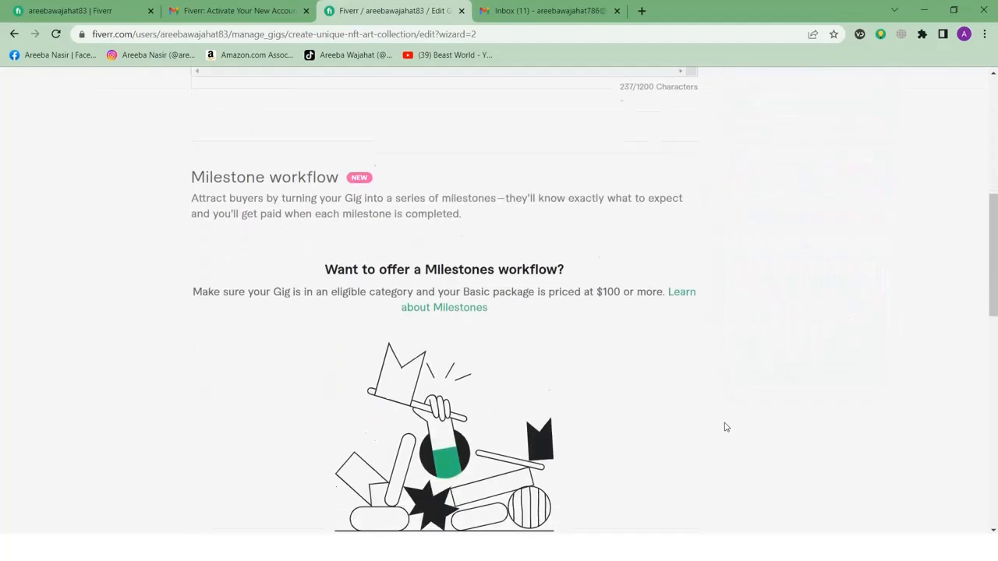
pyautogui.scroll(-5, 724, 428)
pyautogui.click(654, 383)
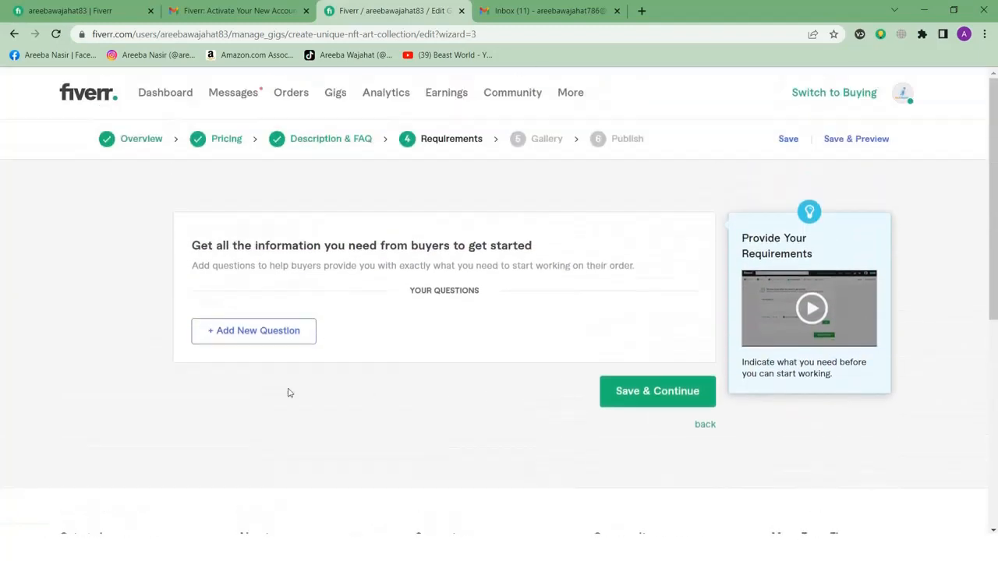
# - Add a free-text buyer question asking their preferred NFT art style and examples, then save requirements
pyautogui.click(270, 335)
pyautogui.click(304, 382)
pyautogui.write('Do')
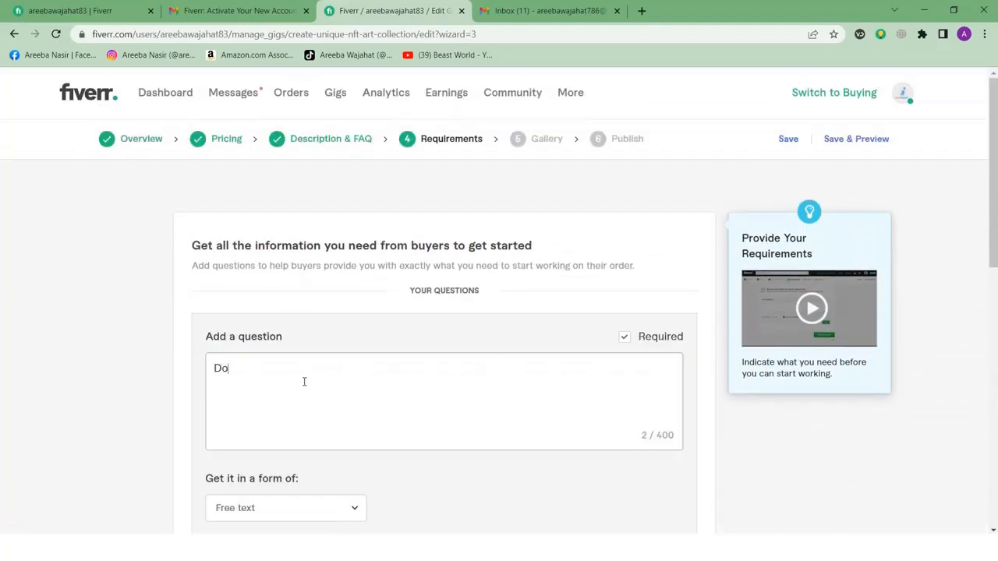
pyautogui.write(' you have any preferred style for y')
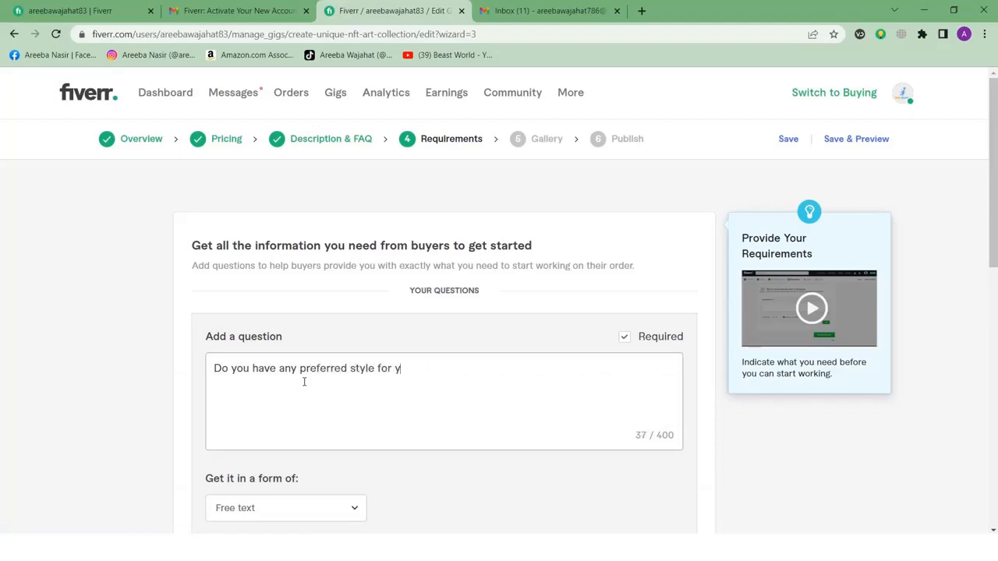
pyautogui.write('our NFT Art Illustrations? SE')
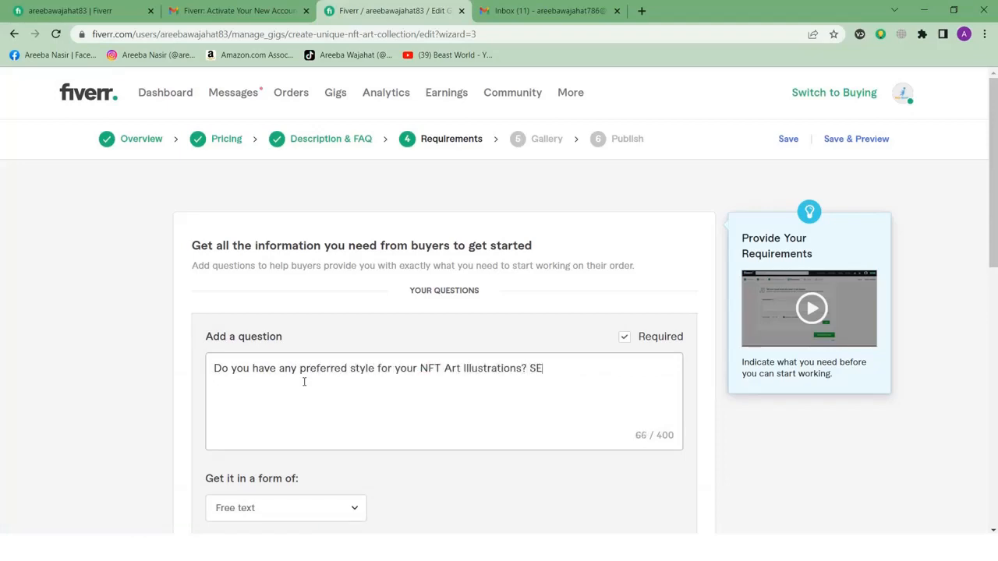
pyautogui.press('BackSpace')
pyautogui.write('end me some examples if you have')
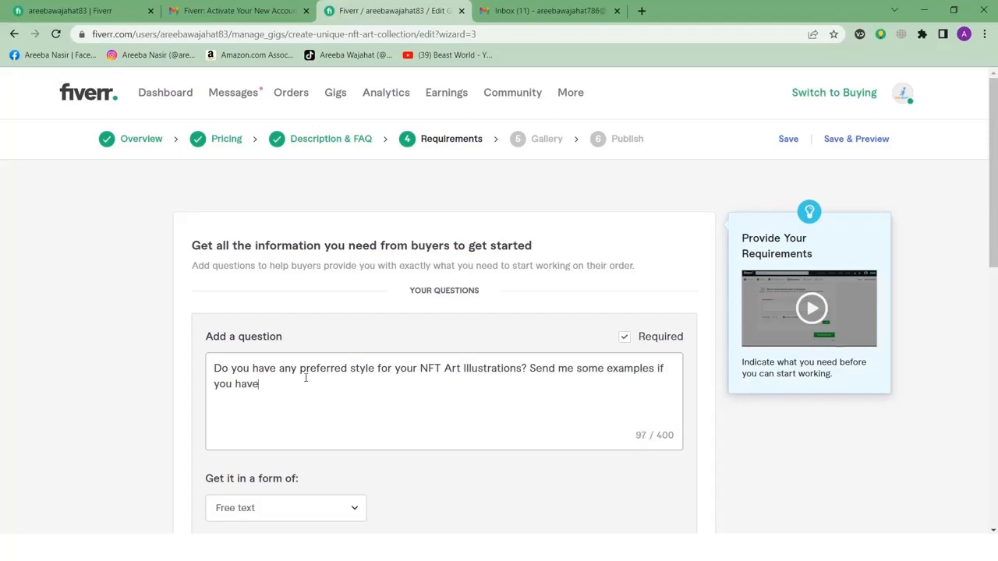
pyautogui.write(' any.')
pyautogui.scroll(-3, 306, 377)
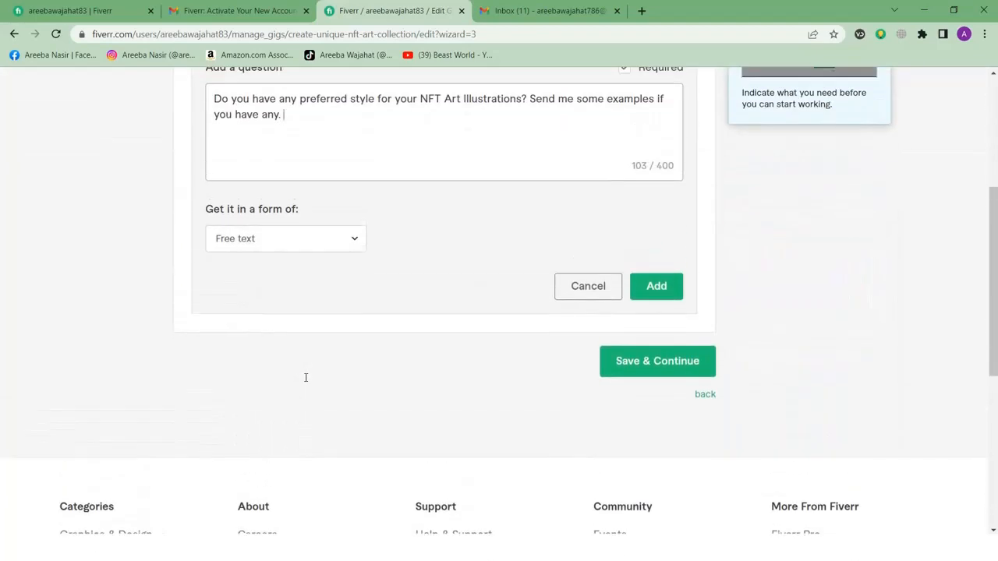
pyautogui.click(324, 248)
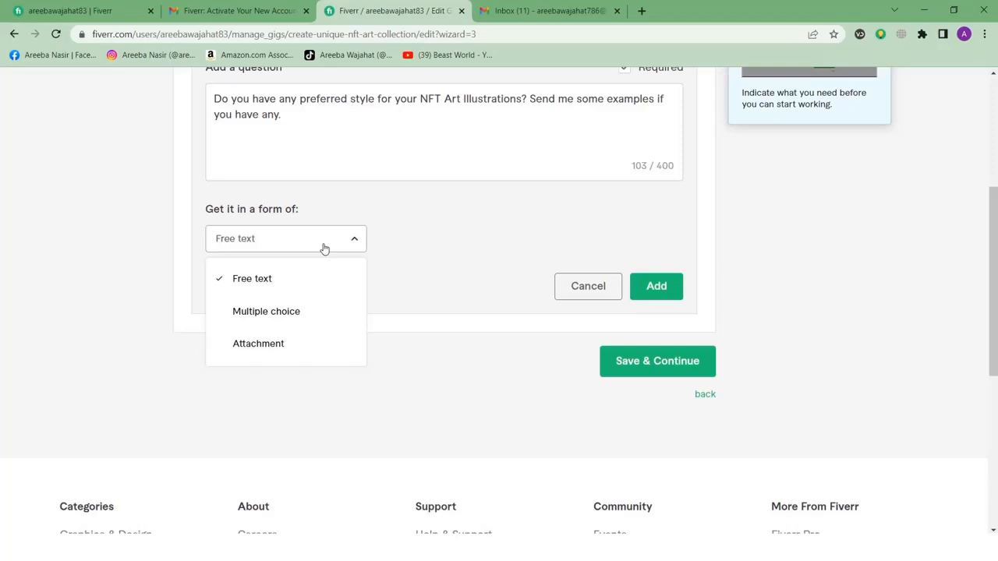
pyautogui.click(324, 248)
pyautogui.click(646, 287)
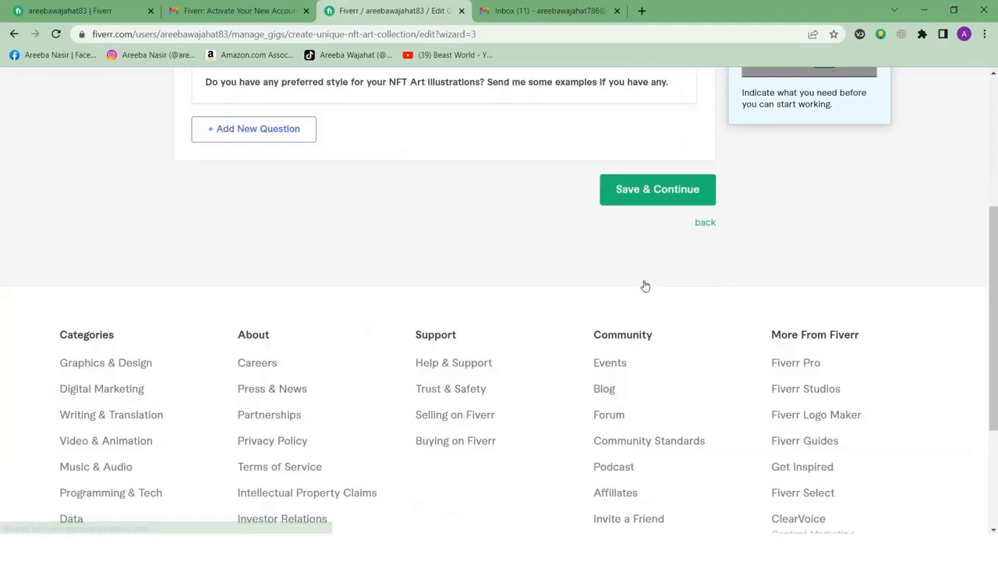
pyautogui.click(664, 194)
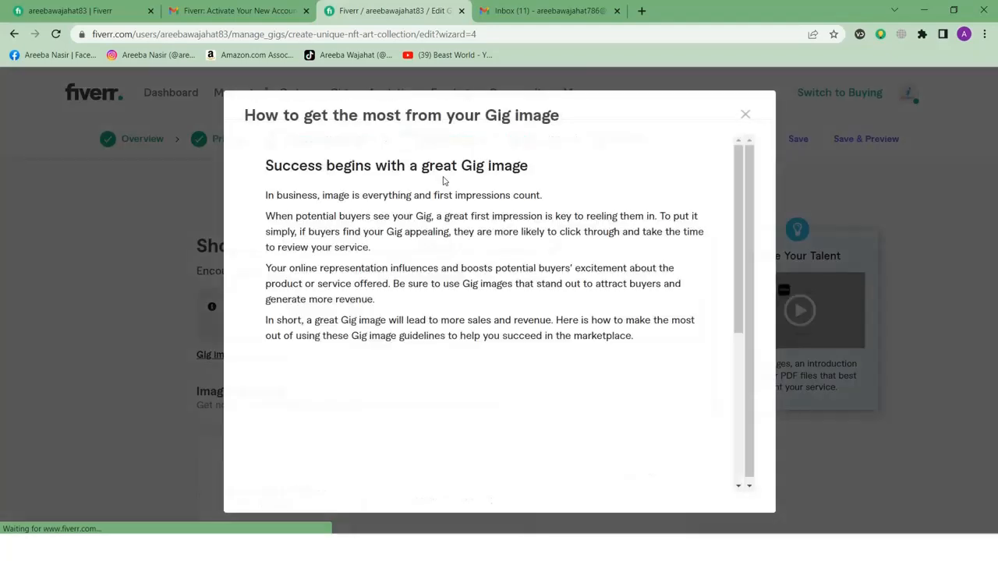
# - Dismiss the image guidelines and choose a file for the first gallery image
pyautogui.scroll(-10, 610, 294)
pyautogui.click(745, 116)
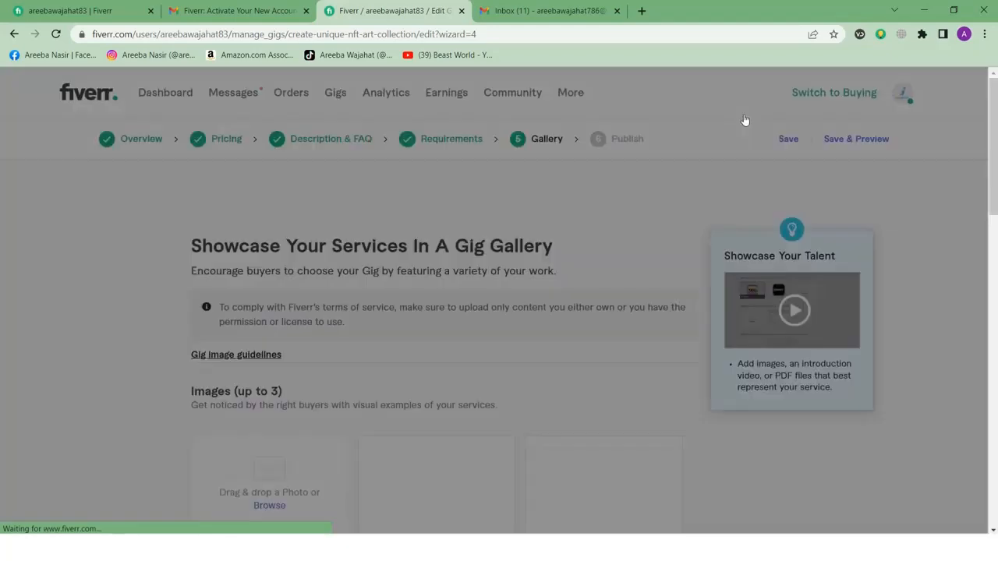
pyautogui.scroll(-3, 371, 406)
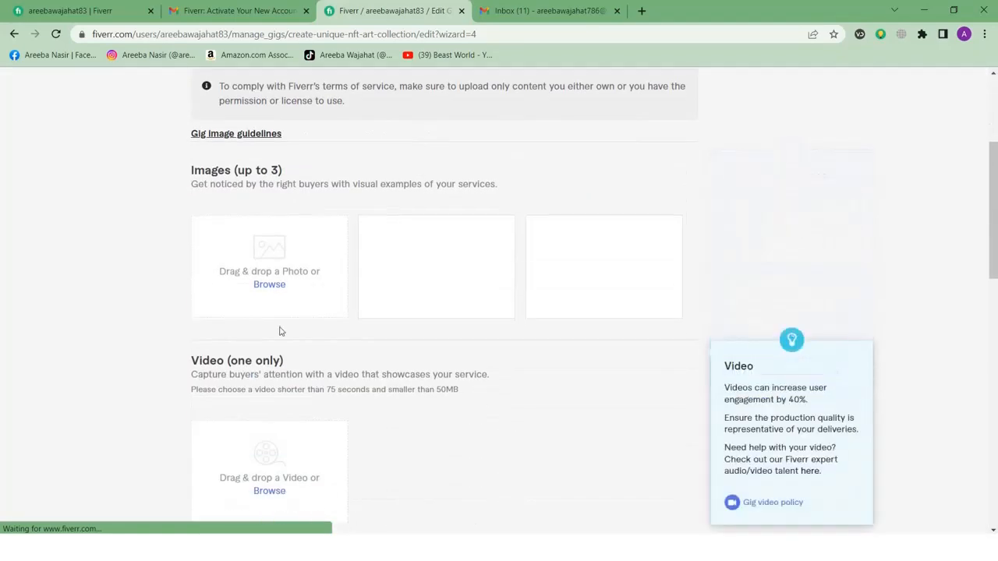
pyautogui.click(272, 287)
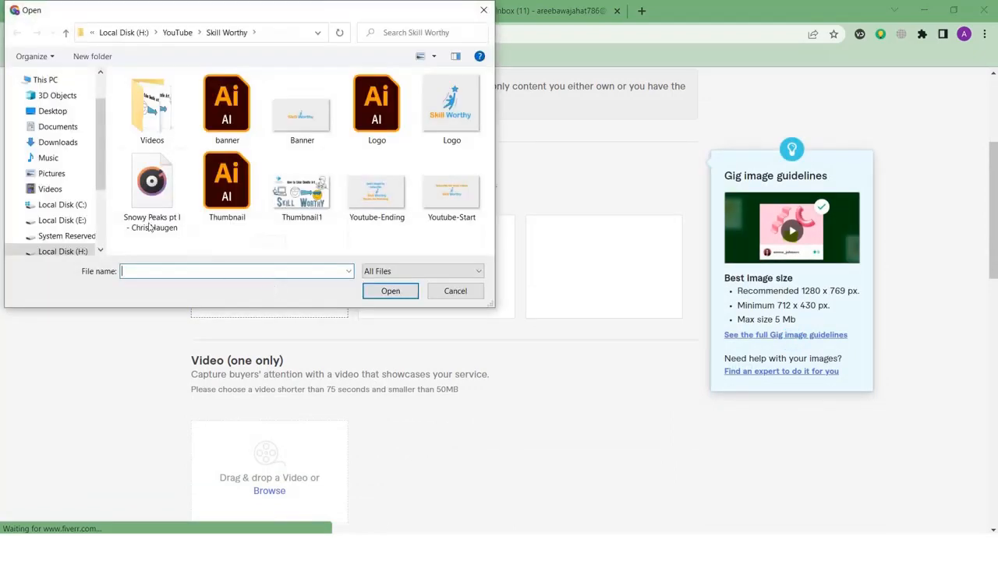
# - Upload the donkey NFT, 56-Crown-Man and 68 Lama from H:\Portfolio into the three gallery slots
pyautogui.click(125, 32)
pyautogui.doubleClick(153, 158)
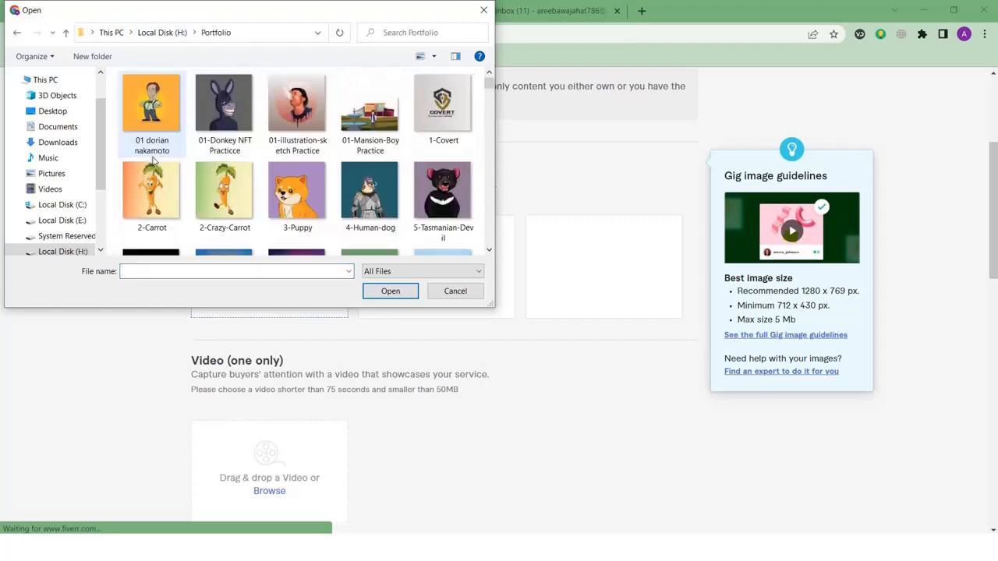
pyautogui.doubleClick(223, 109)
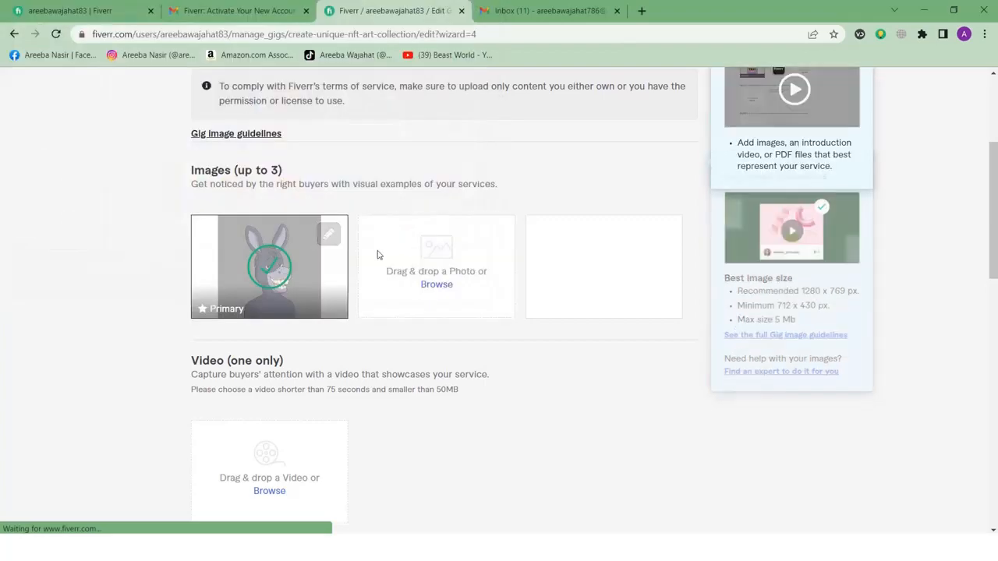
pyautogui.click(438, 286)
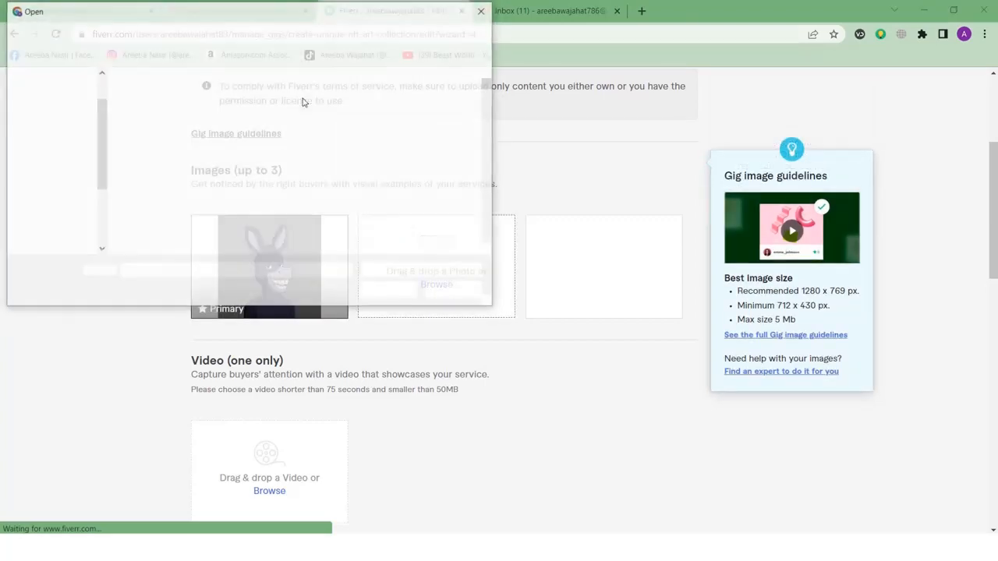
pyautogui.scroll(-10, 304, 101)
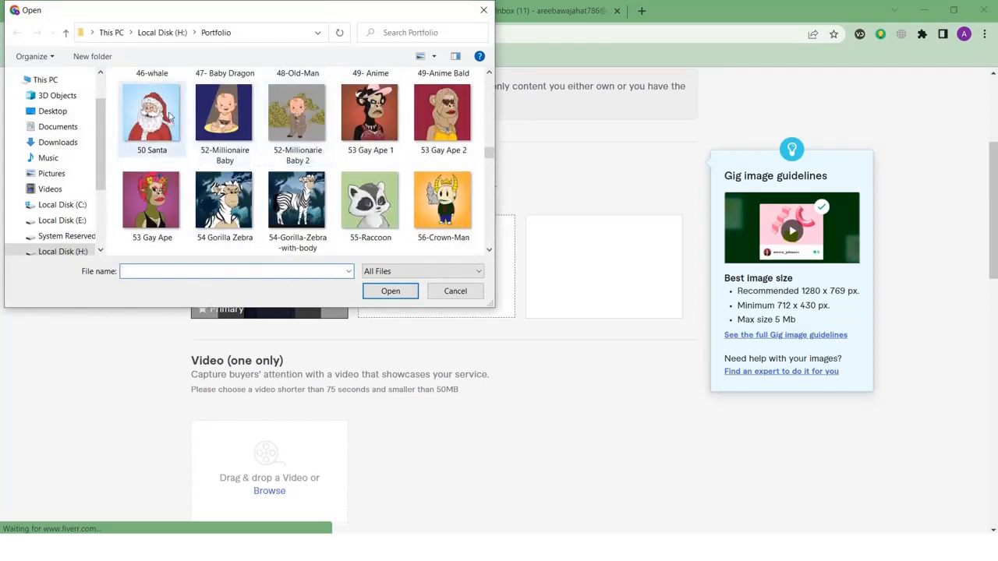
pyautogui.doubleClick(431, 200)
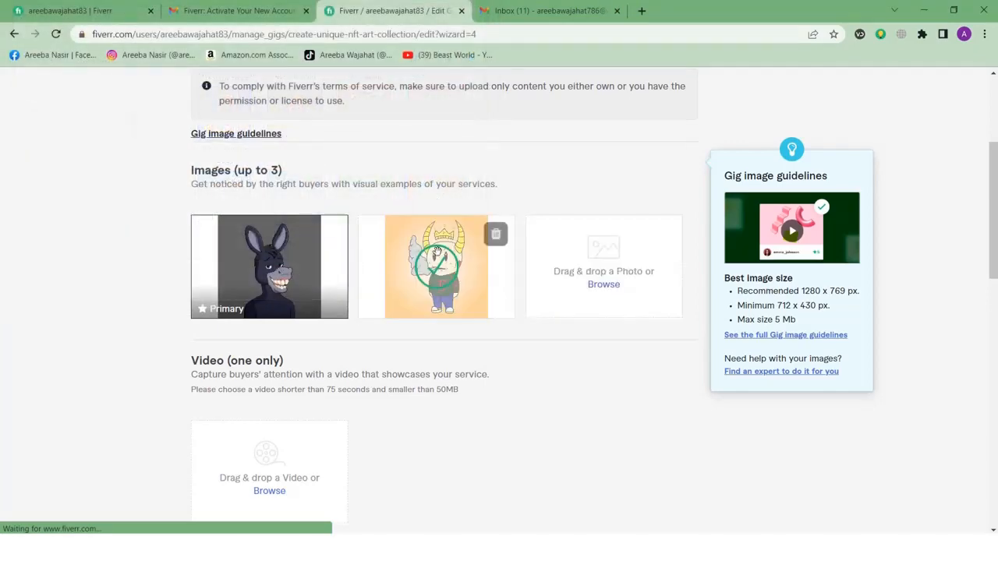
pyautogui.click(605, 285)
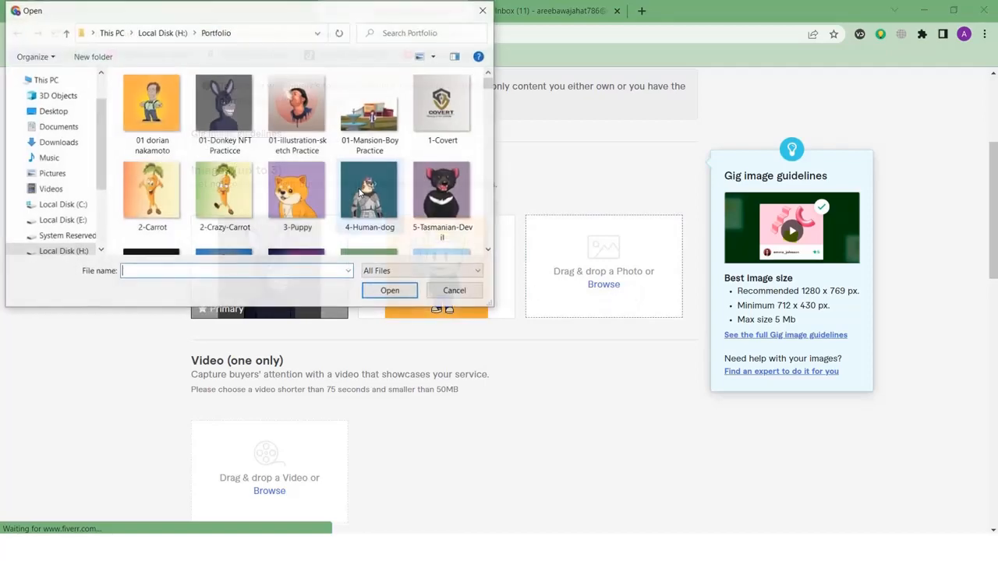
pyautogui.scroll(-12, 358, 193)
pyautogui.scroll(-1, 358, 192)
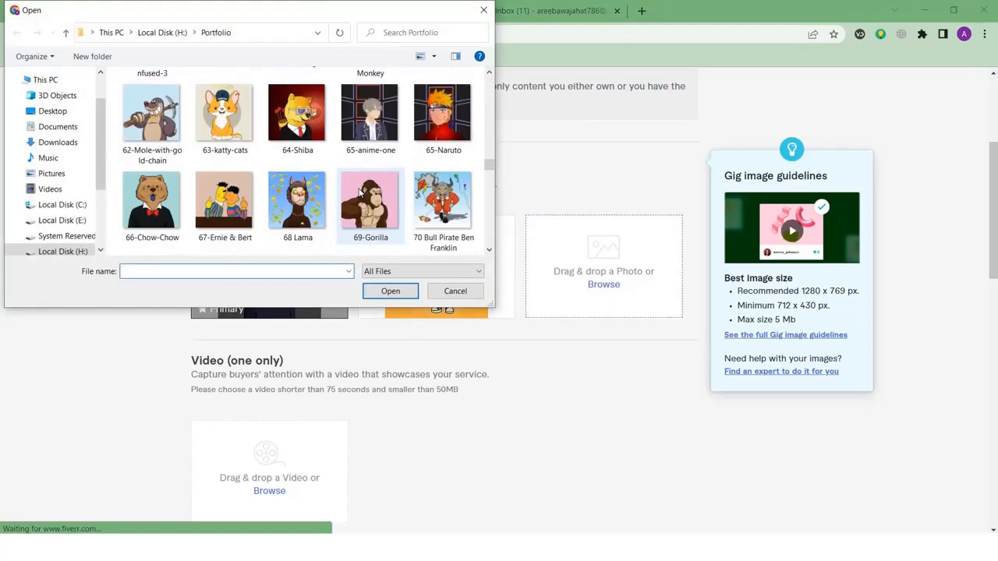
pyautogui.doubleClick(298, 199)
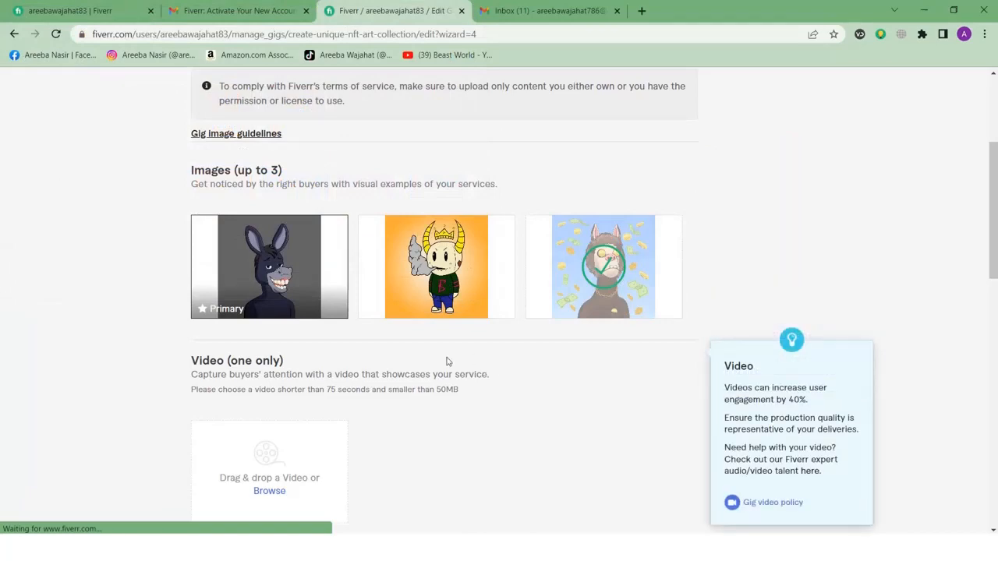
# - Accept the original-work declaration and save the gallery step
pyautogui.scroll(-5, 428, 370)
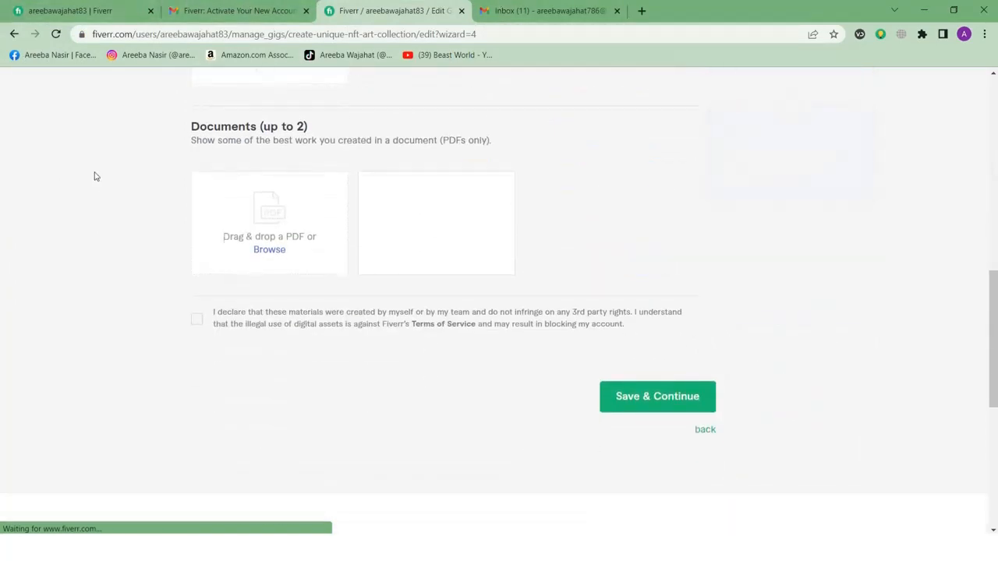
pyautogui.scroll(5, 95, 177)
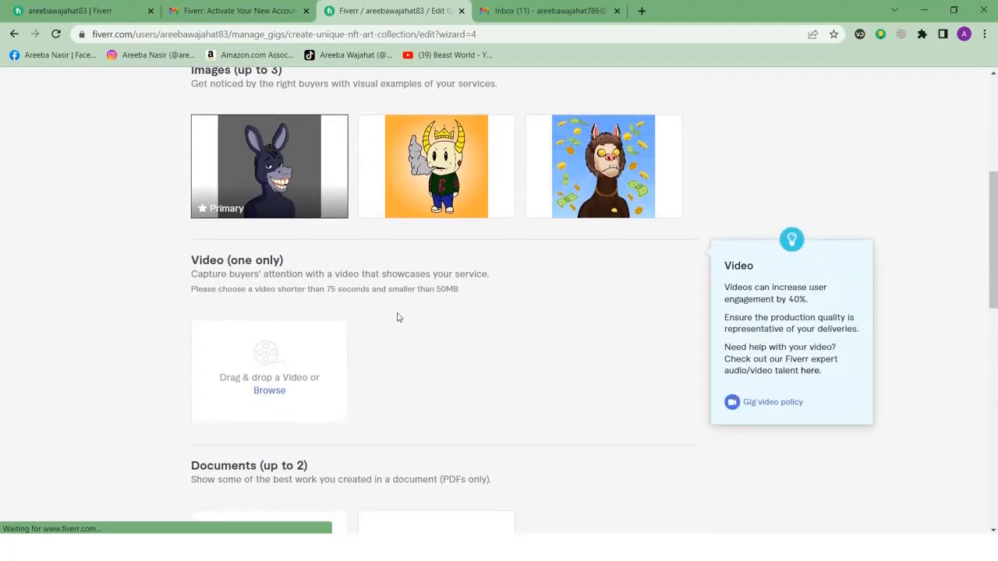
pyautogui.scroll(-4, 399, 317)
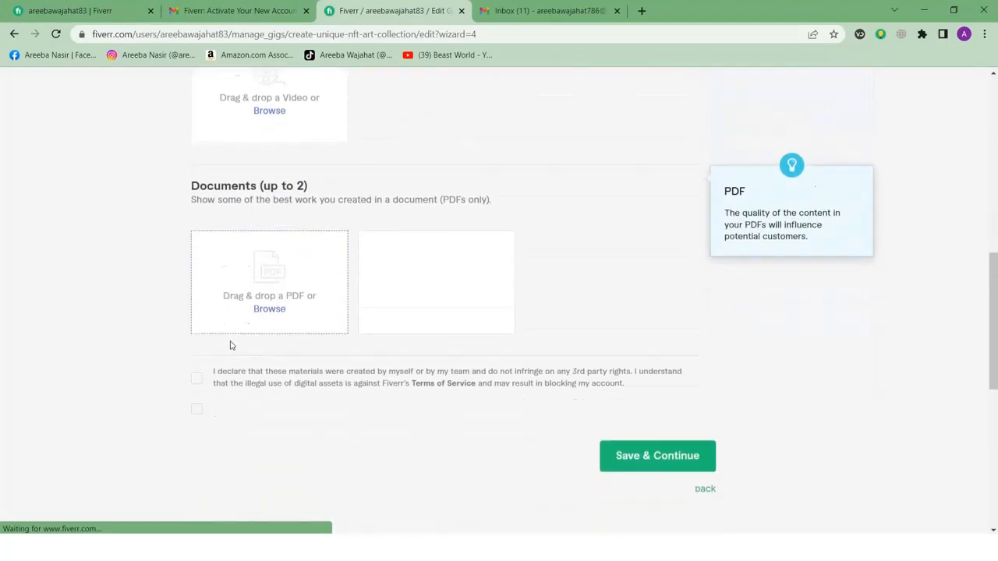
pyautogui.scroll(-1, 230, 345)
pyautogui.click(198, 321)
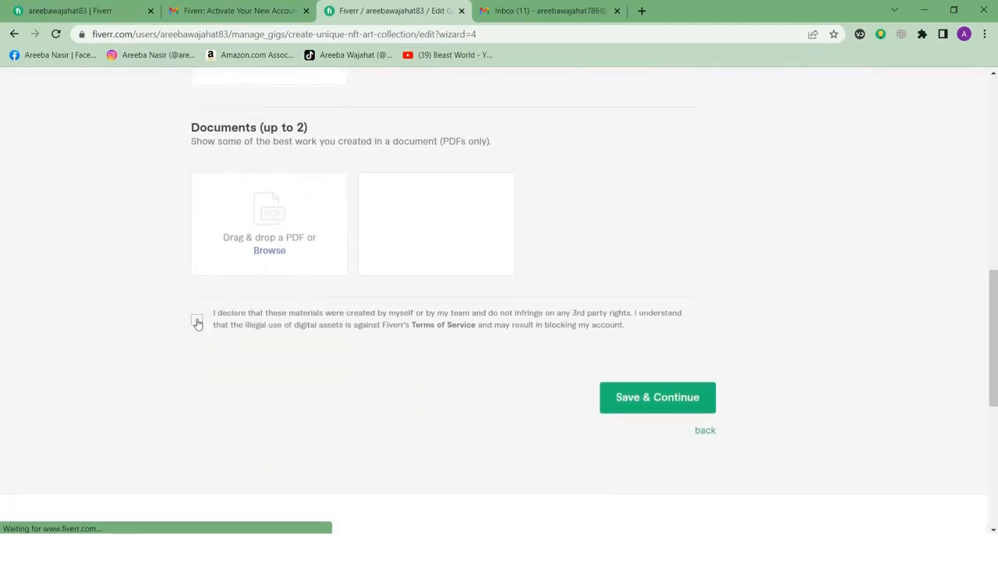
pyautogui.click(696, 401)
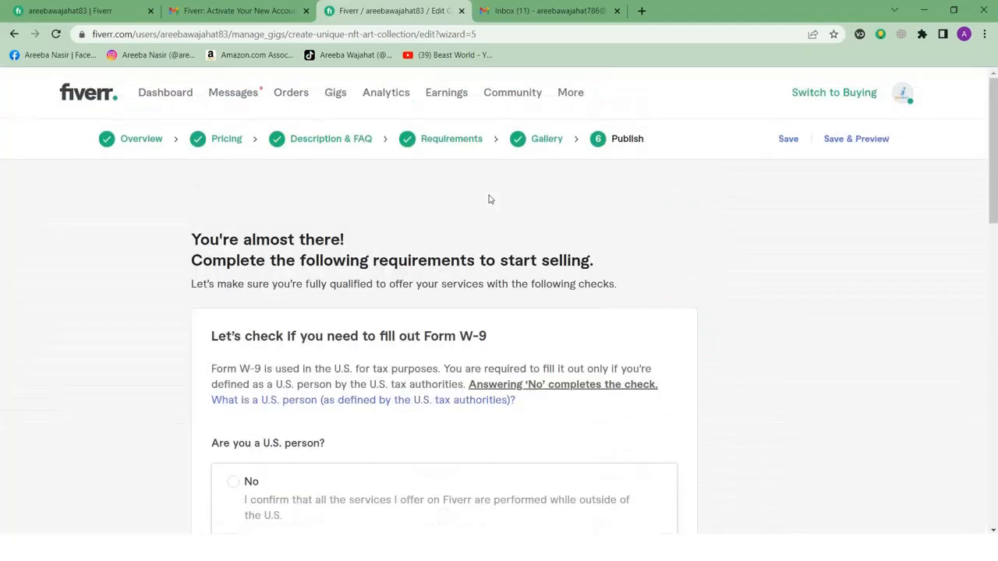
# - Answer No to 'Are you a U.S. person?' on the W-9 check and save it
pyautogui.scroll(-4, 489, 199)
pyautogui.click(237, 261)
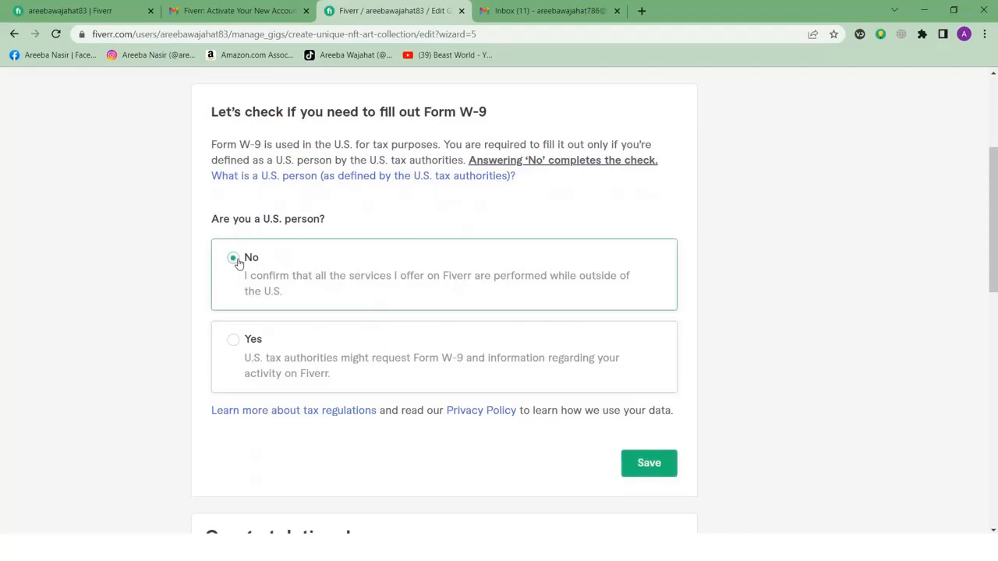
pyautogui.click(639, 460)
pyautogui.click(511, 383)
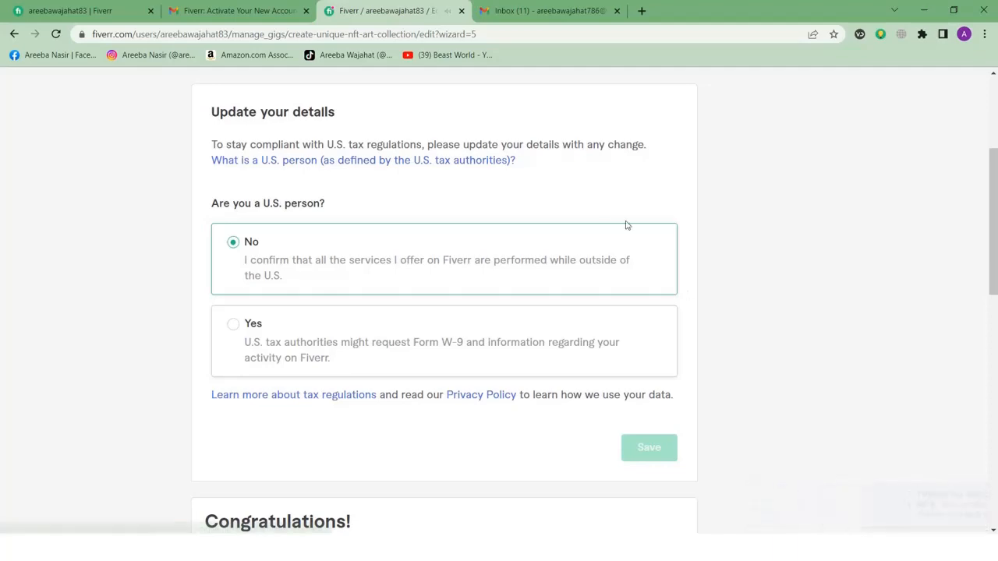
# - Start phone number verification with Verify Now
pyautogui.scroll(3, 622, 220)
pyautogui.scroll(-5, 620, 217)
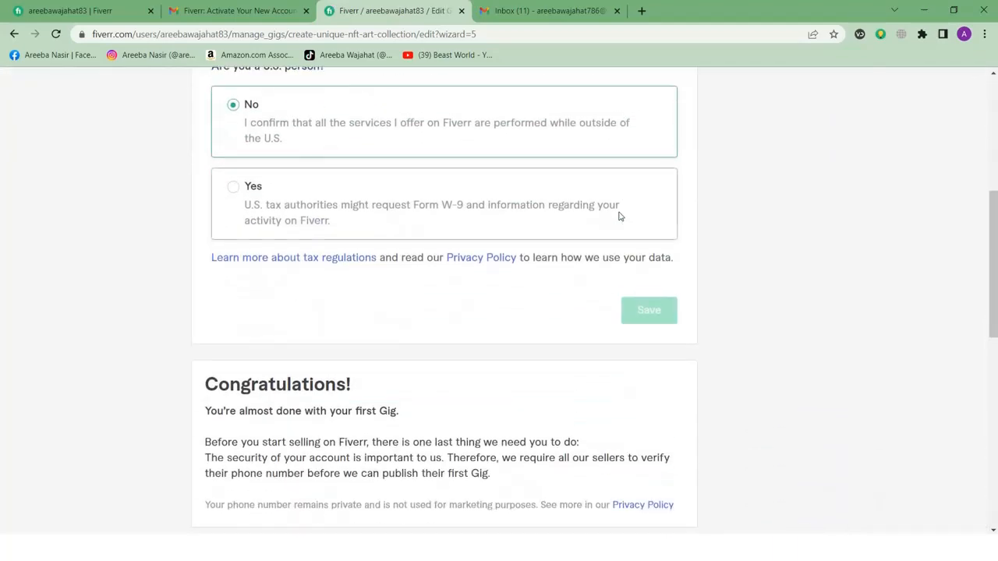
pyautogui.scroll(-5, 639, 147)
pyautogui.click(668, 145)
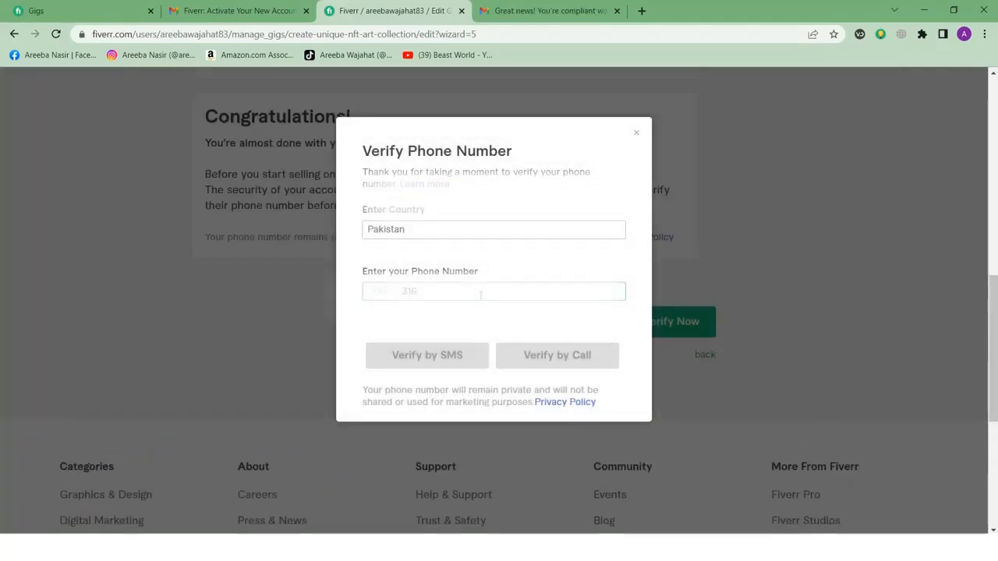
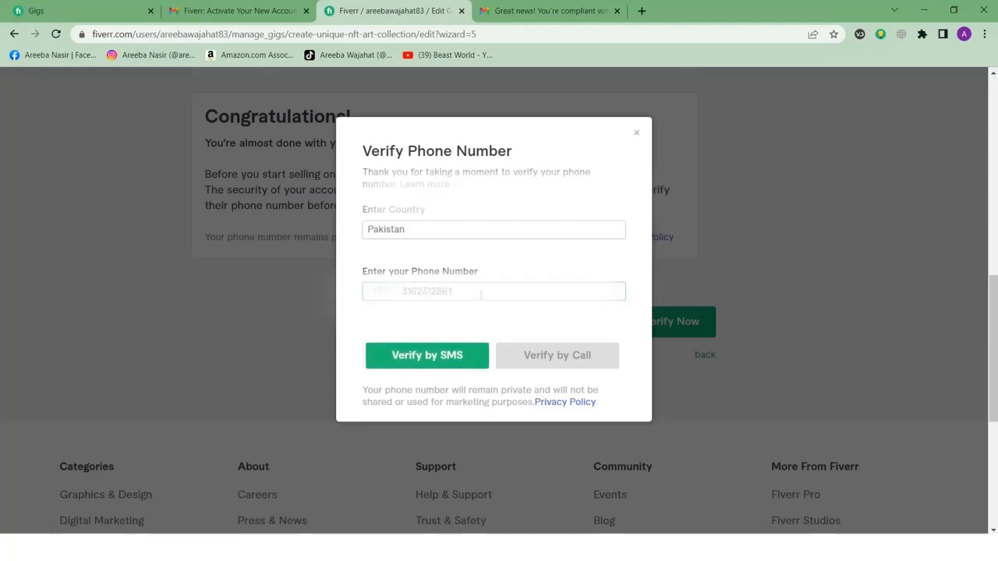
# - Verify the phone number by SMS using the texted 4-digit code
pyautogui.click(462, 354)
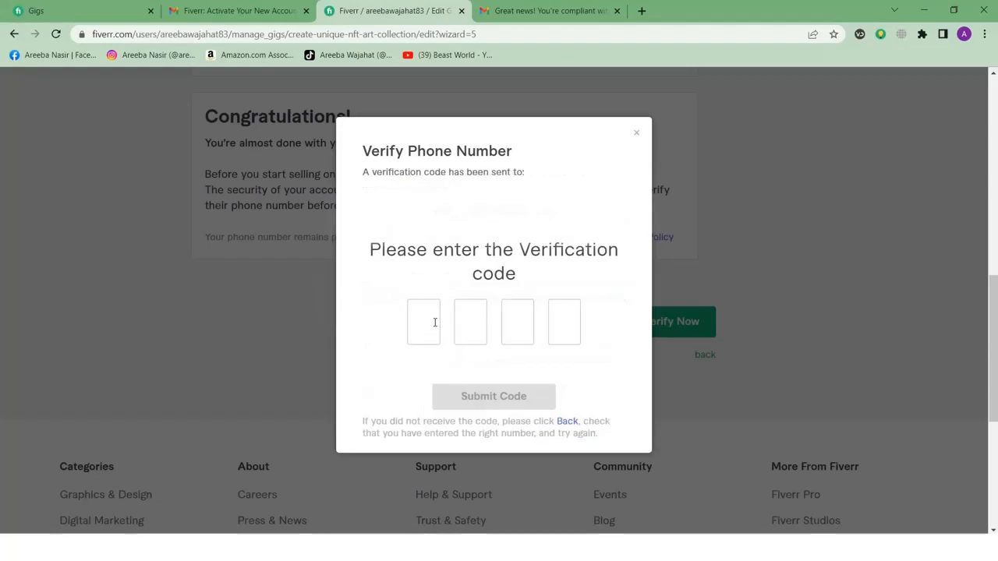
pyautogui.click(434, 322)
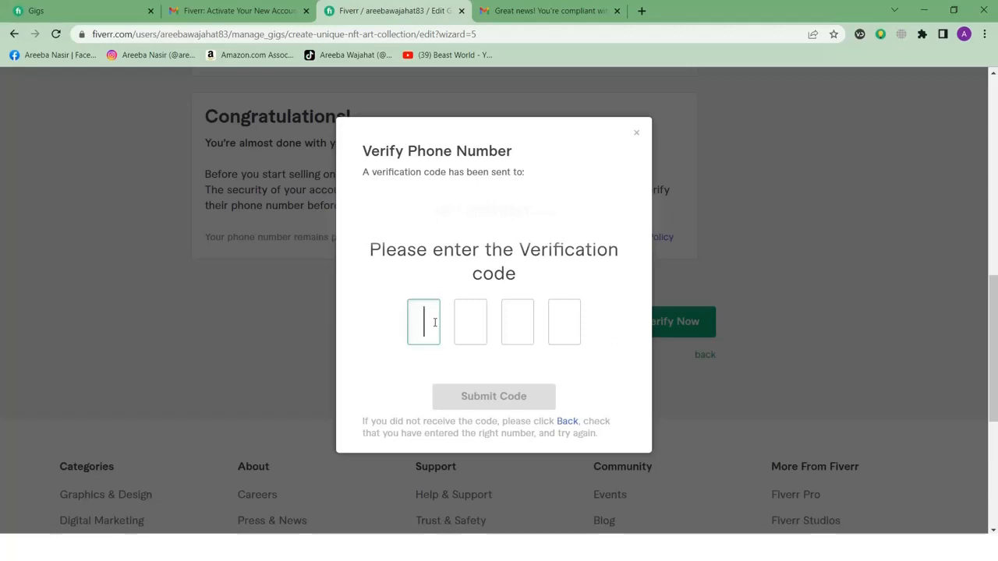
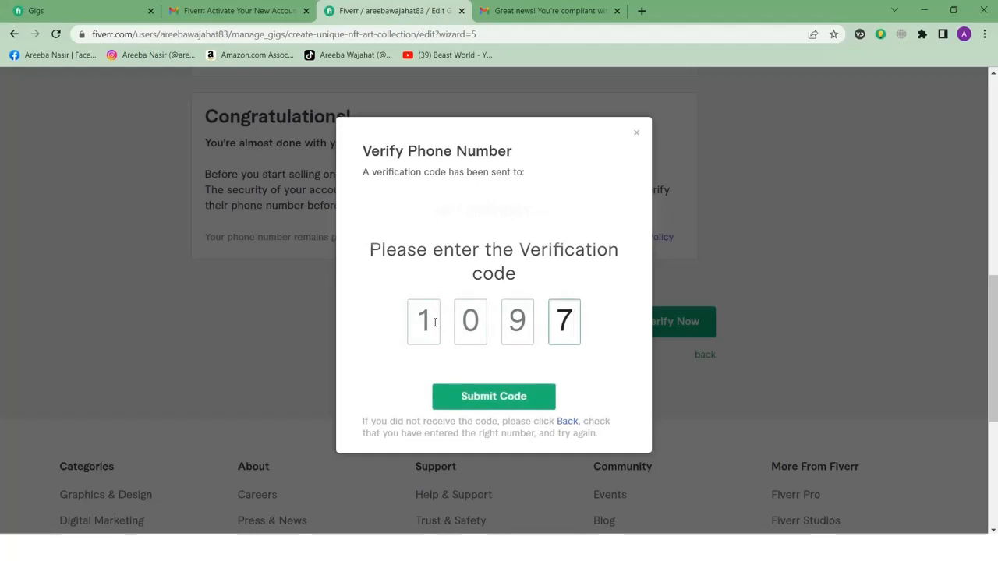
pyautogui.click(473, 394)
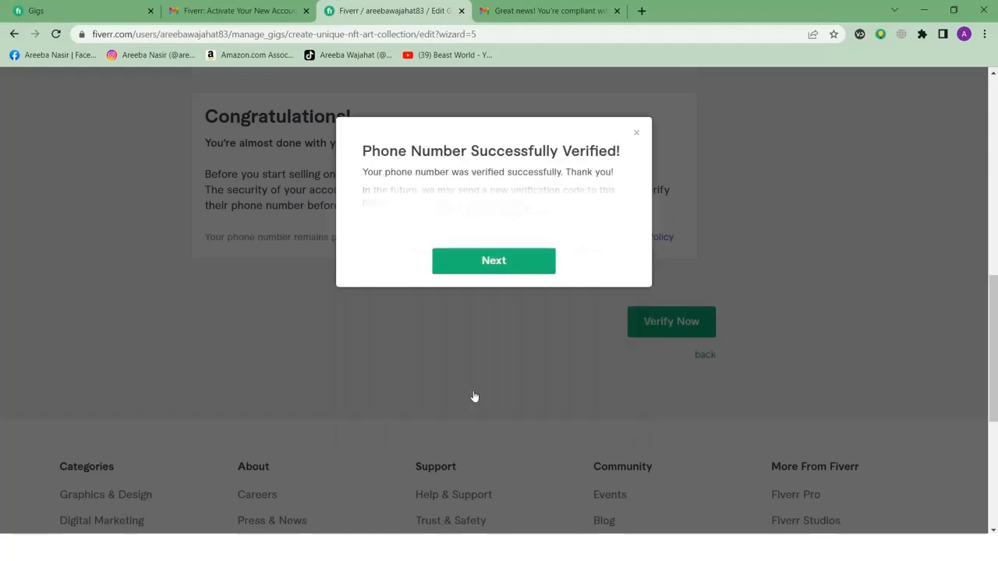
pyautogui.click(503, 262)
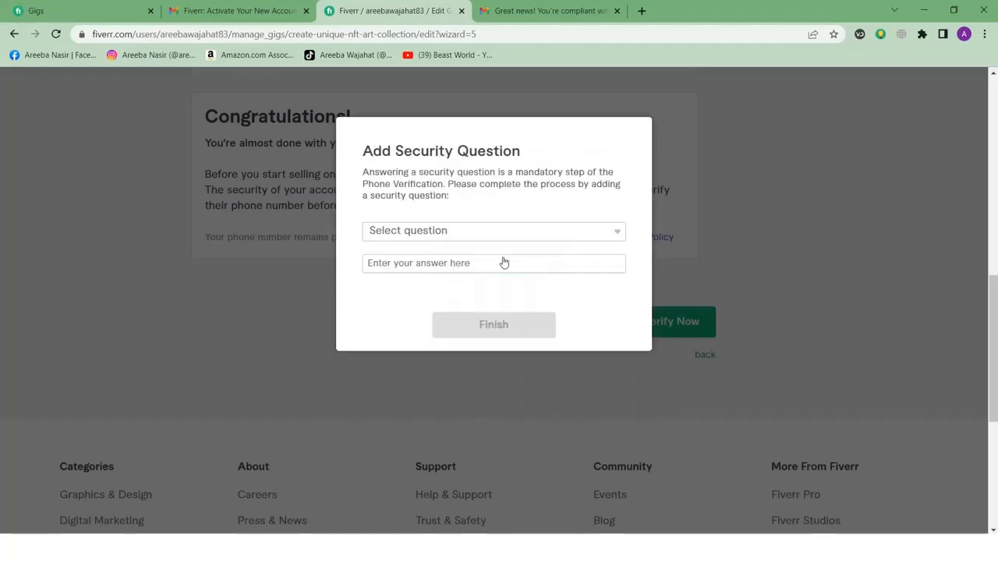
# - Set the security question 'In what city did your parents meet?' with an answer and finish
pyautogui.click(505, 234)
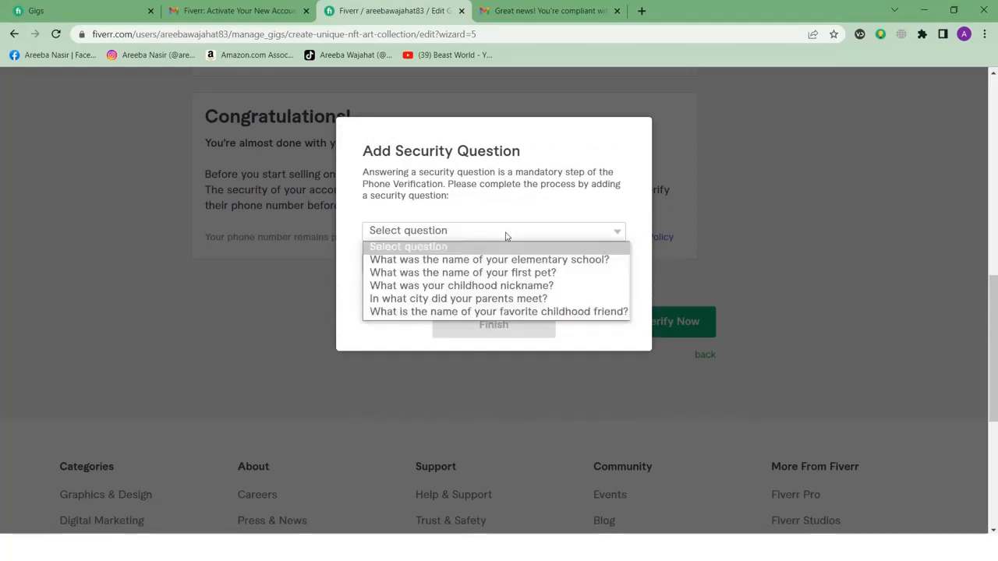
pyautogui.click(531, 298)
pyautogui.click(530, 267)
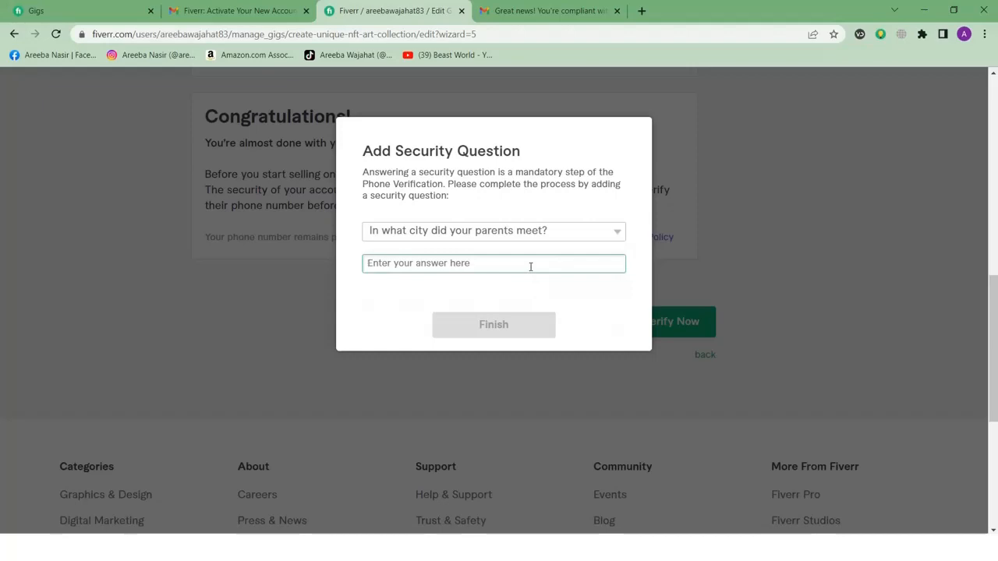
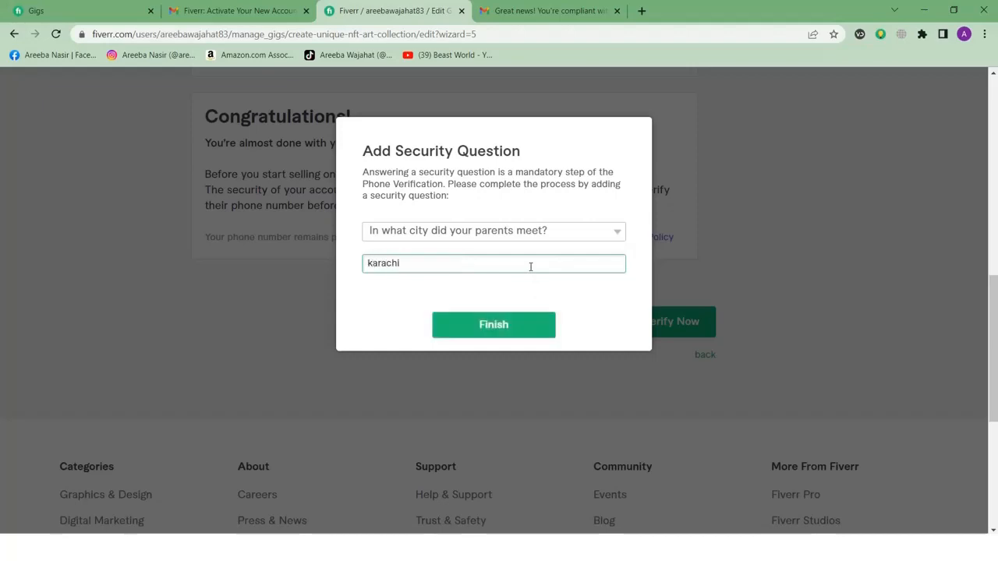
pyautogui.click(507, 335)
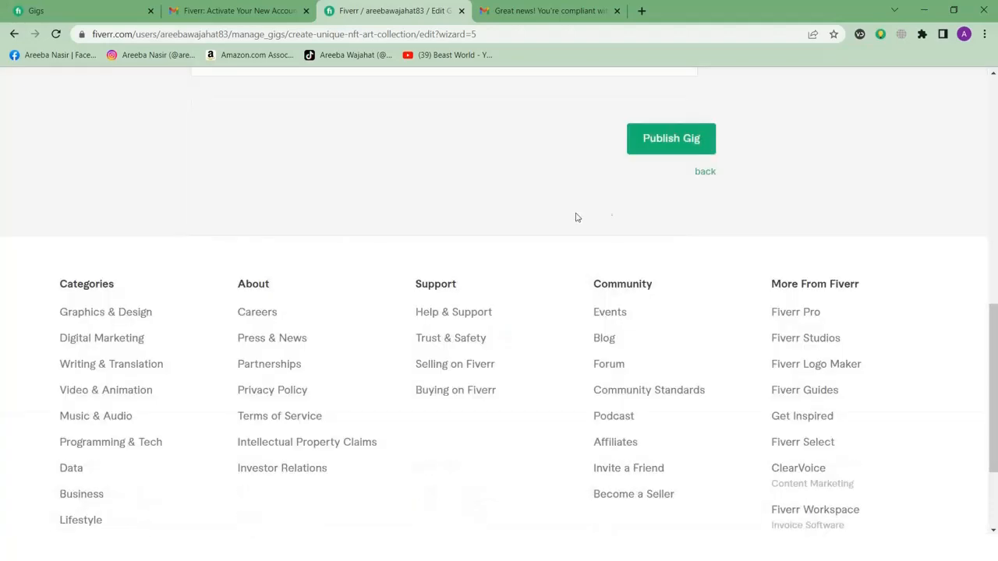
# - Publish the 'I will create unique nft art collection' gig and preview it from Active Gigs
pyautogui.scroll(3, 620, 219)
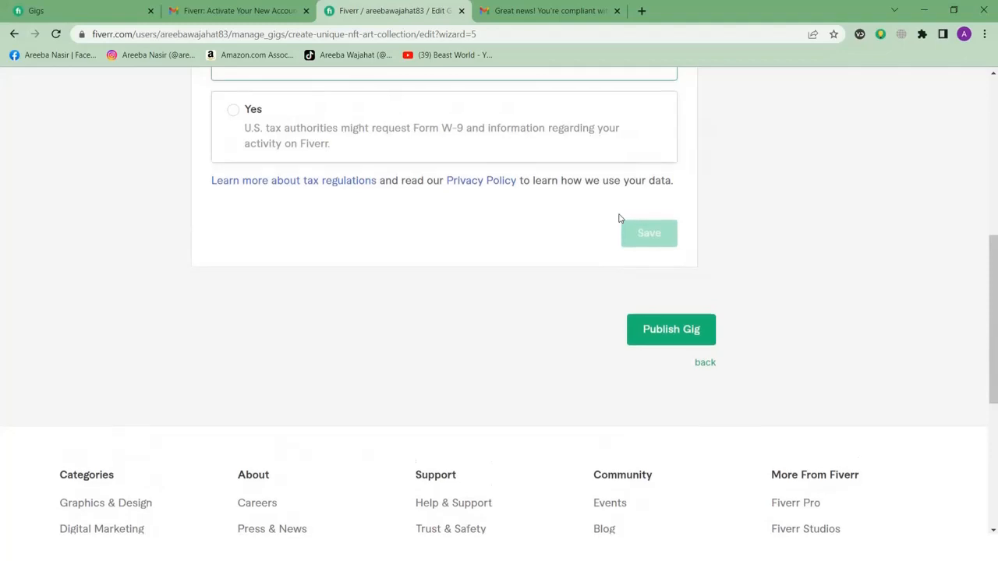
pyautogui.click(674, 327)
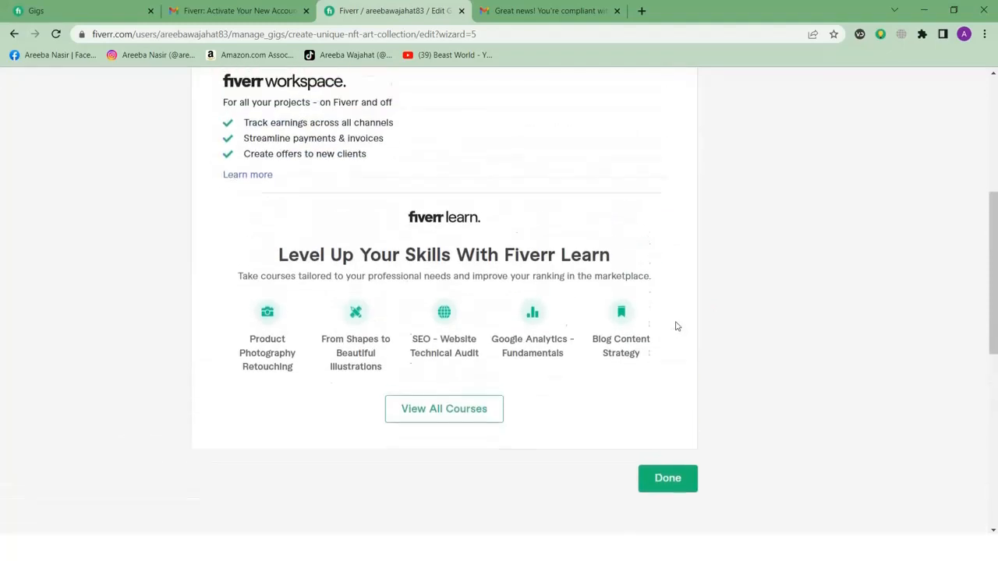
pyautogui.scroll(1, 677, 326)
pyautogui.scroll(-2, 677, 327)
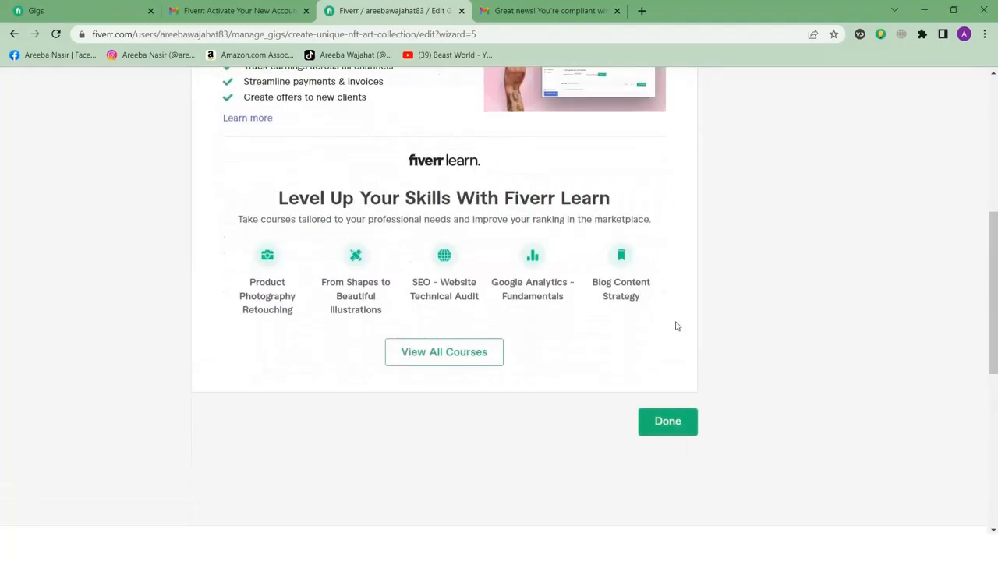
pyautogui.click(663, 433)
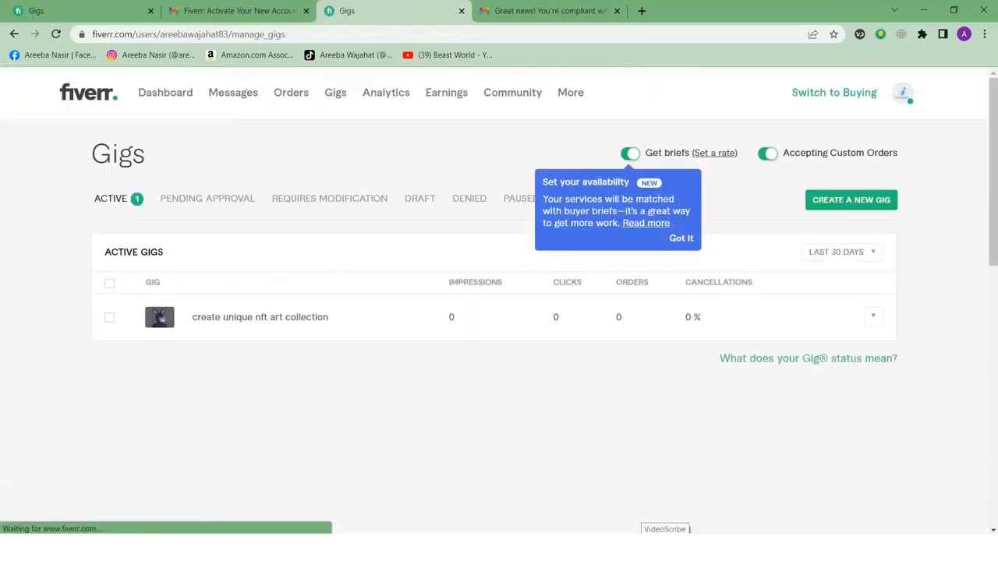
pyautogui.click(875, 316)
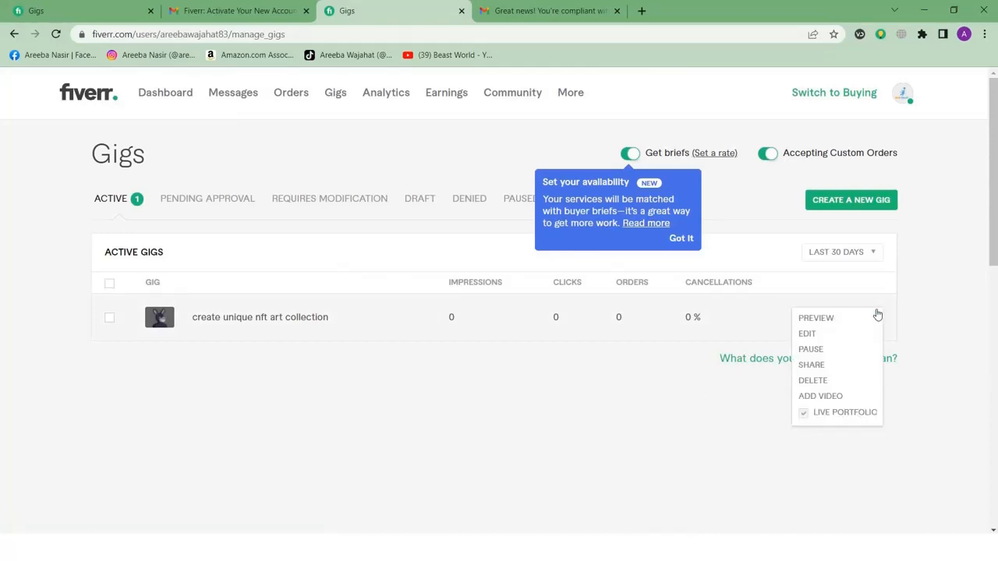
pyautogui.click(829, 324)
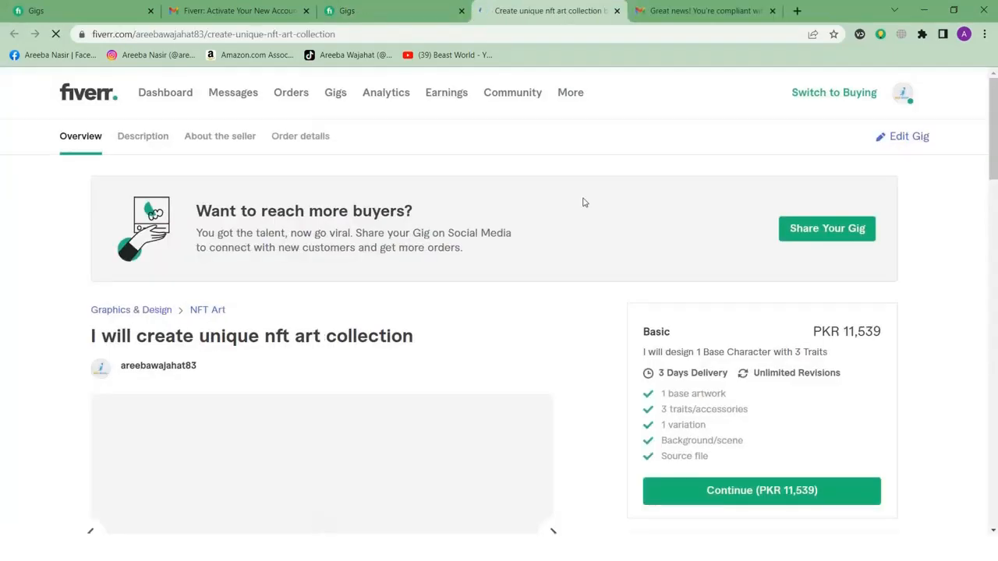
# - Flip through the three gallery images on the live gig page
pyautogui.scroll(-2, 583, 203)
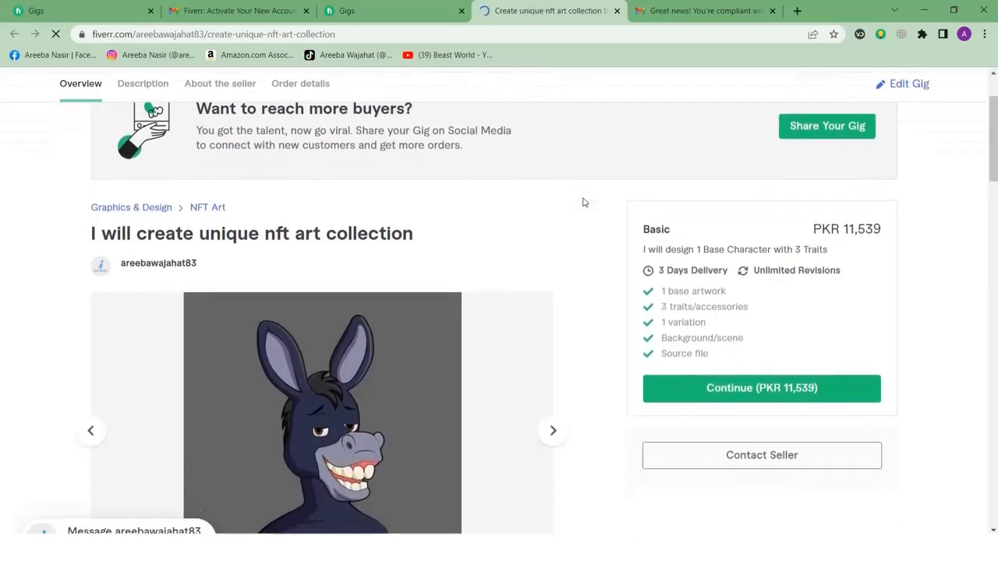
pyautogui.scroll(-2, 584, 203)
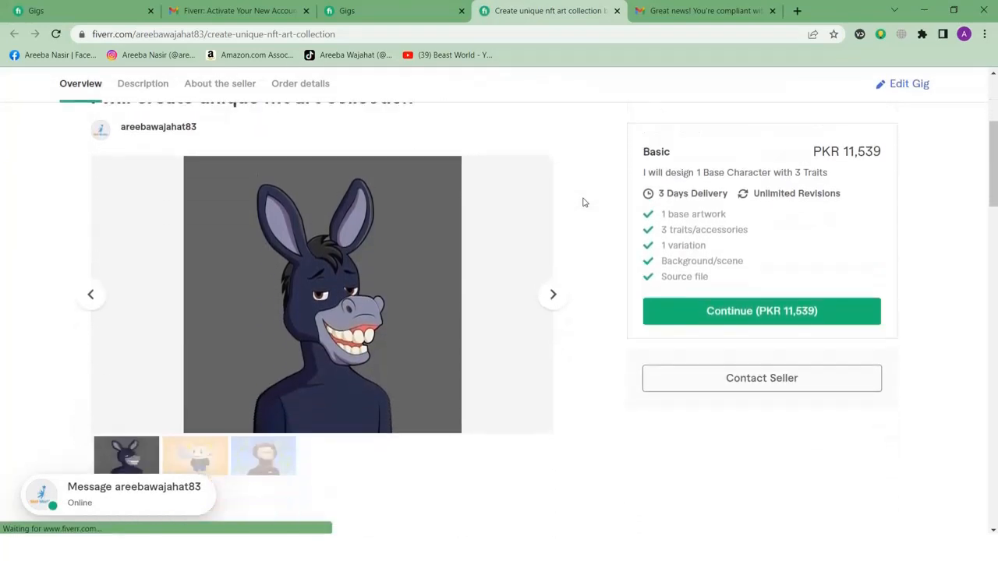
pyautogui.click(554, 295)
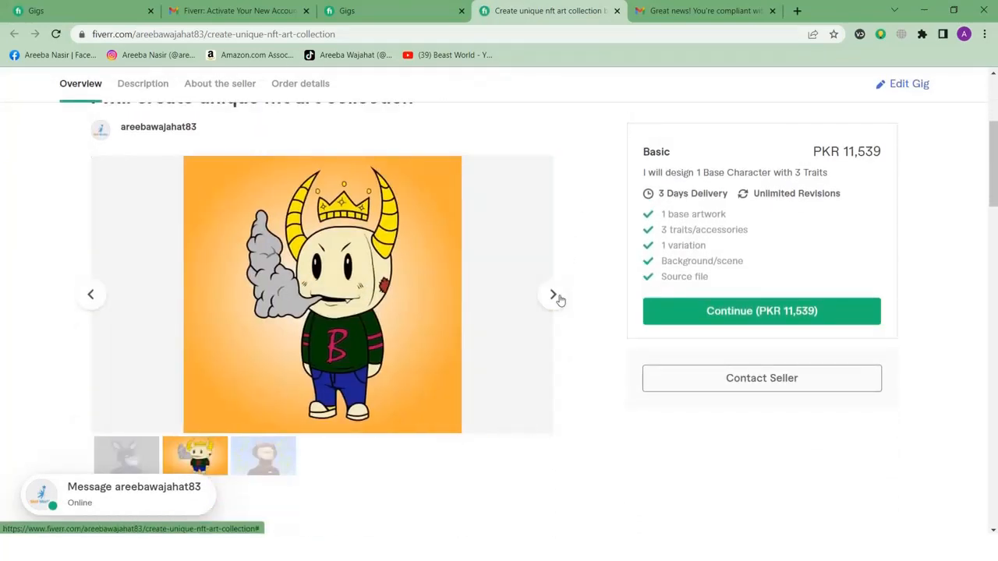
pyautogui.click(559, 300)
# - Review the description, seller and order details, then go to the seller profile
pyautogui.scroll(-4, 560, 300)
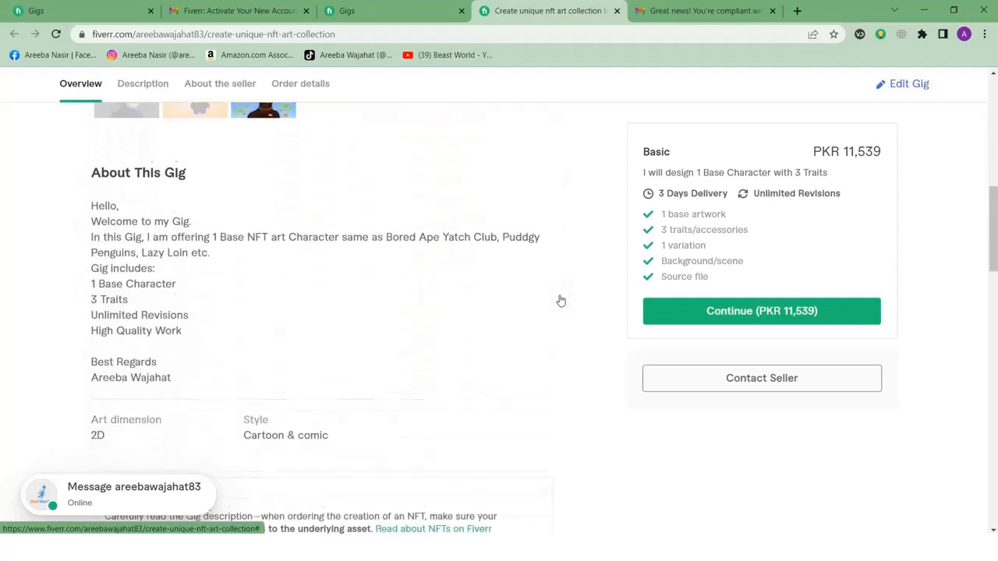
pyautogui.scroll(-1, 560, 301)
pyautogui.scroll(-5, 560, 301)
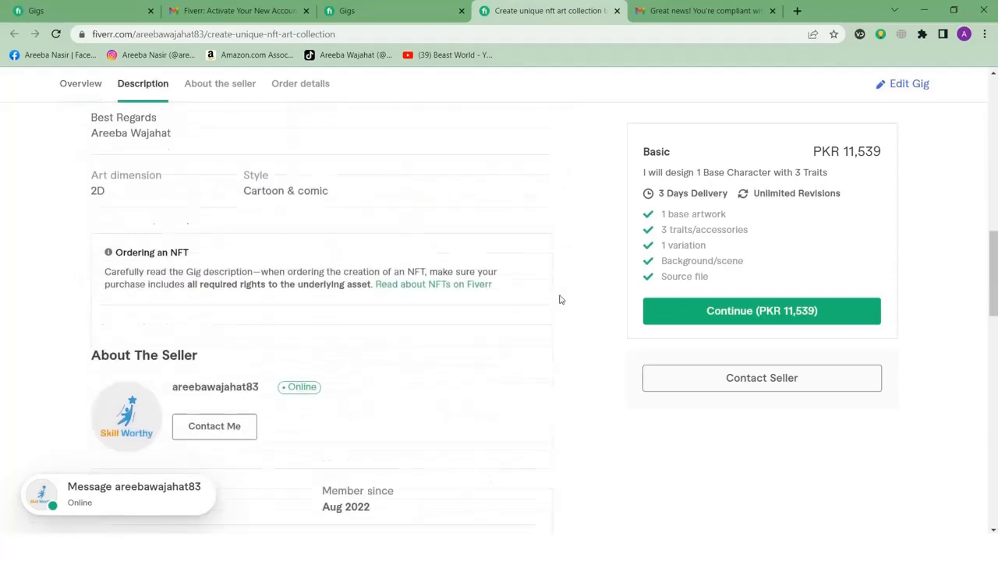
pyautogui.scroll(-2, 558, 300)
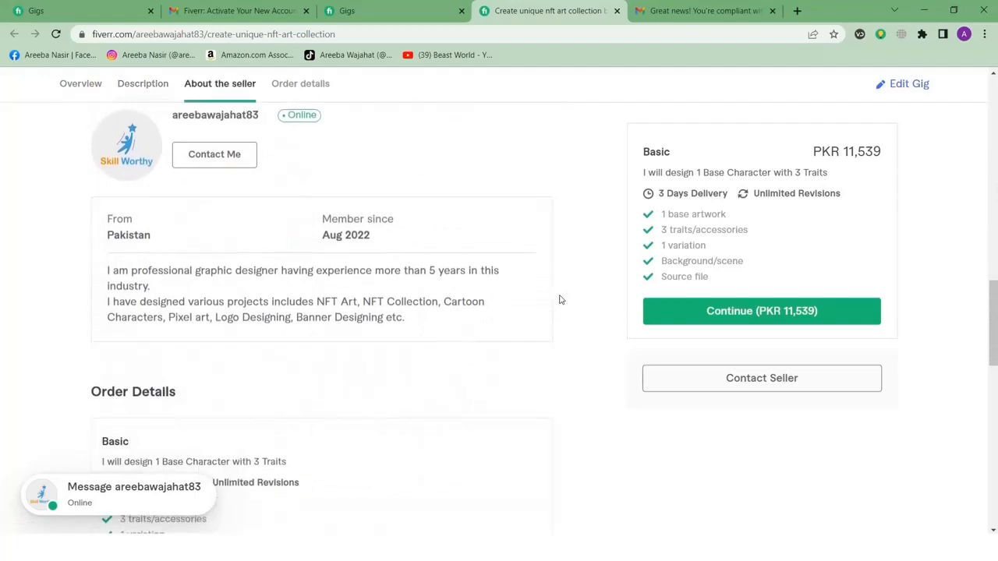
pyautogui.scroll(-8, 559, 300)
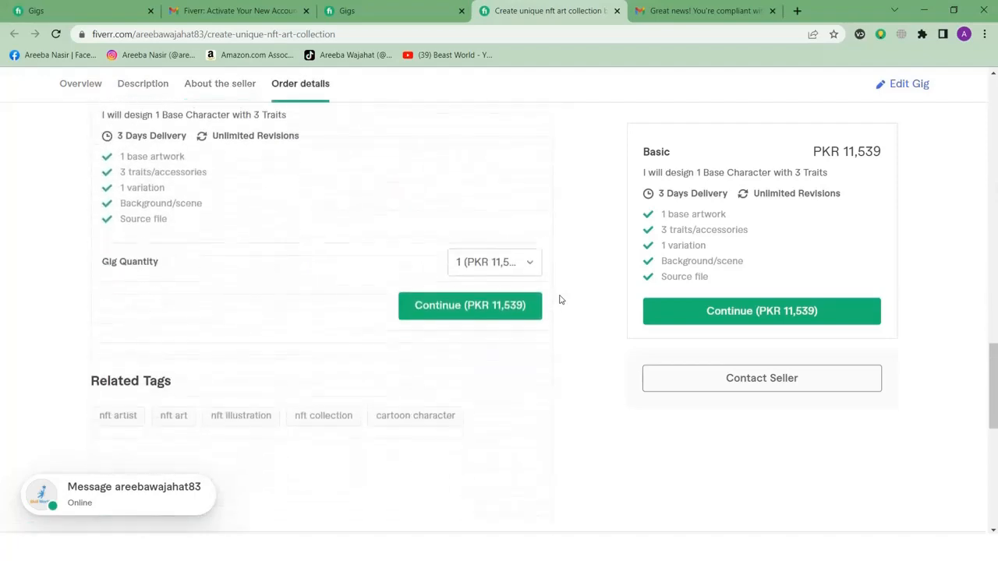
pyautogui.scroll(20, 559, 300)
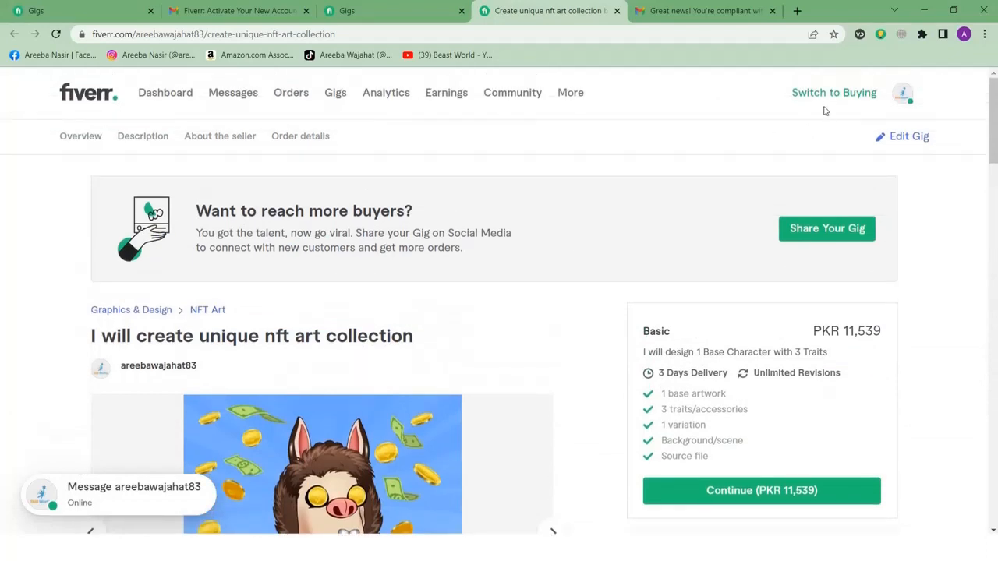
pyautogui.click(901, 95)
pyautogui.click(811, 133)
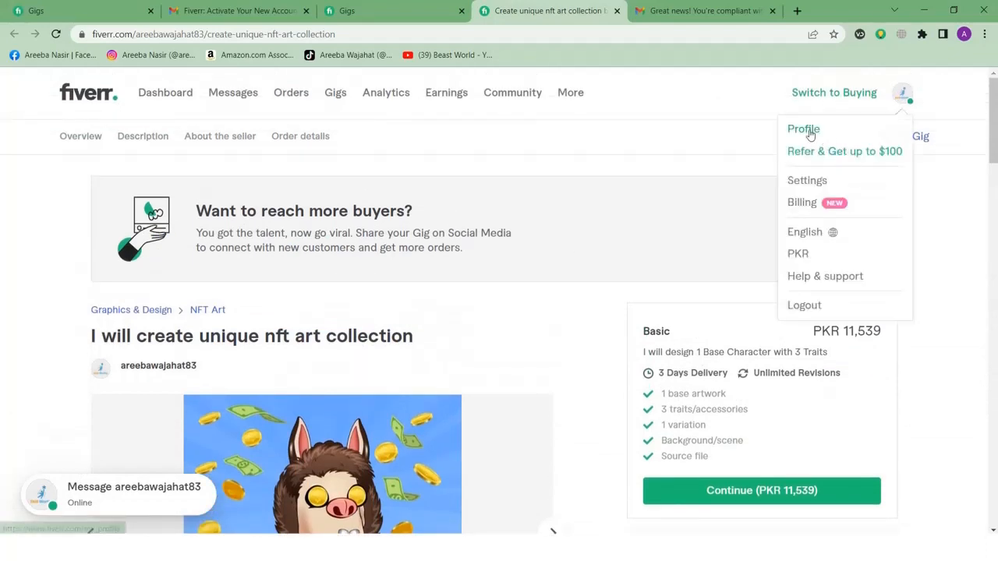